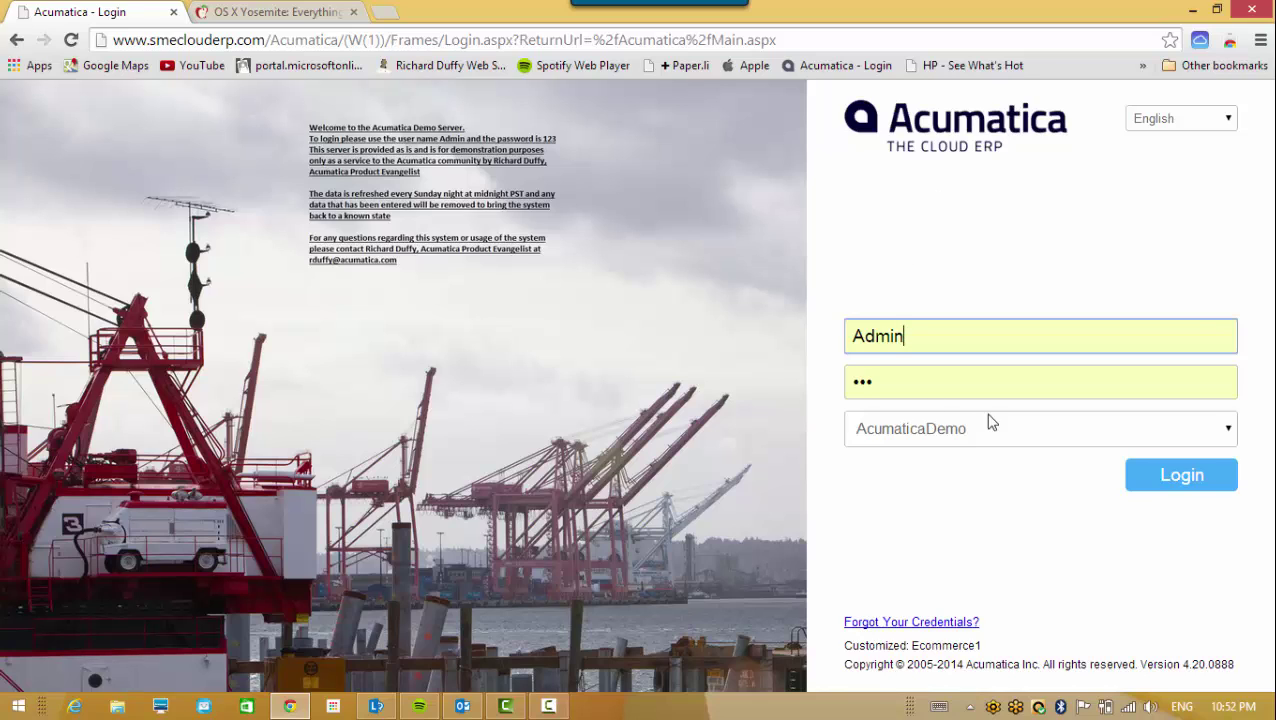
Review the available companies, keep AcumaticaDemo selected, and log in with the prefilled credentials
click(1236, 442)
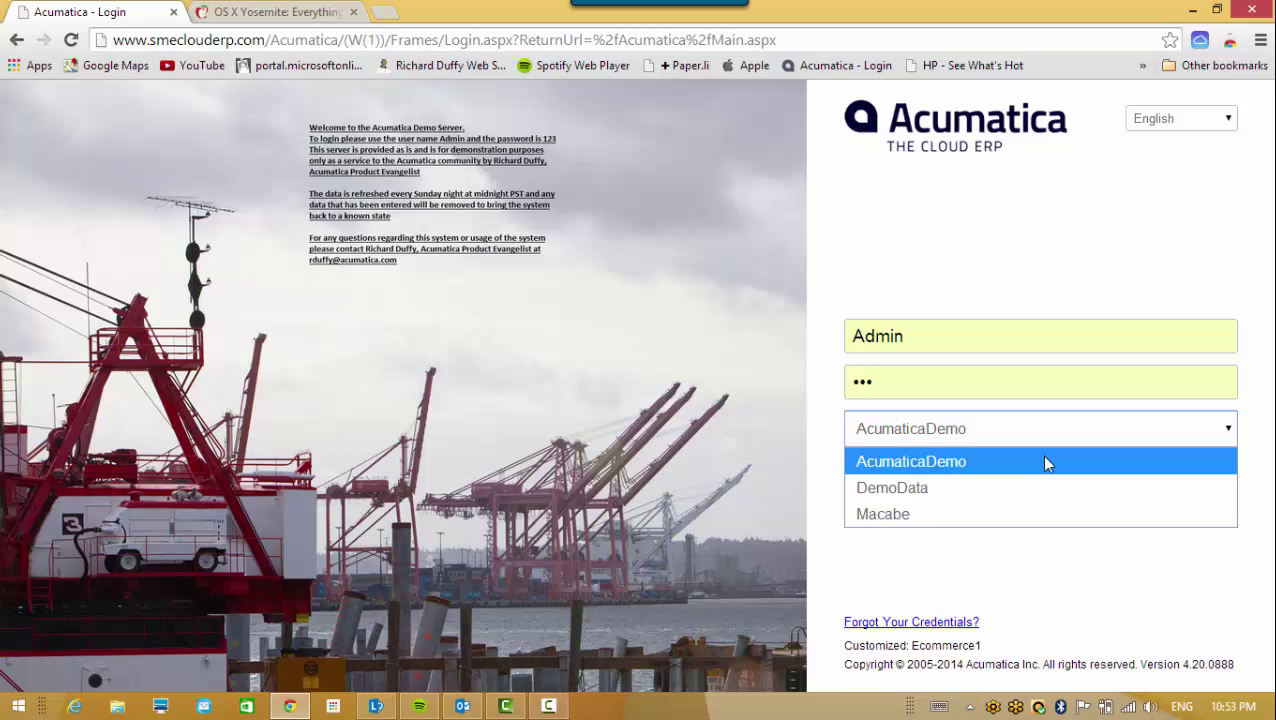
click(957, 468)
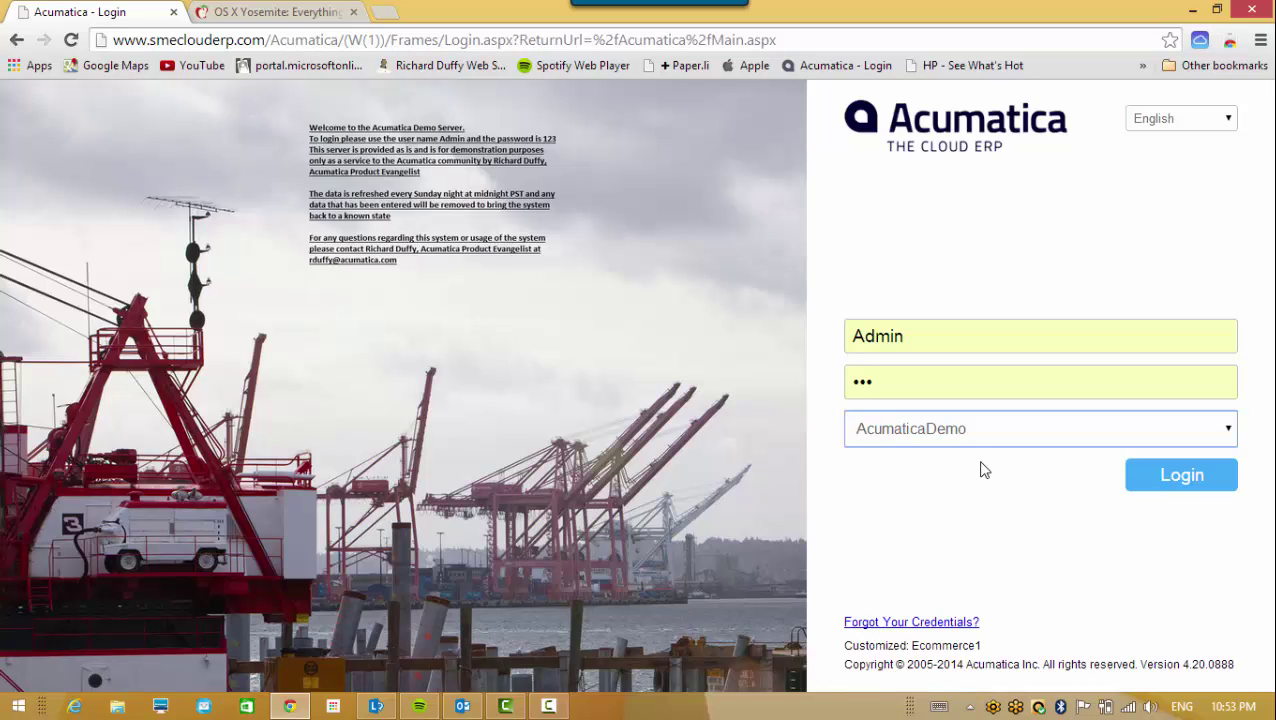
click(1176, 443)
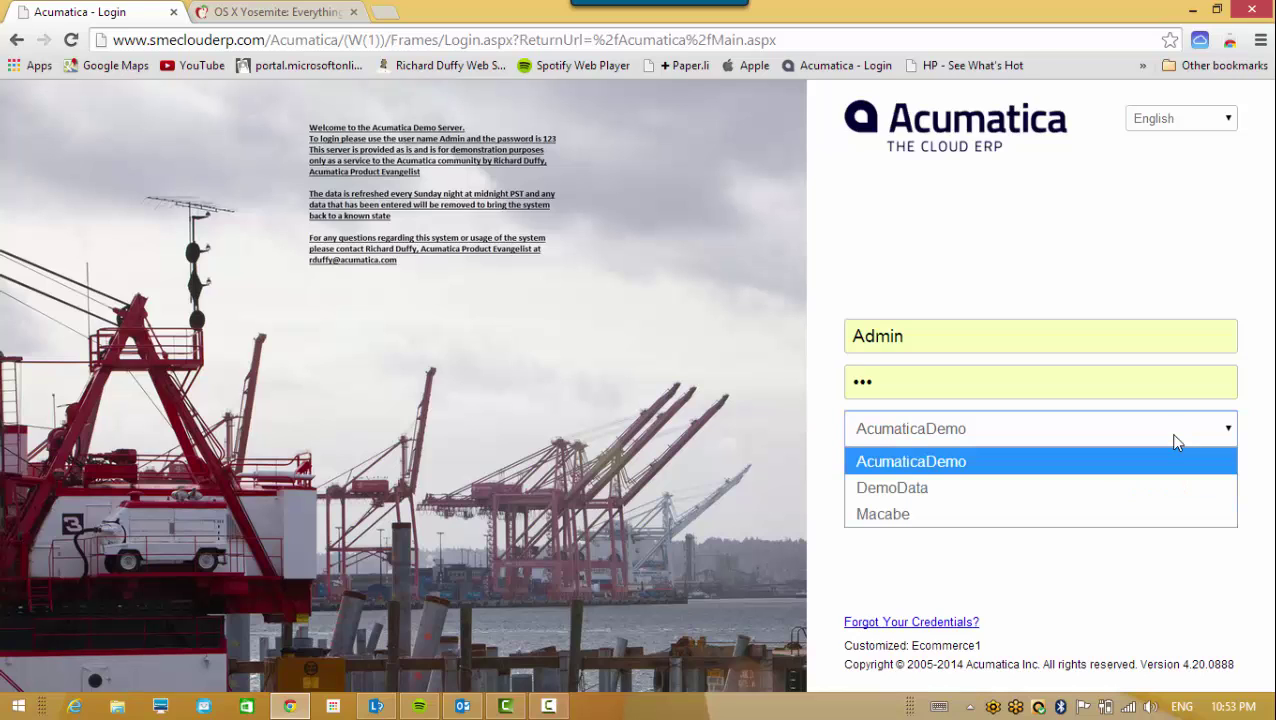
click(1066, 470)
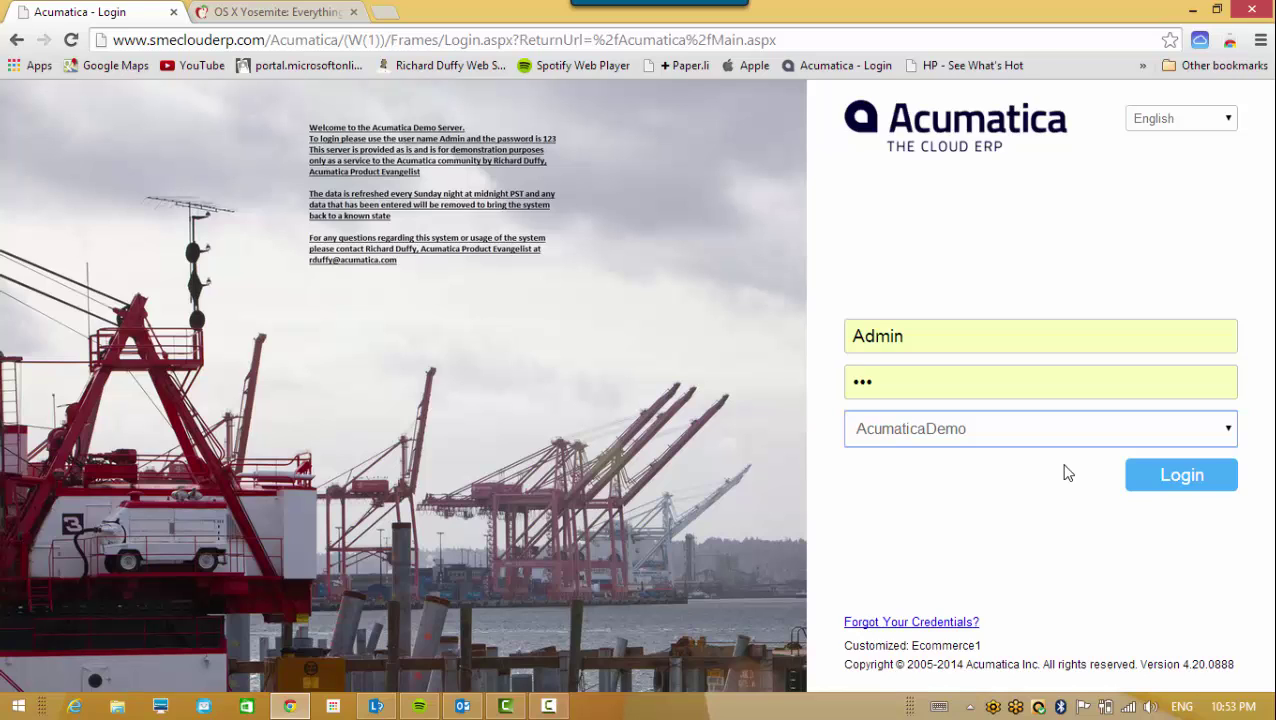
click(1168, 475)
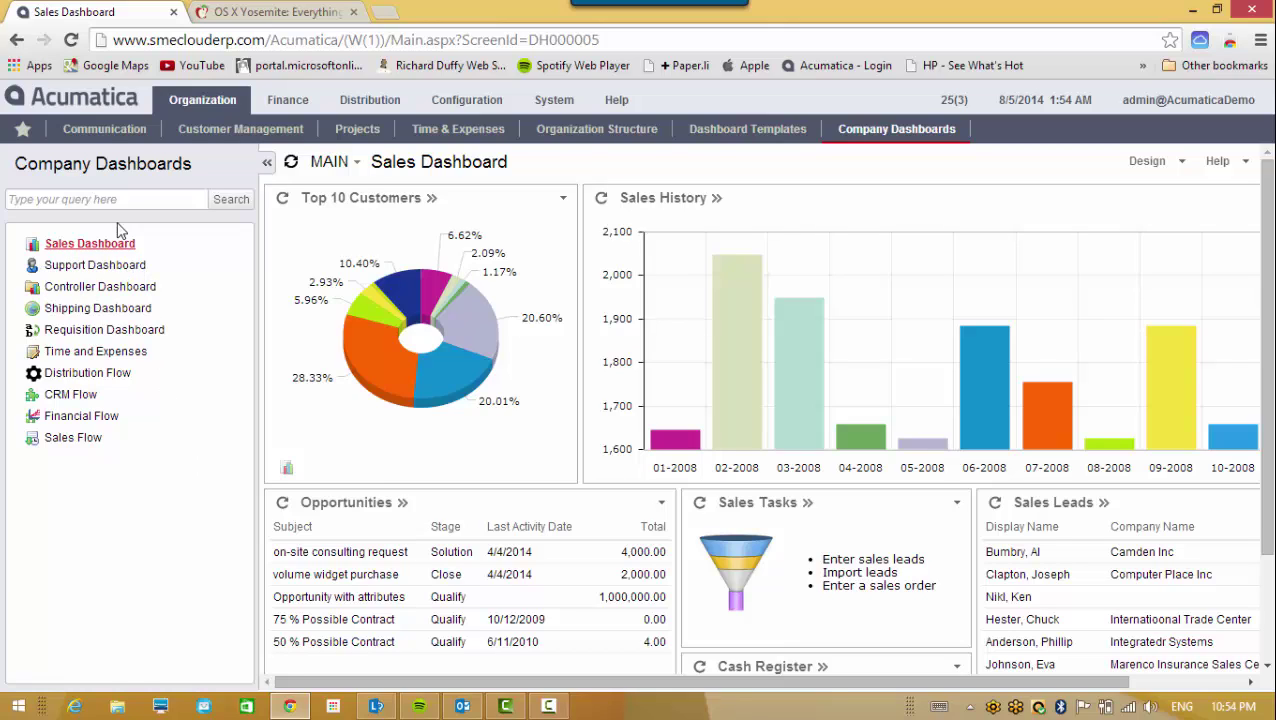
View the Support Dashboard and the Controller Dashboard, including the latter's AR balances and largest cash disbursements
click(84, 268)
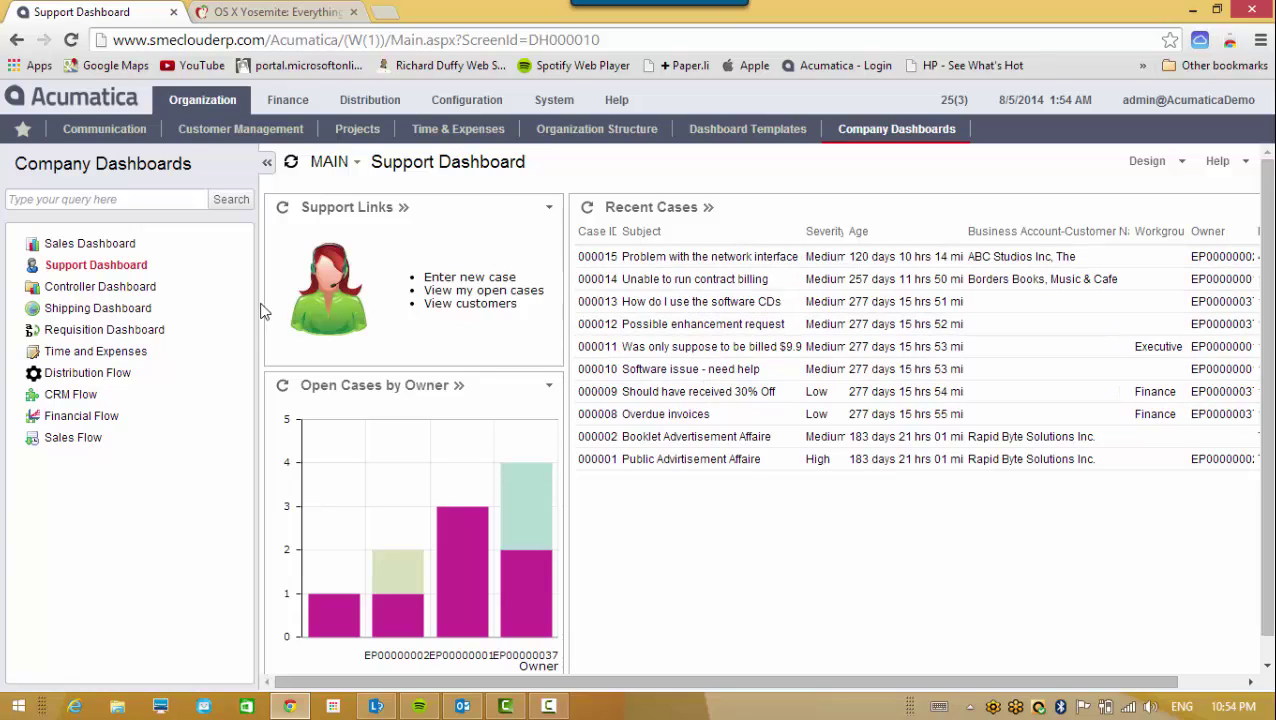
click(101, 287)
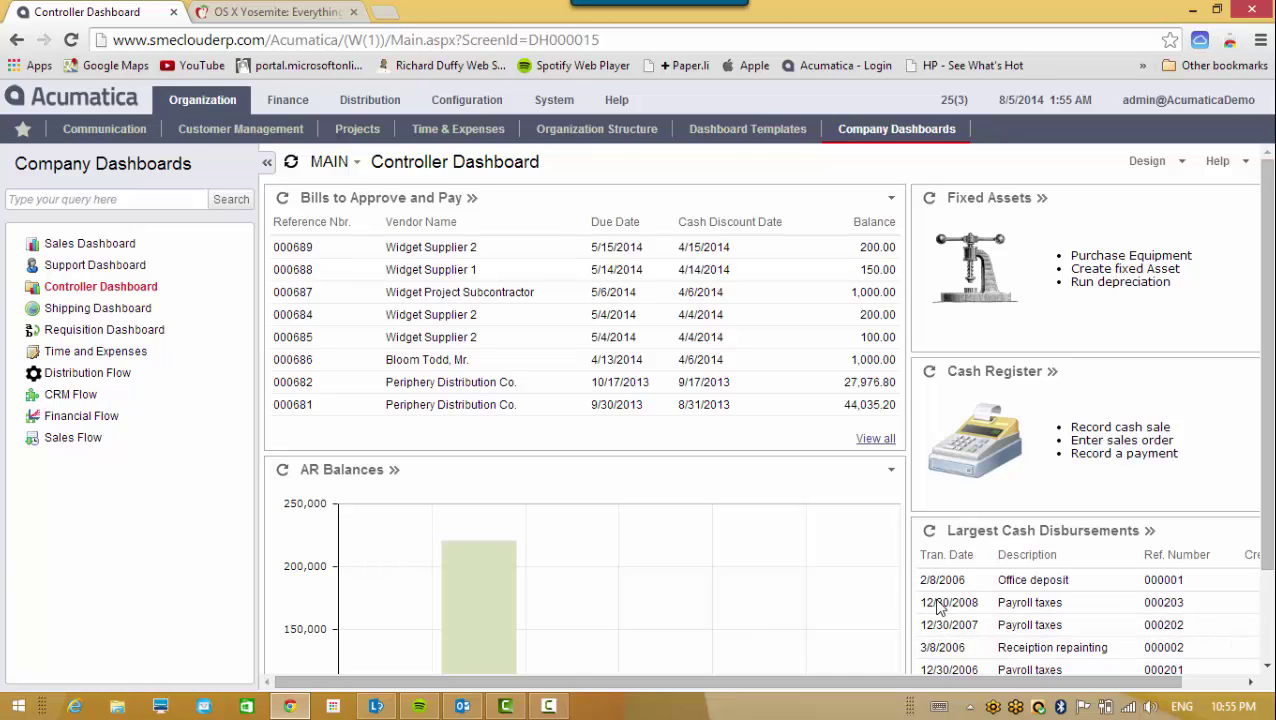
scroll(1268, 646, down, 2)
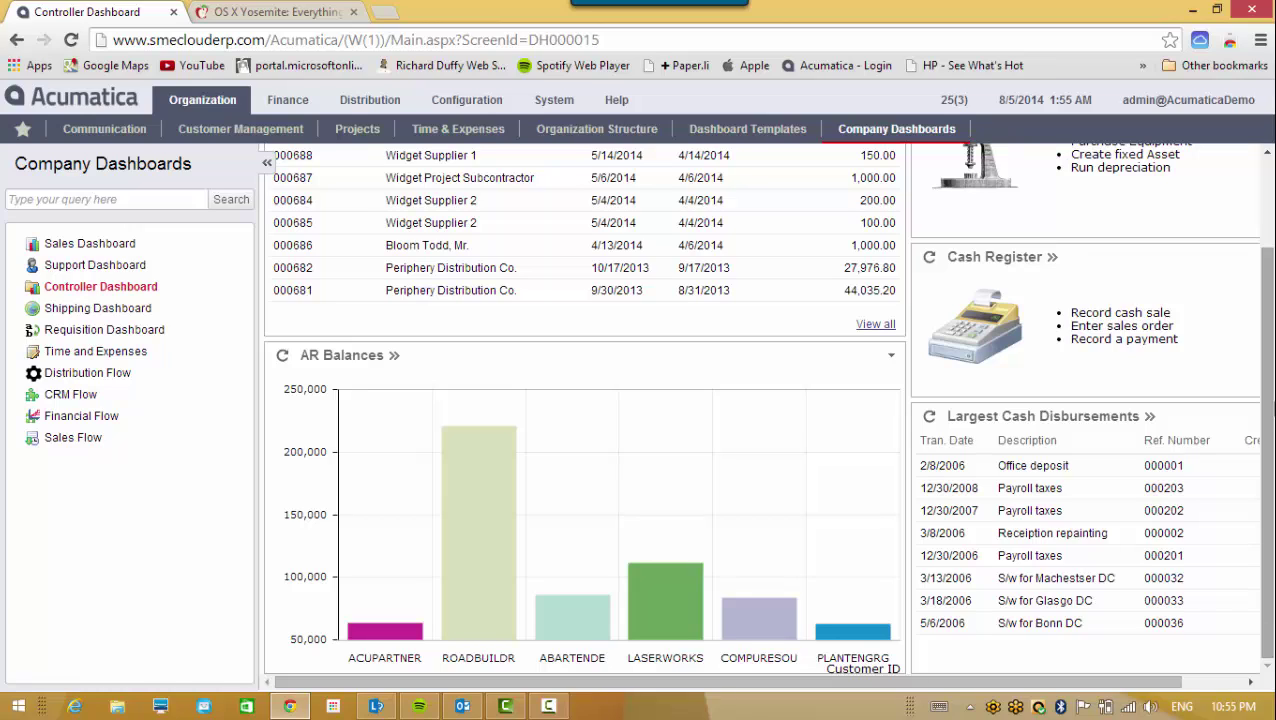
click(1267, 185)
scroll(1267, 185, down, 2)
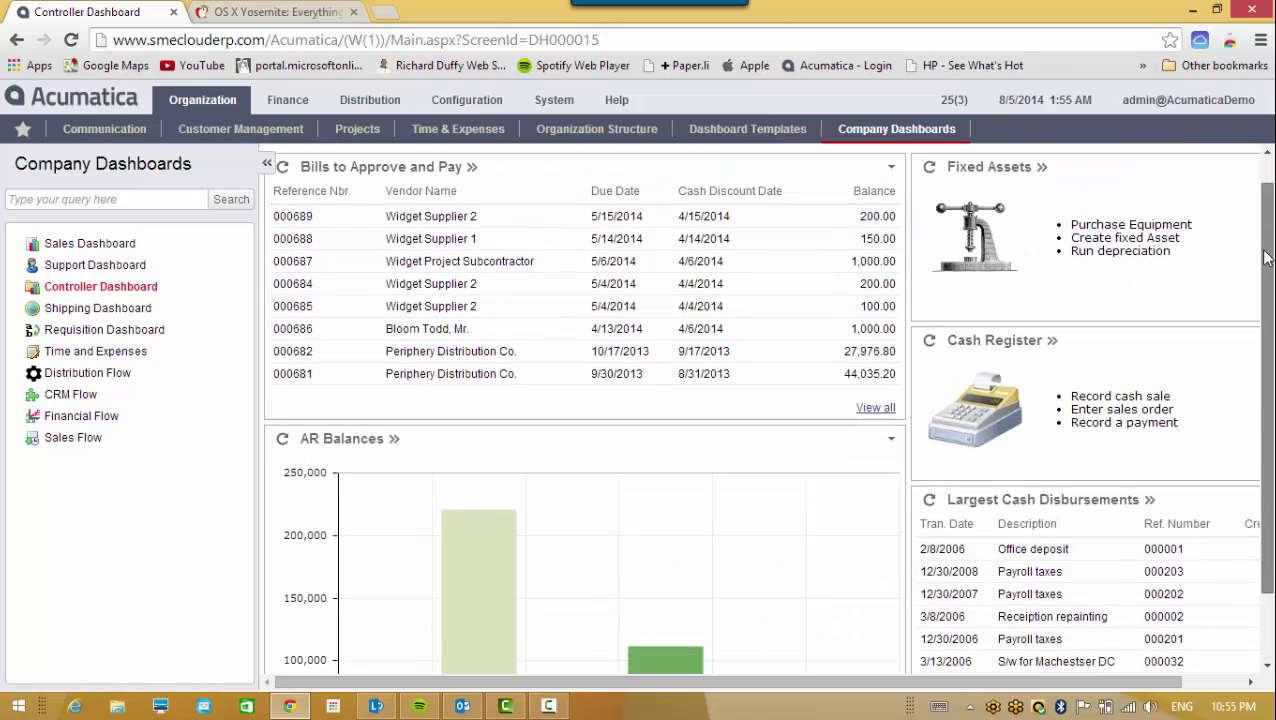
scroll(1267, 185, up, 2)
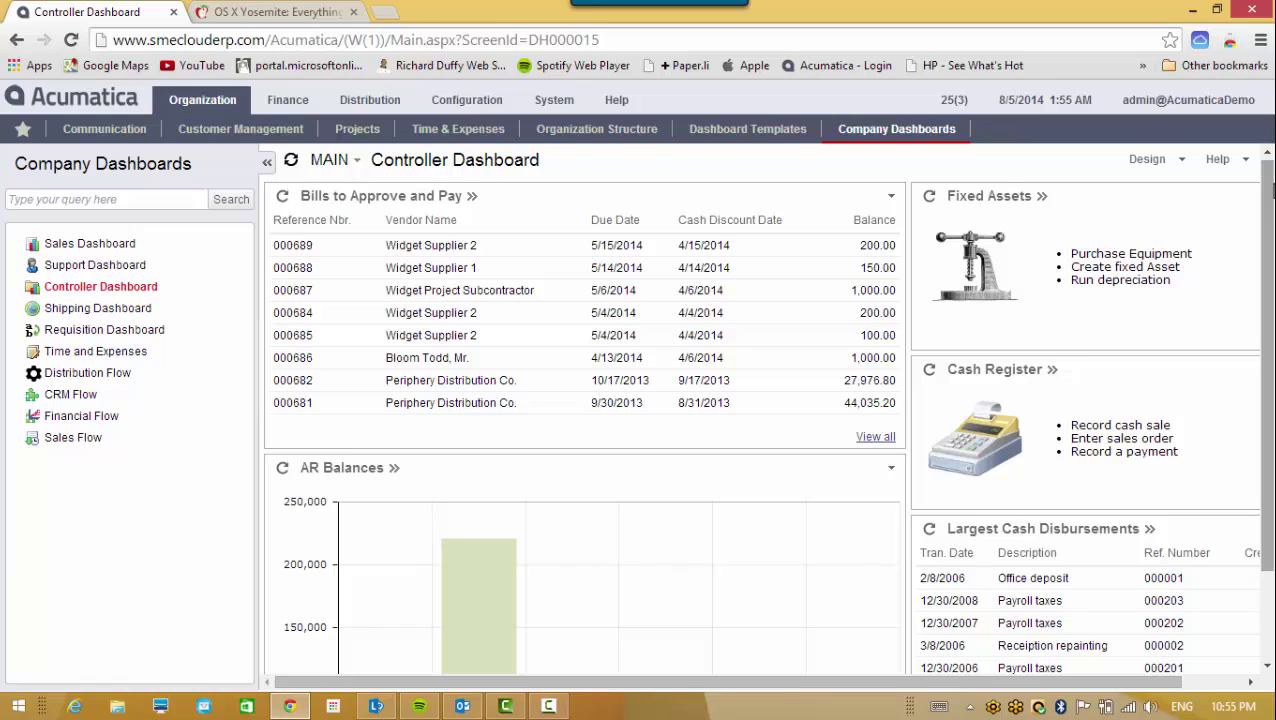
Try browser page zoom levels between 75% and 110%, restore 100%, and briefly show the Controller Dashboard in full screen
click(1260, 40)
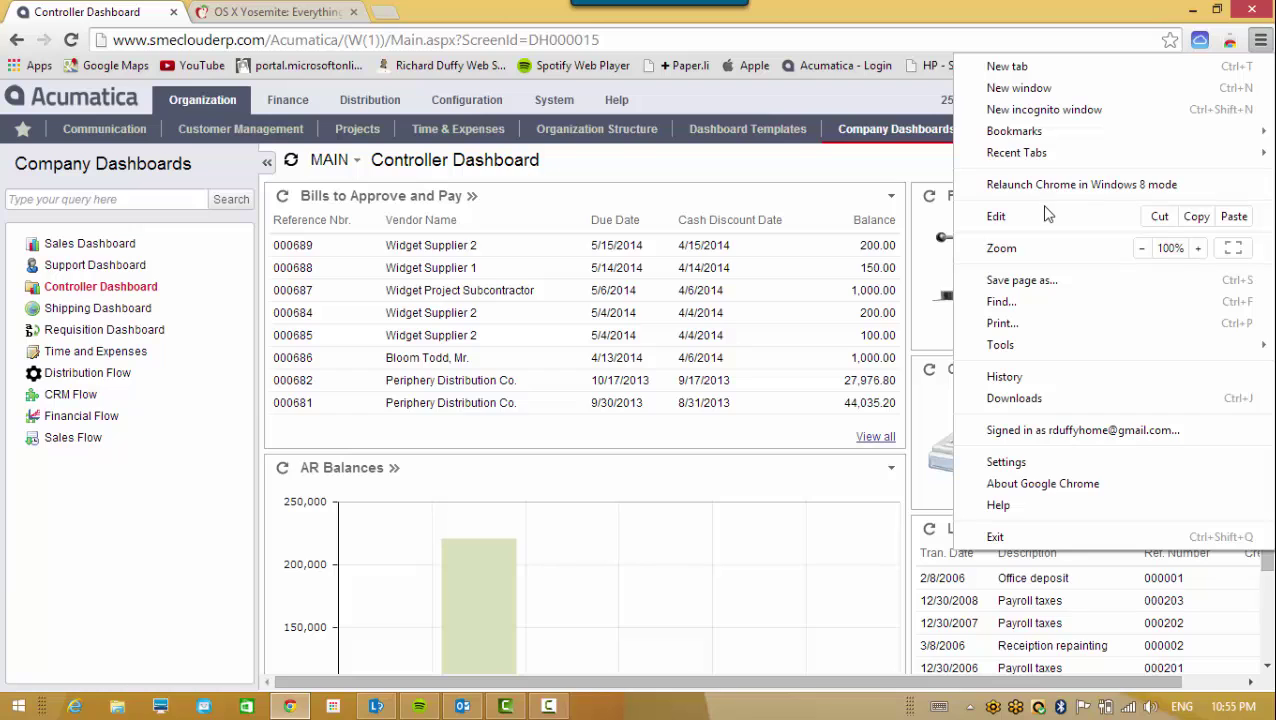
click(1143, 249)
click(1143, 249)
click(1143, 249)
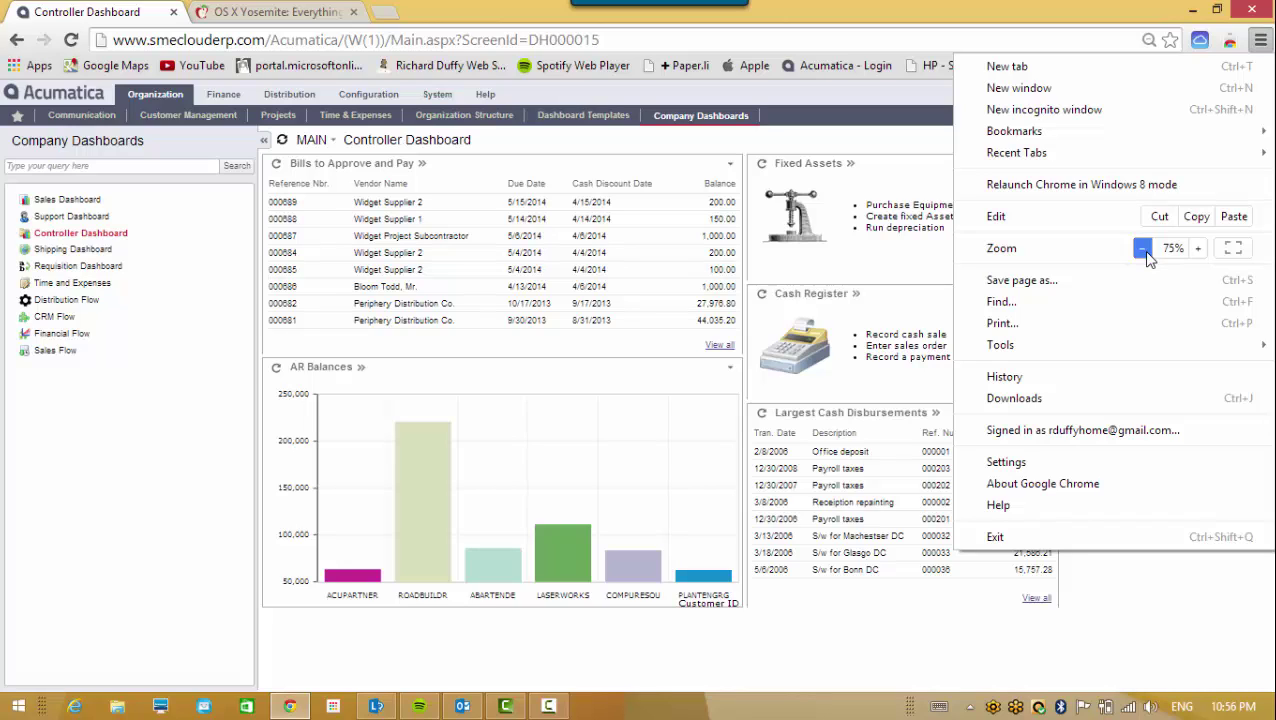
click(1198, 254)
click(1198, 254)
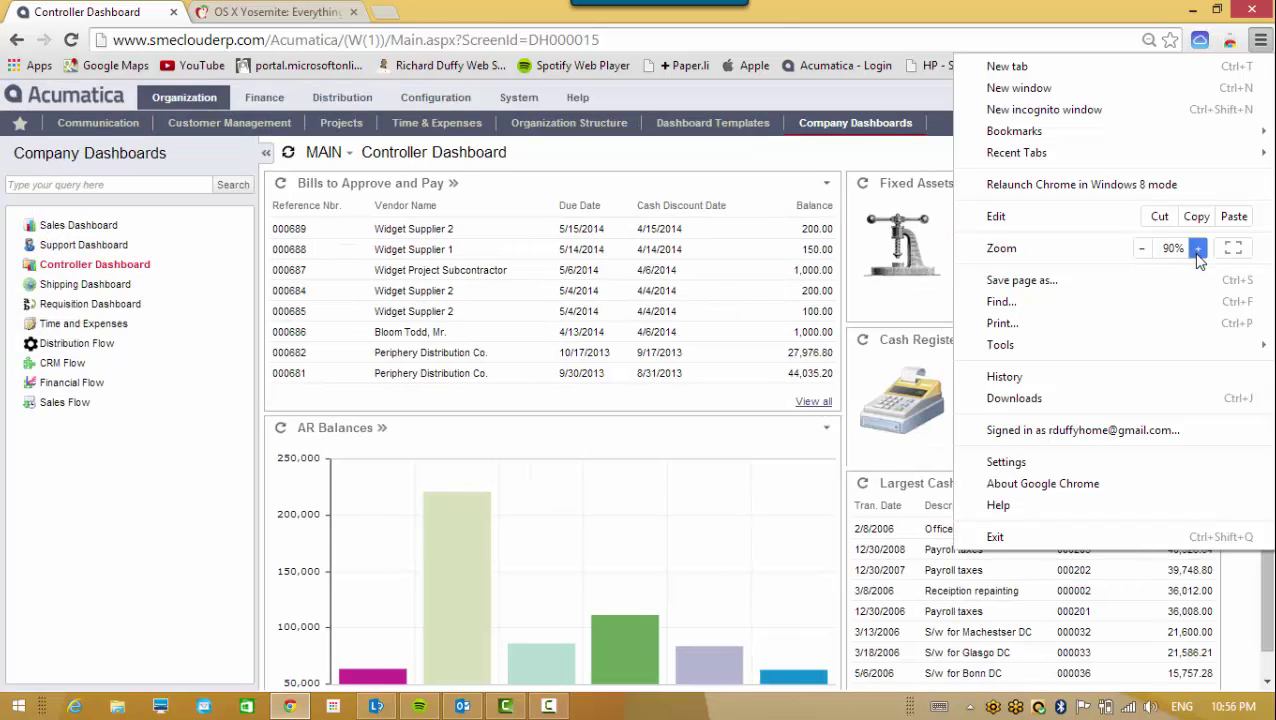
click(1198, 254)
click(1198, 254)
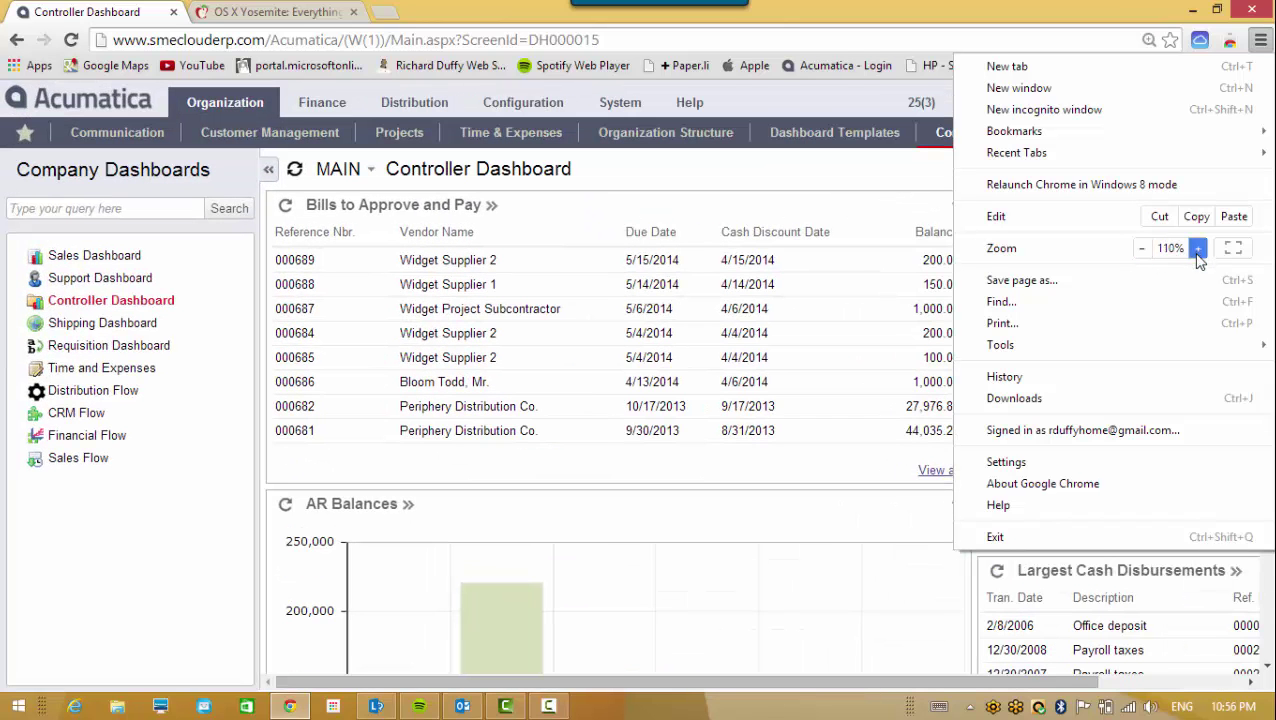
click(1141, 250)
click(1141, 250)
click(1141, 250)
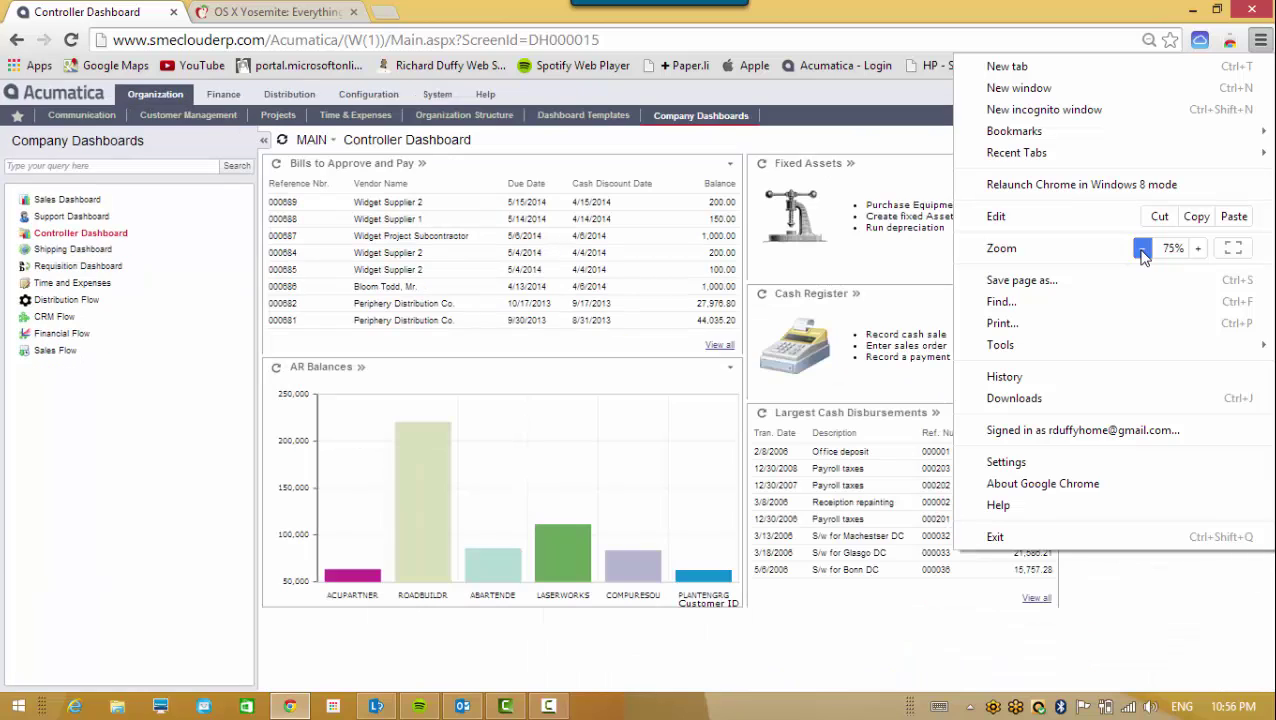
click(1197, 250)
click(1197, 250)
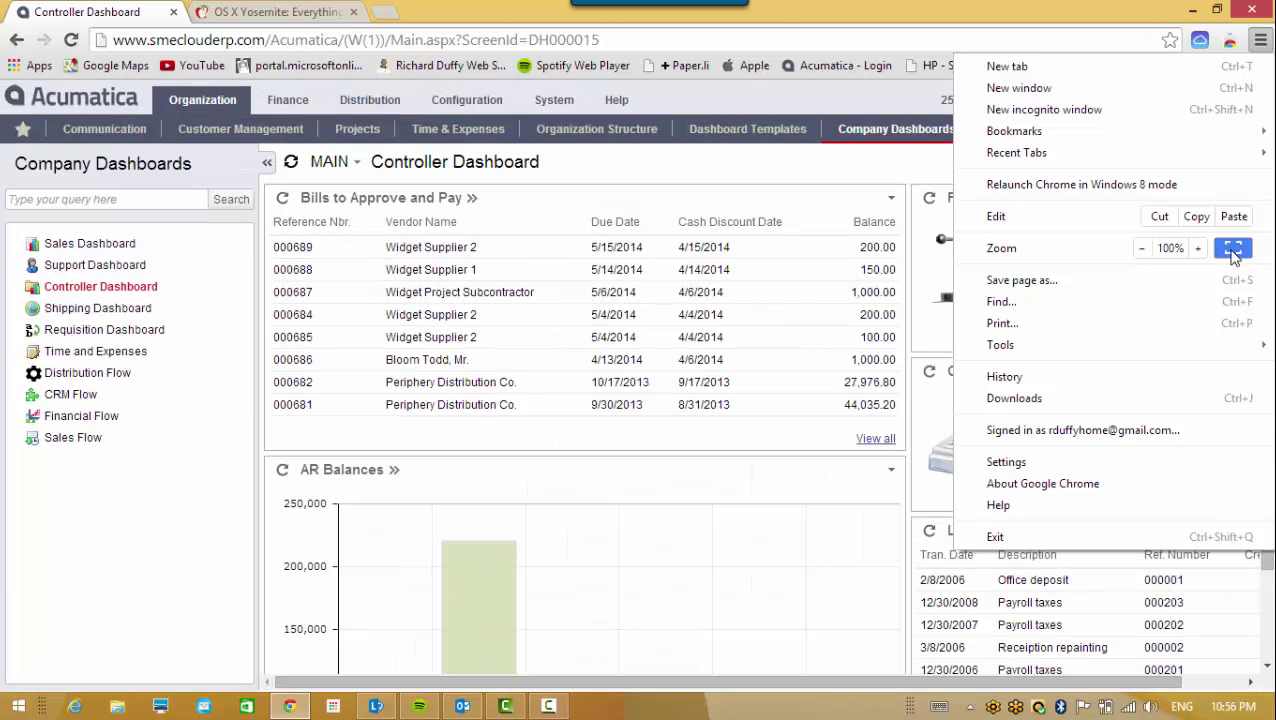
click(1233, 250)
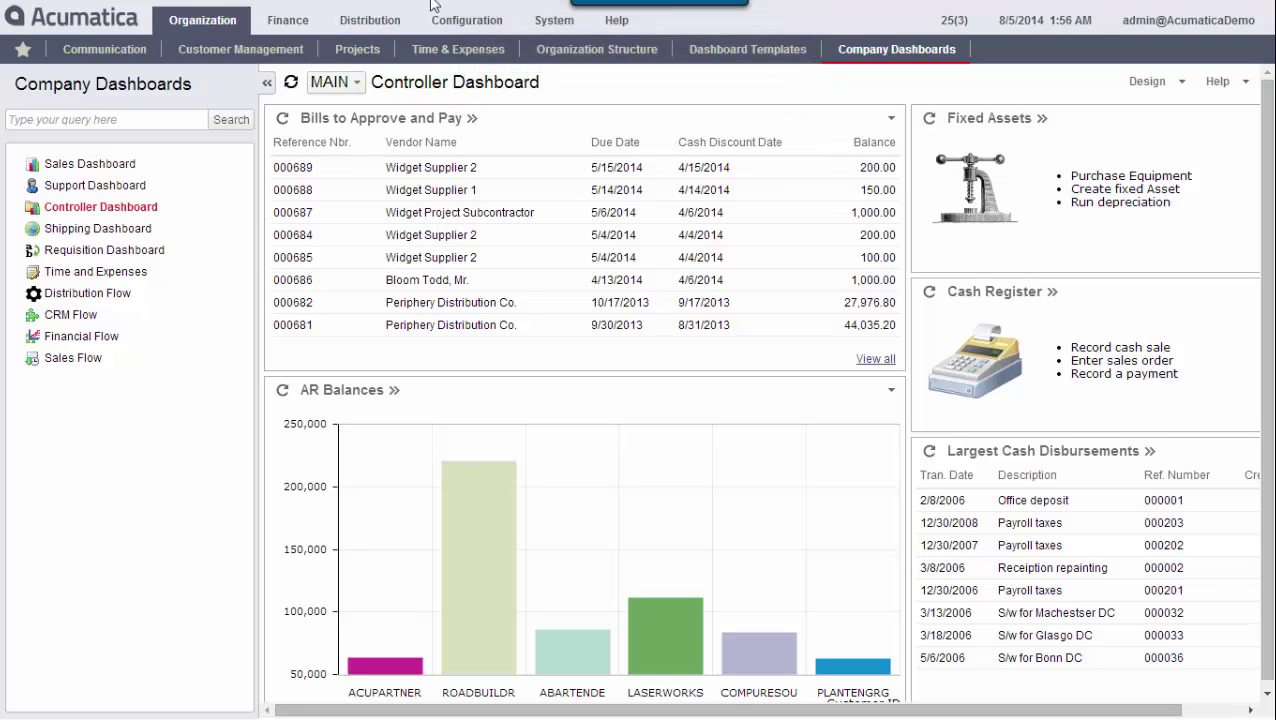
click(714, 69)
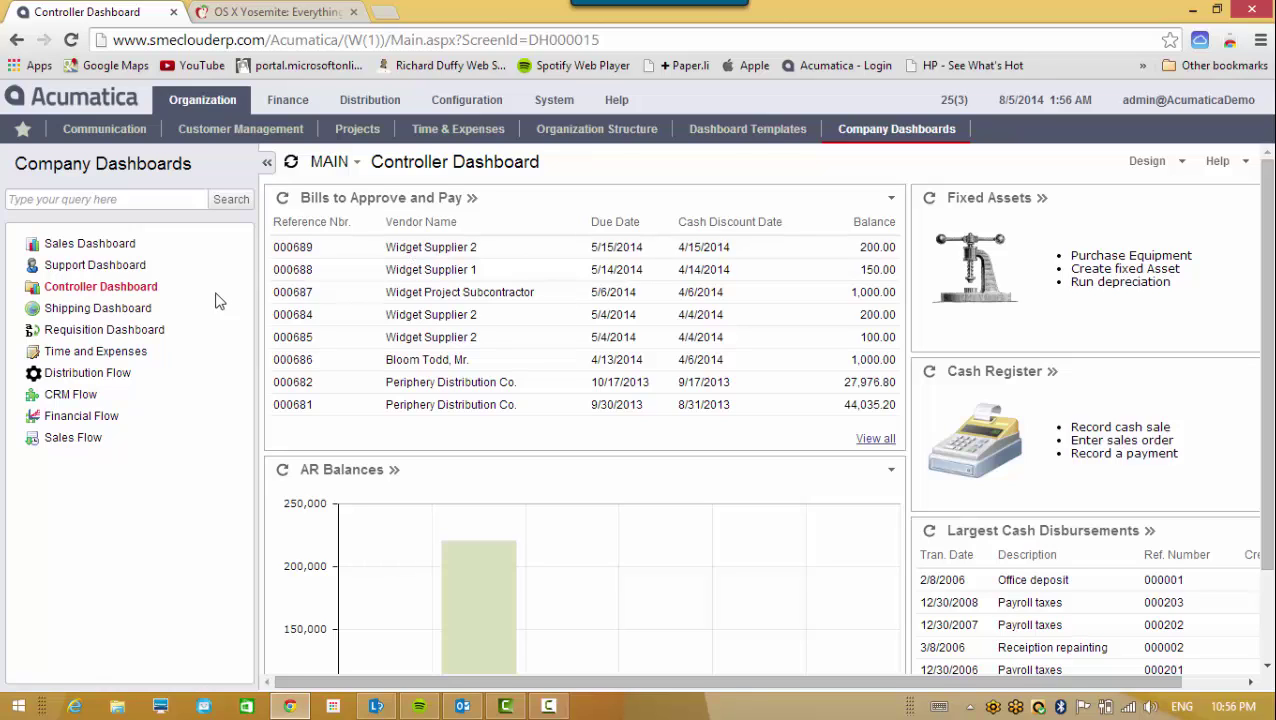
View the Shipping Dashboard, the Requisition Dashboard's business process, and the CRM Flow diagram
click(92, 312)
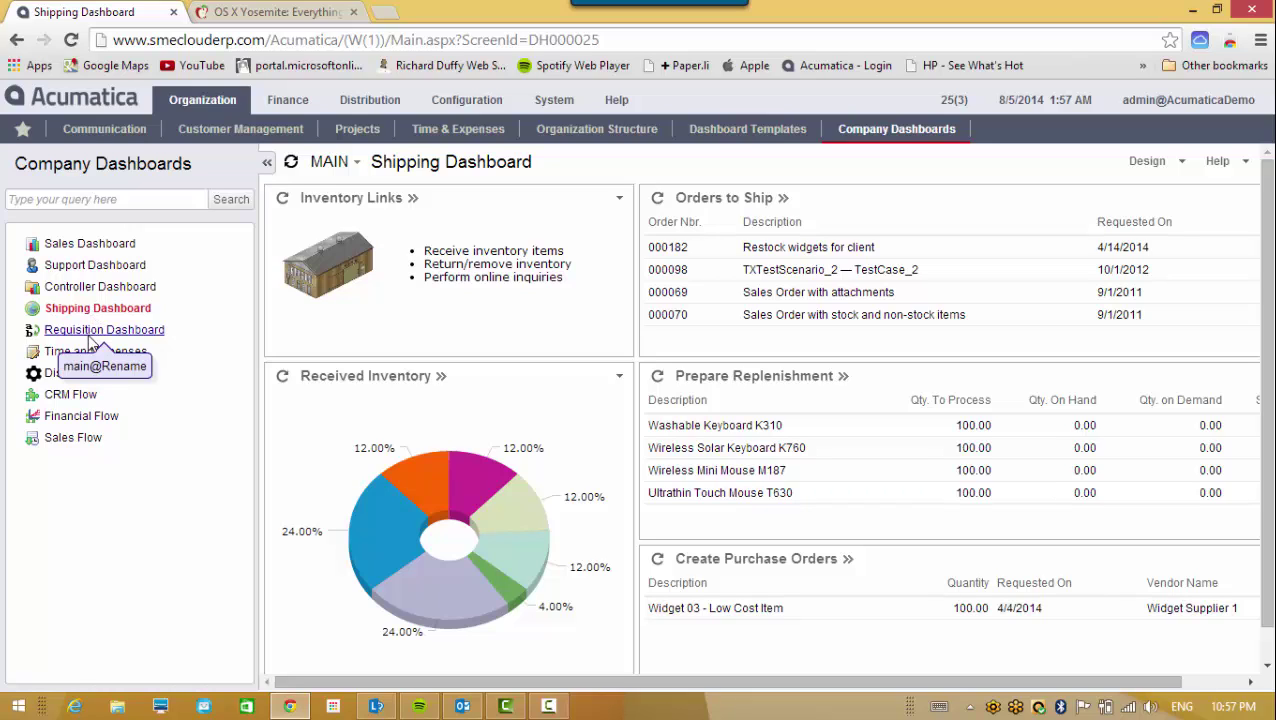
click(95, 333)
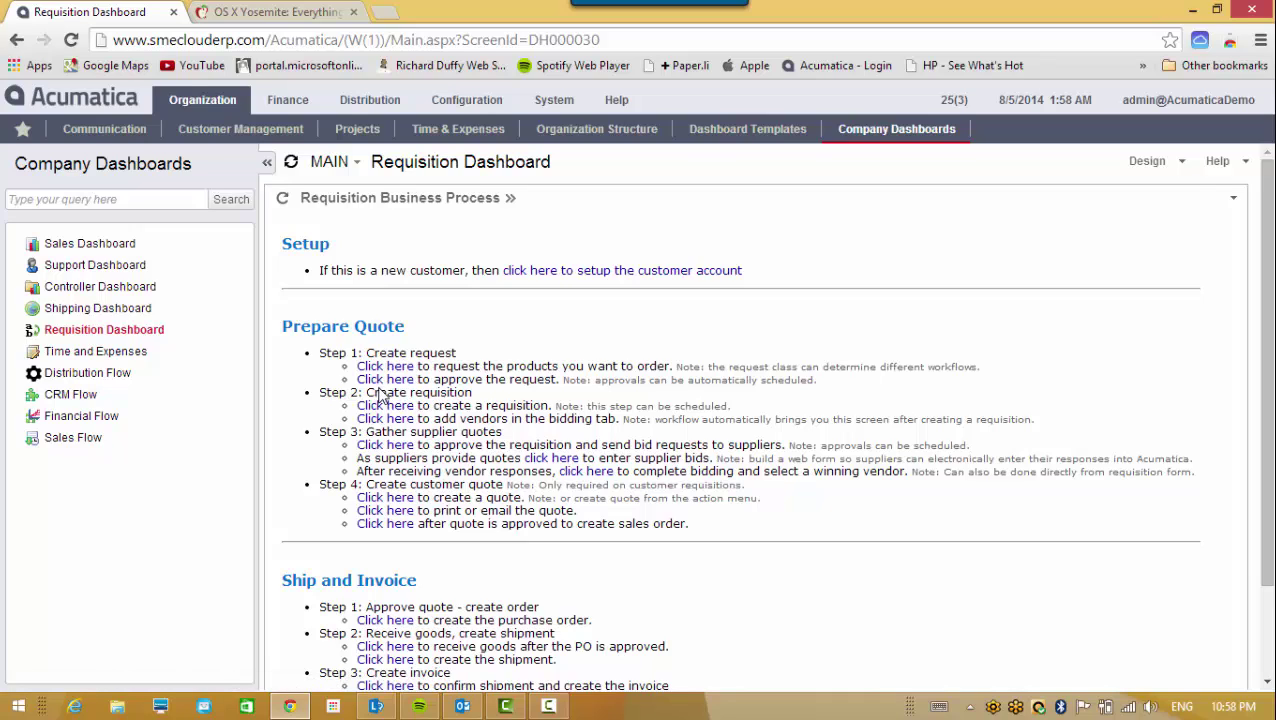
click(70, 398)
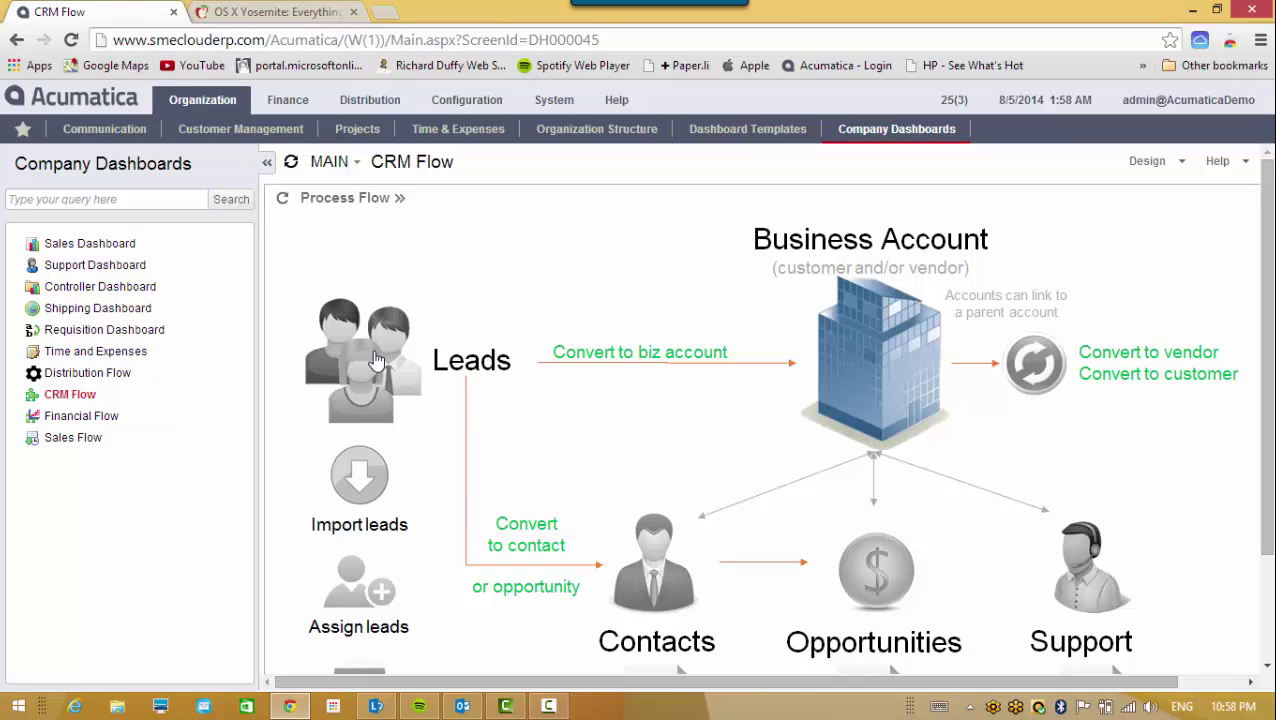
Open the Business Accounts form from the CRM Flow diagram and compare it with the diagram, returning to the diagram
click(857, 367)
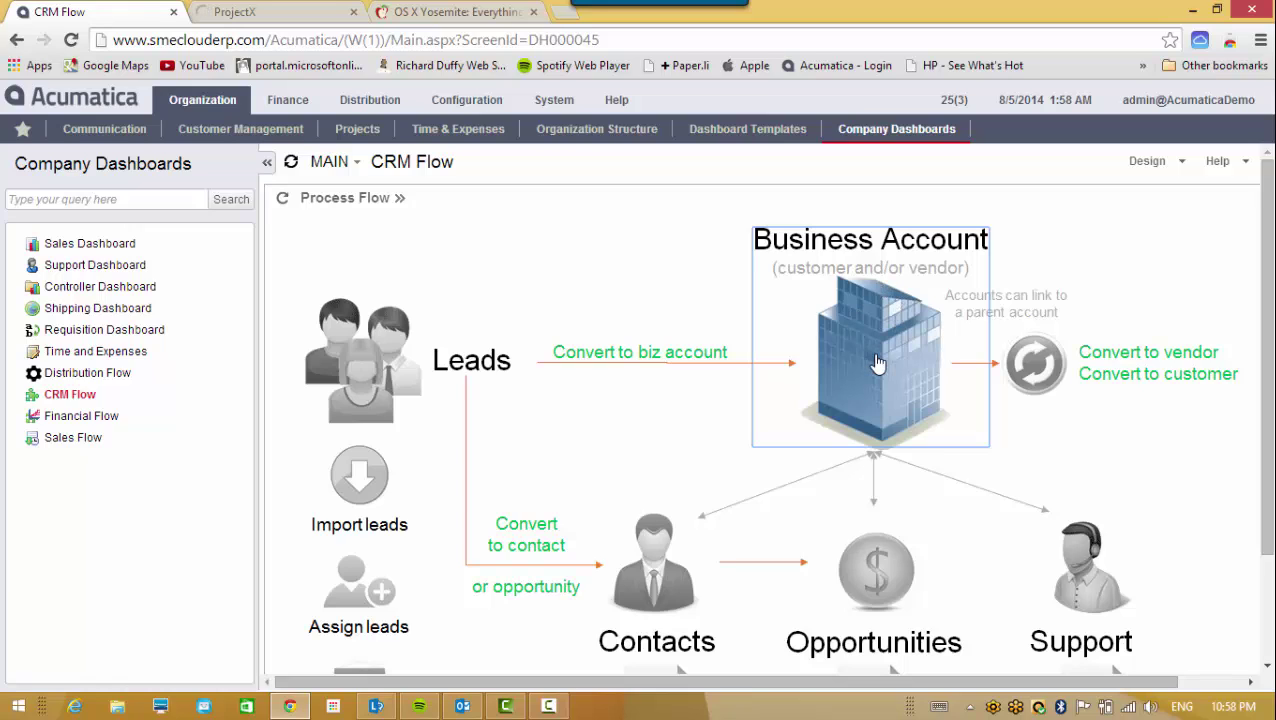
click(262, 13)
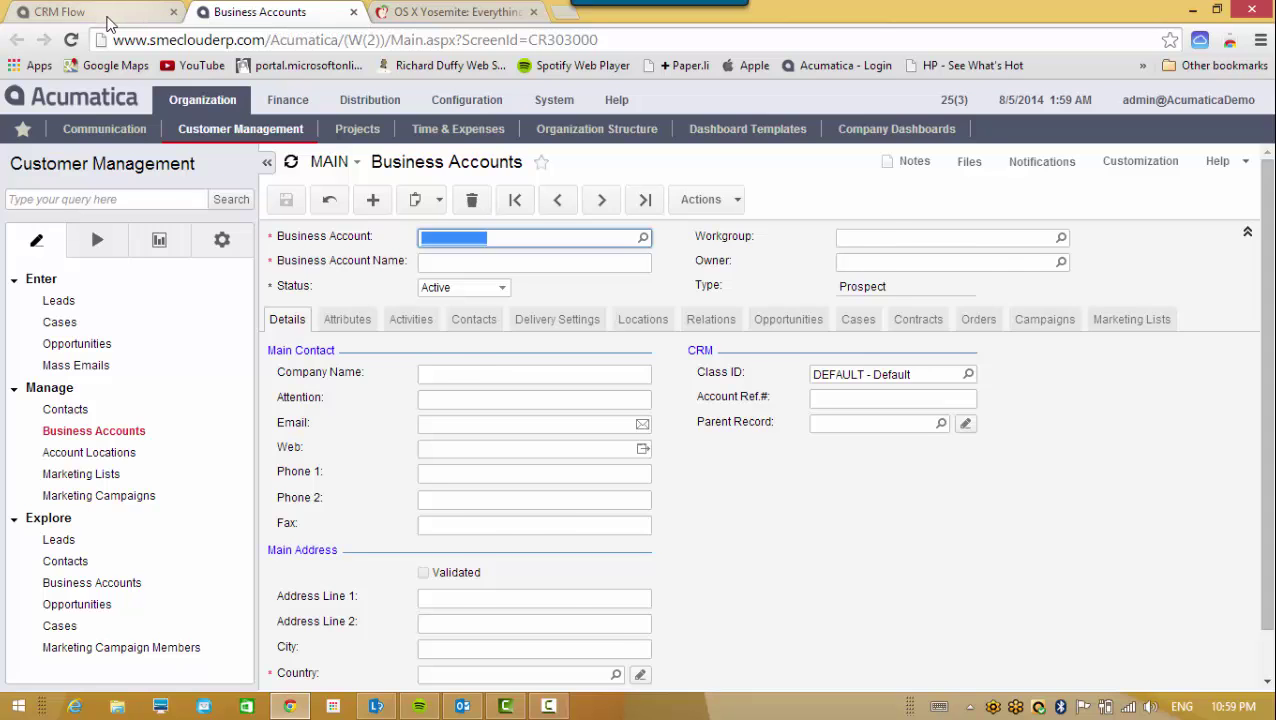
click(110, 20)
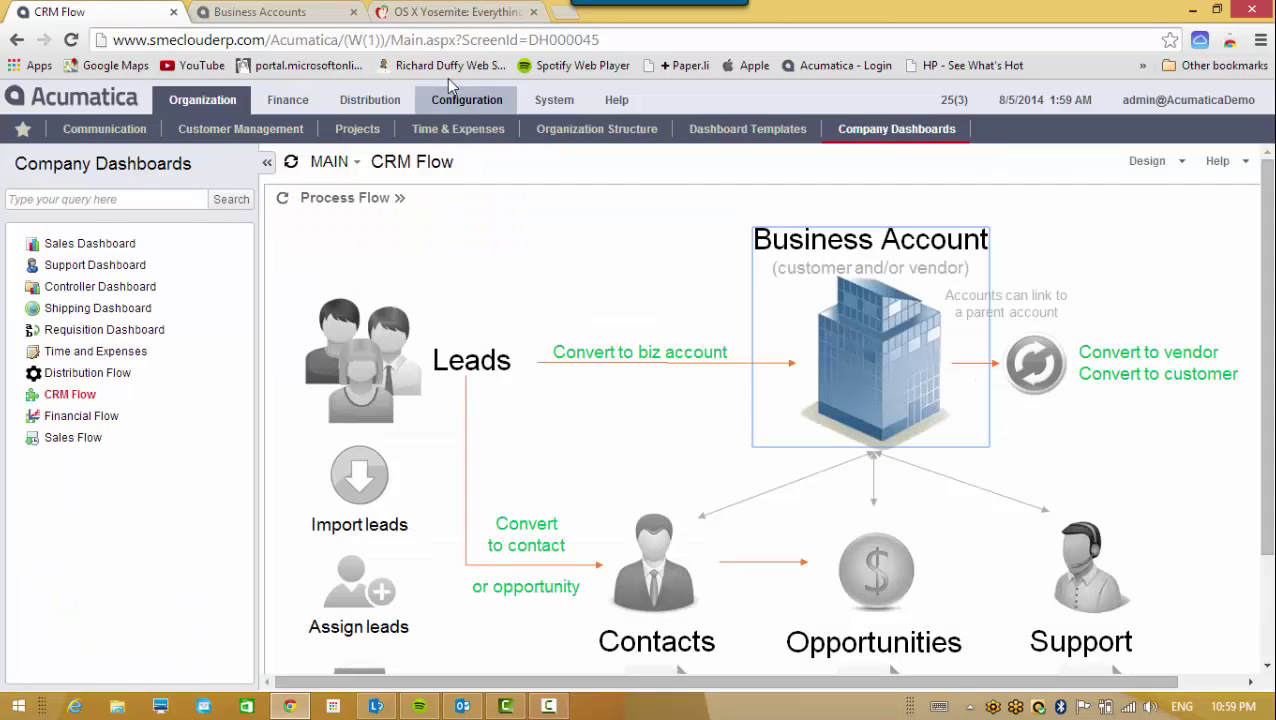
click(258, 15)
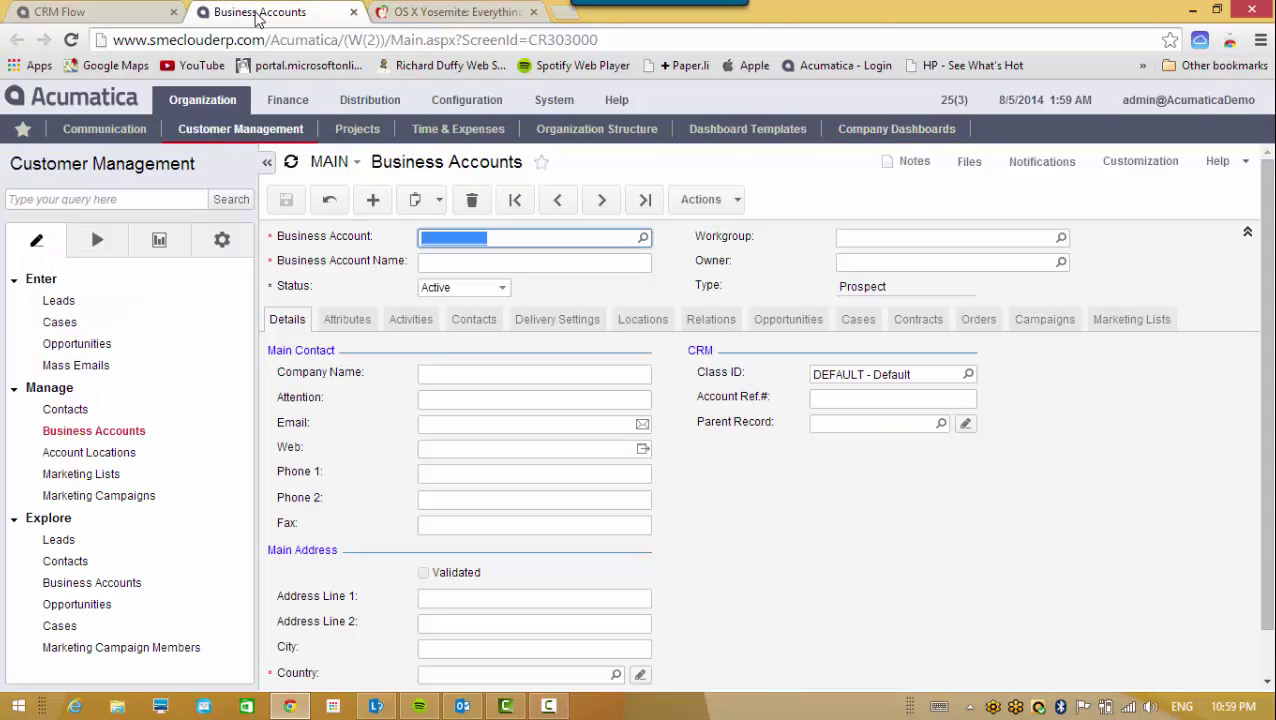
click(150, 17)
click(268, 14)
click(136, 20)
click(240, 14)
click(110, 20)
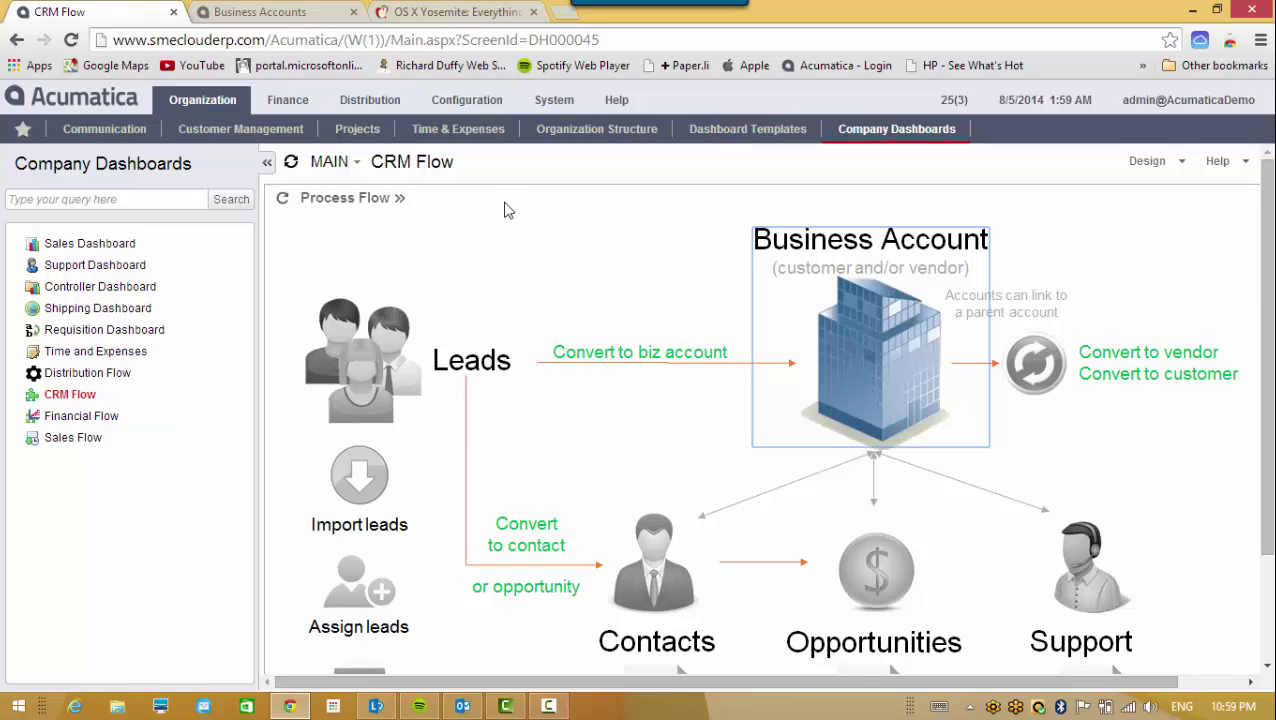
Follow the Sales Dashboard's link for entering a sales order, view the entry form, and return to the dashboard
click(64, 250)
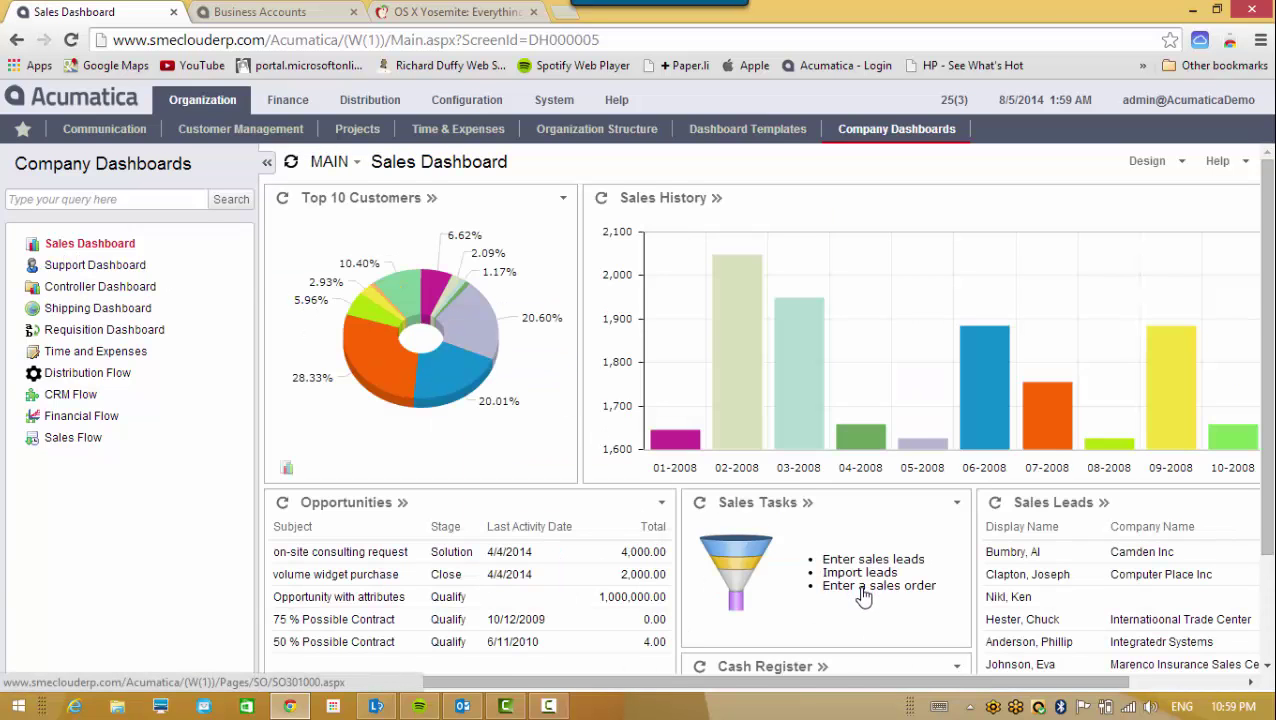
click(866, 596)
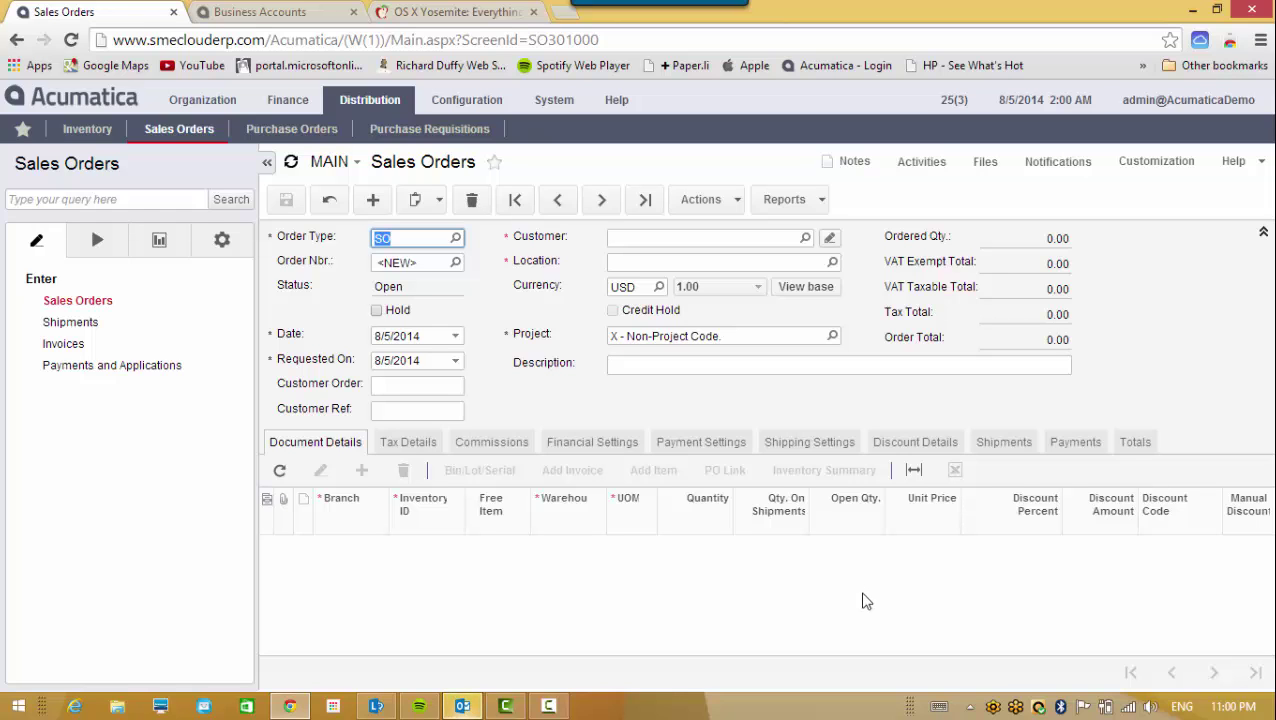
click(17, 42)
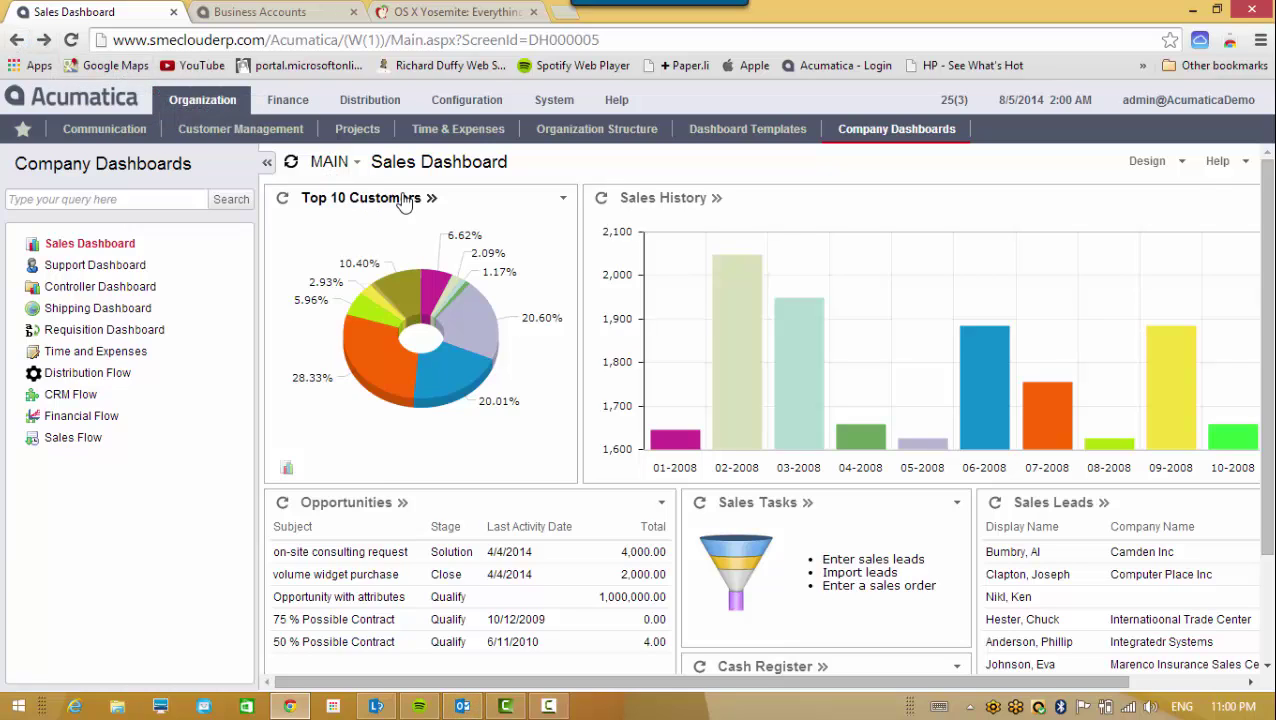
Open the Sales Orders entry form in Distribution, and from its daily processing tasks open the Process Orders screen
click(371, 100)
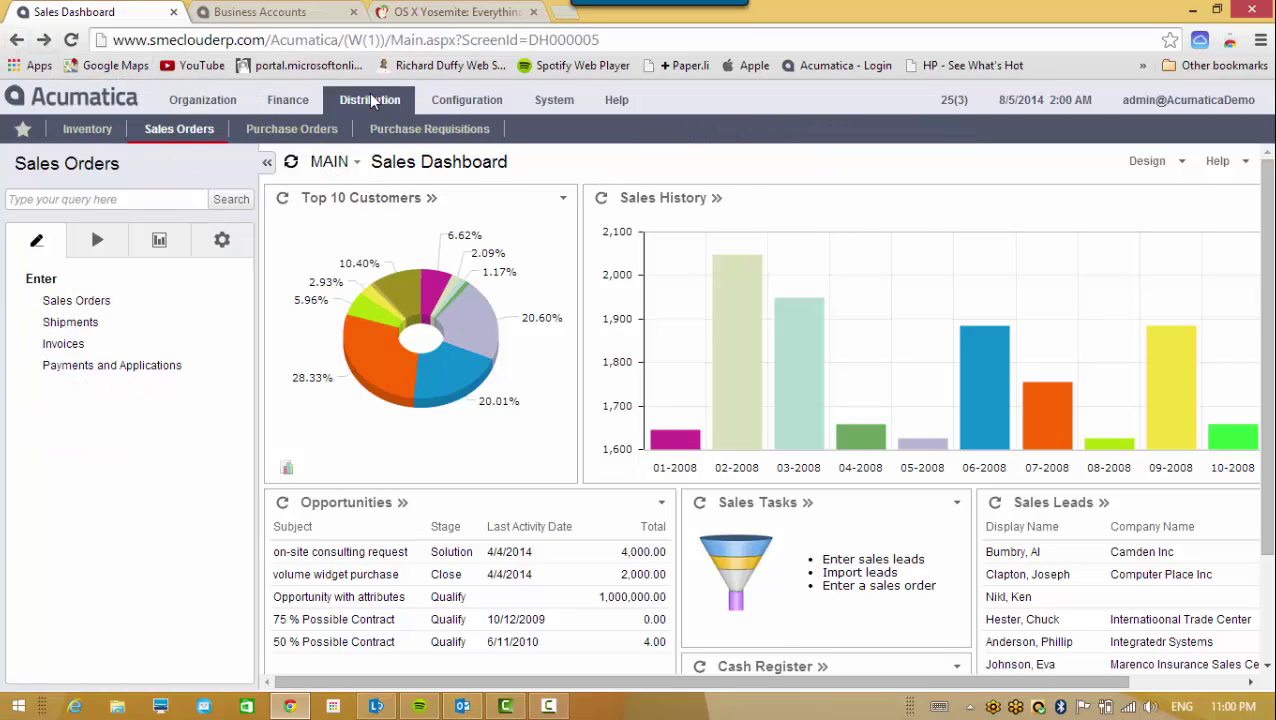
click(86, 305)
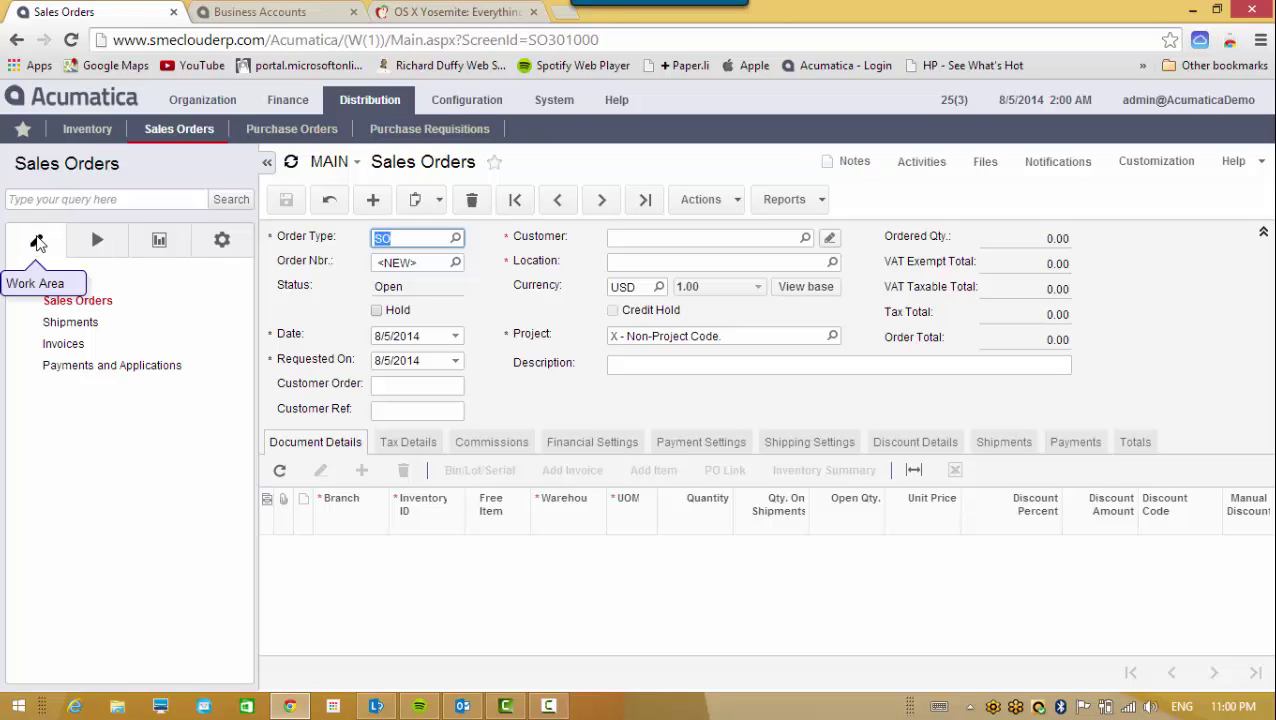
click(92, 243)
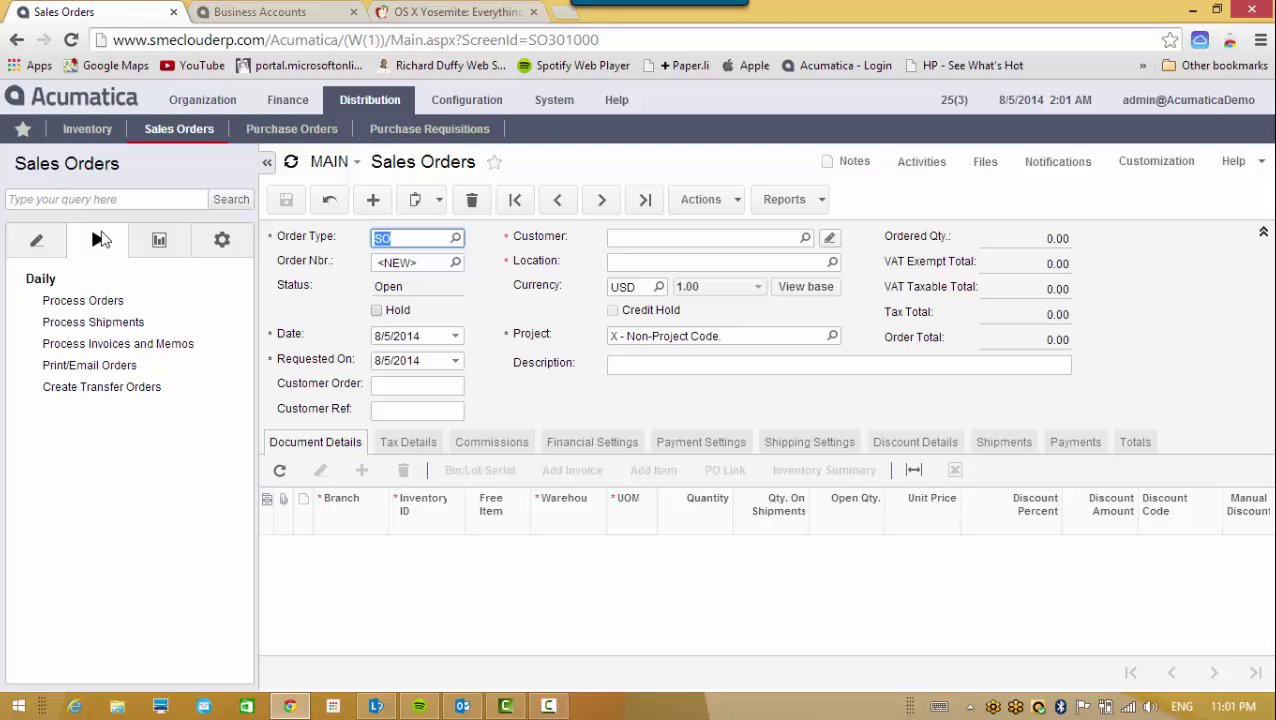
click(55, 243)
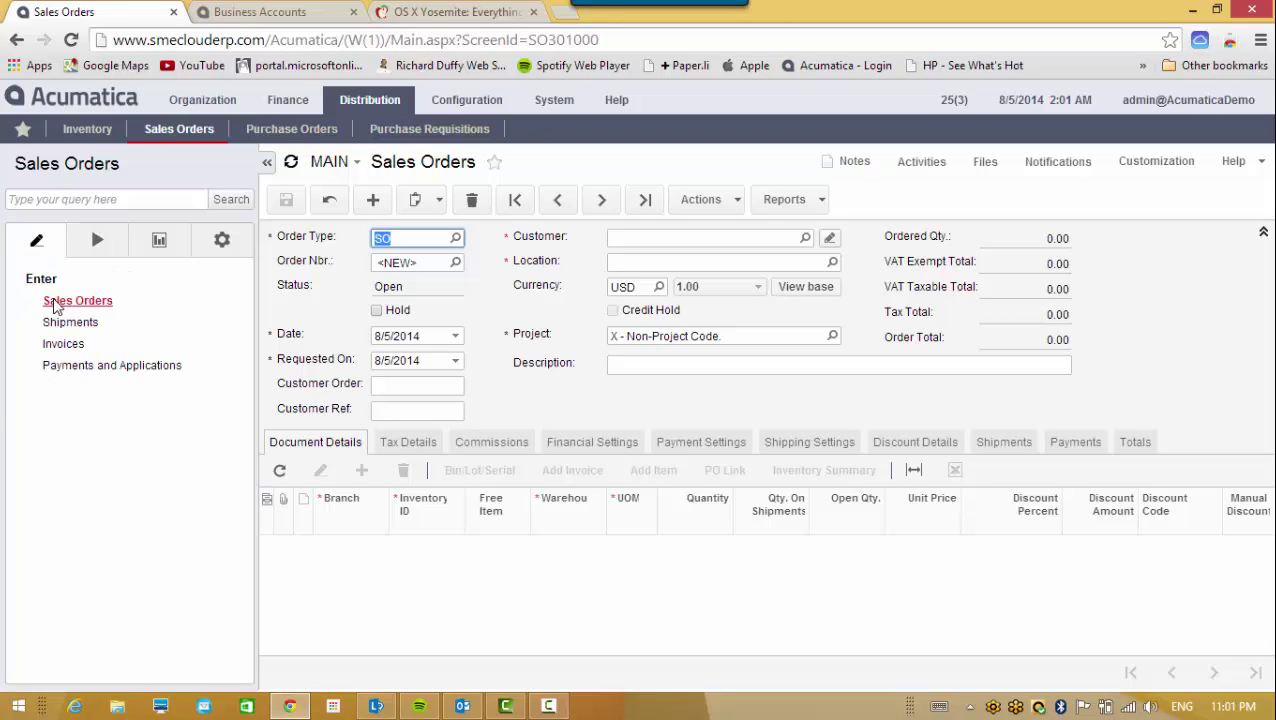
click(97, 246)
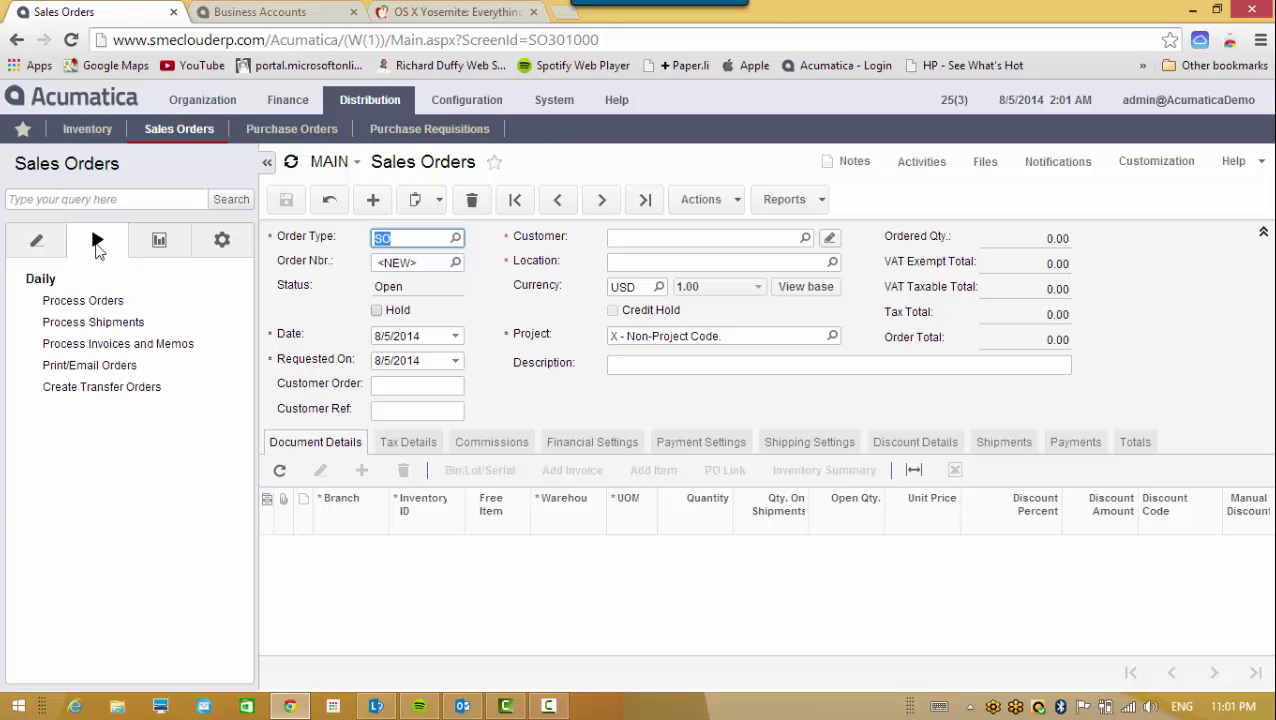
click(80, 302)
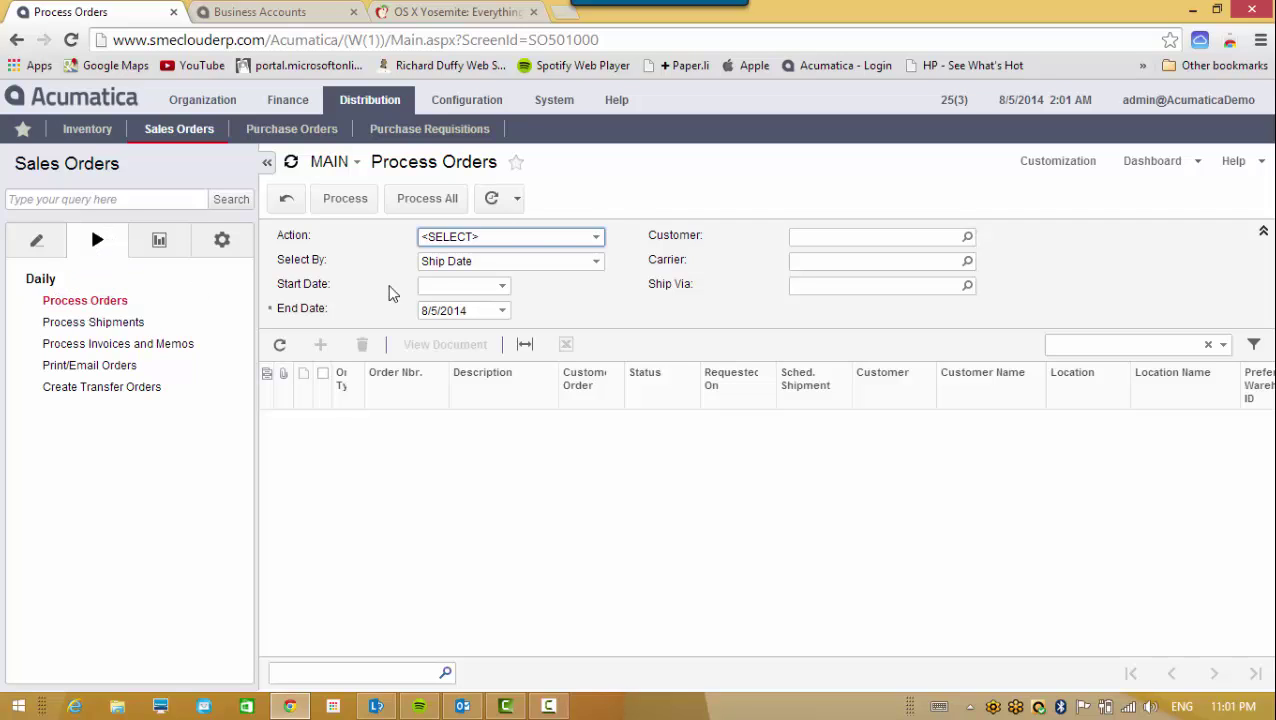
Set the order processing action to Create Shipment and look across the columns of the order list
click(598, 238)
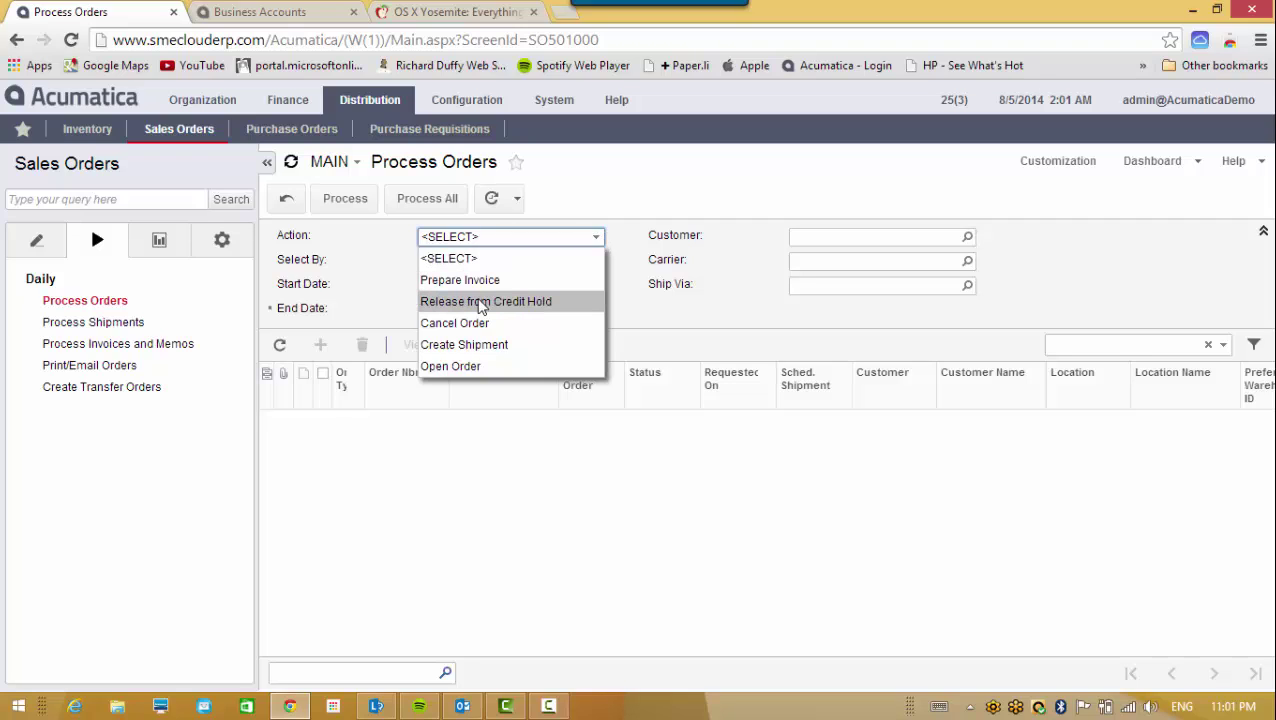
click(437, 348)
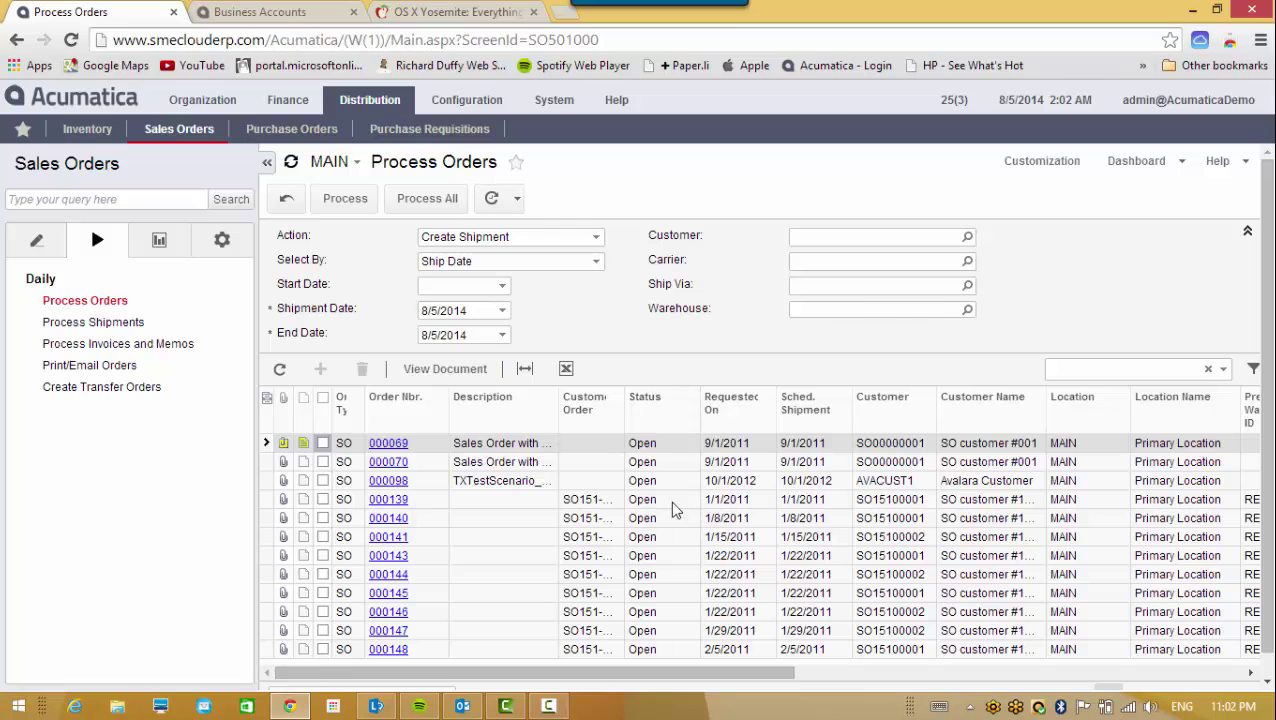
drag(727, 671, 581, 649)
Open the order grid's column configuration and remove Currency, Owner and Preferred Warehouse ID from the selected columns
click(267, 399)
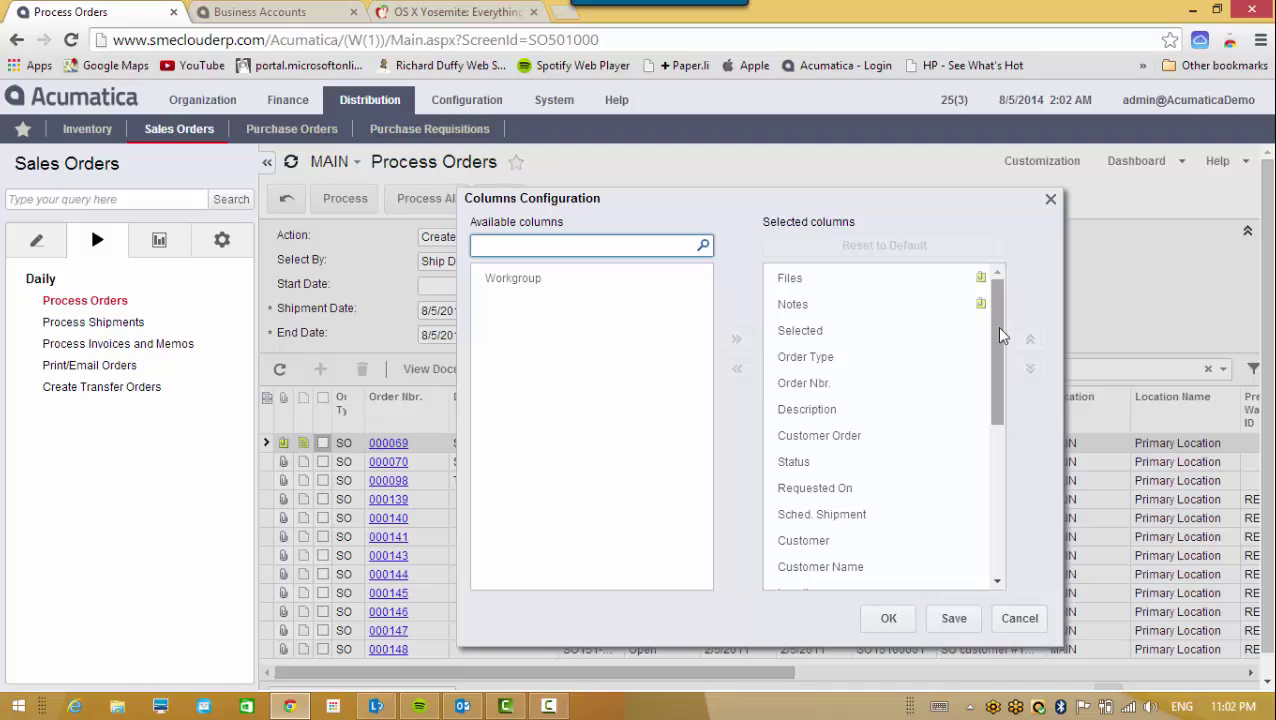
drag(996, 326, 995, 538)
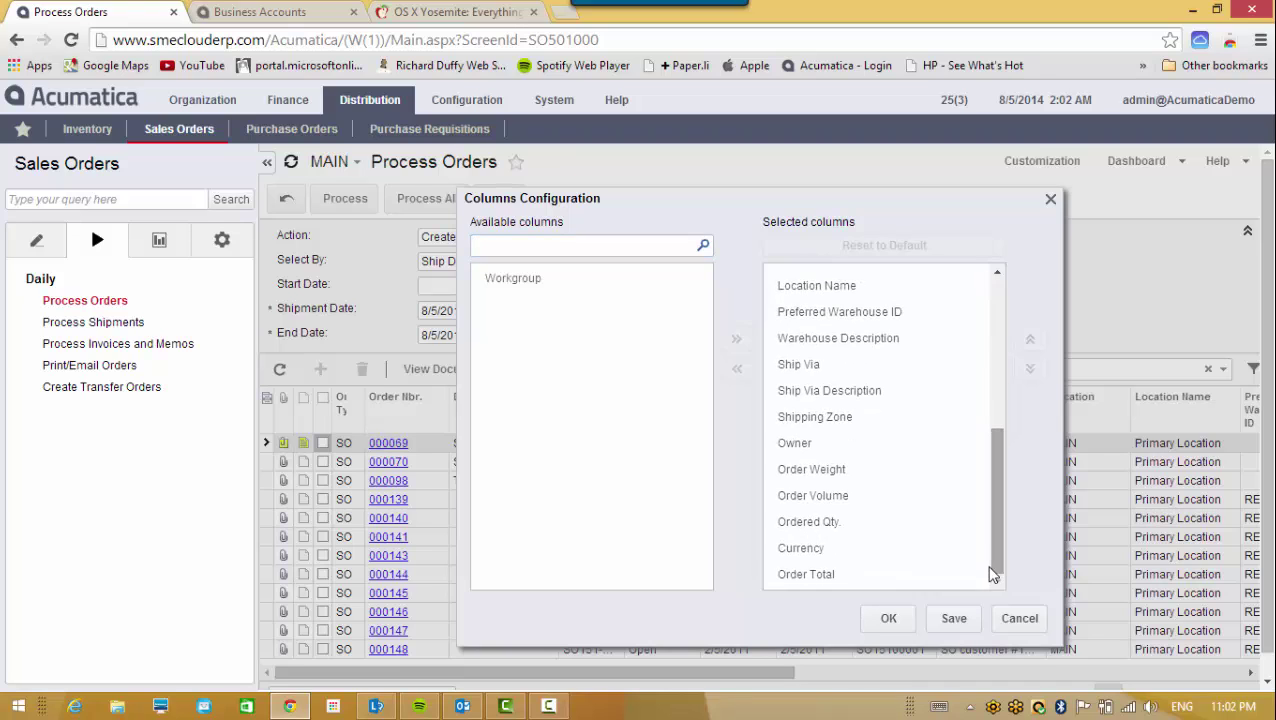
click(805, 547)
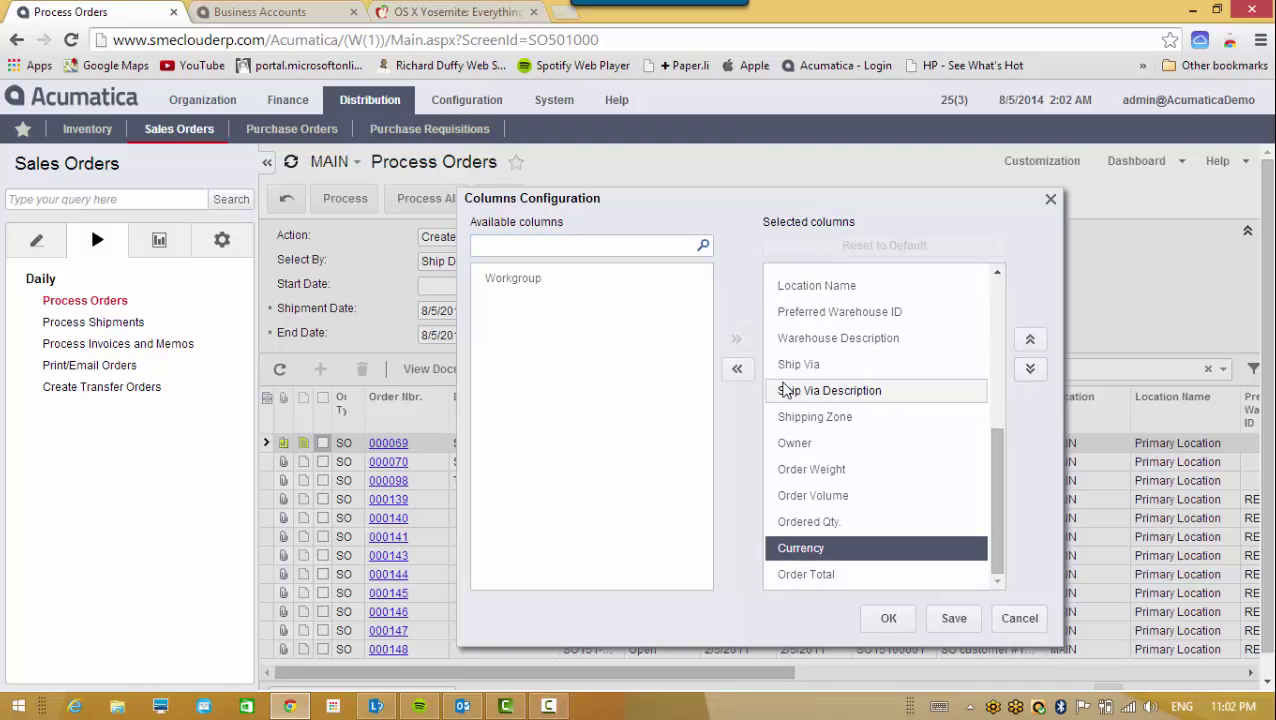
click(738, 370)
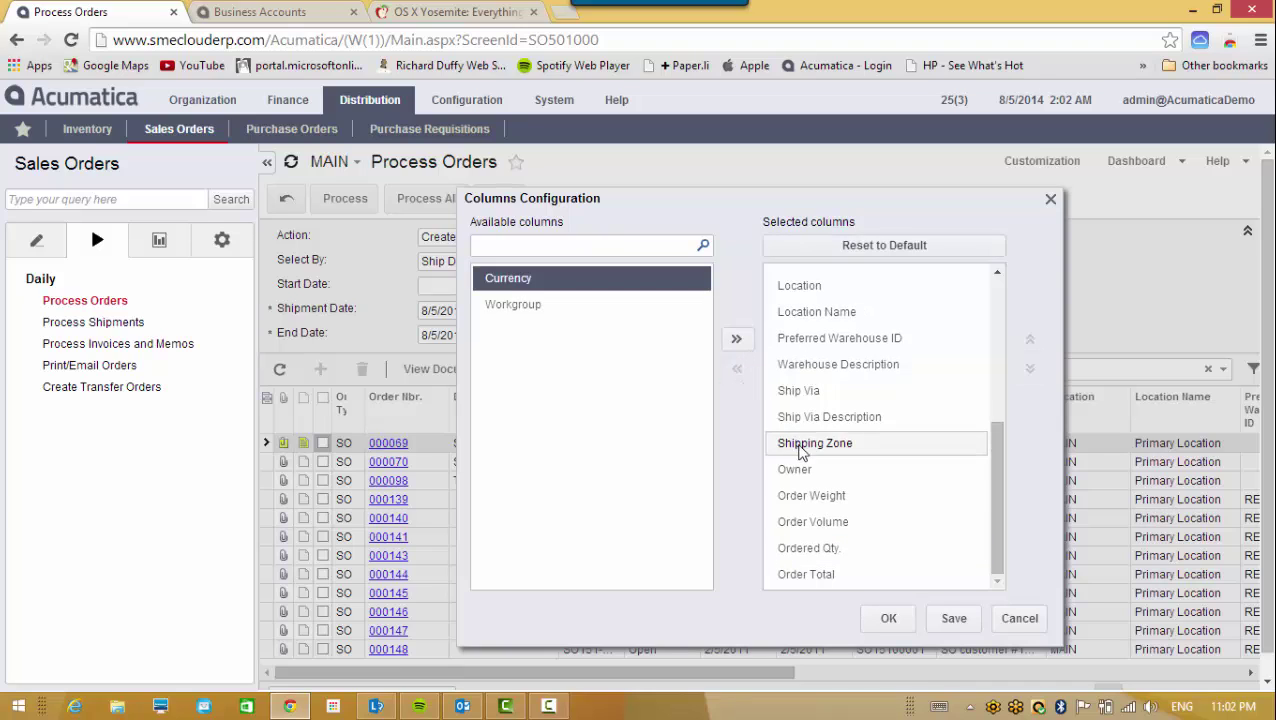
click(795, 471)
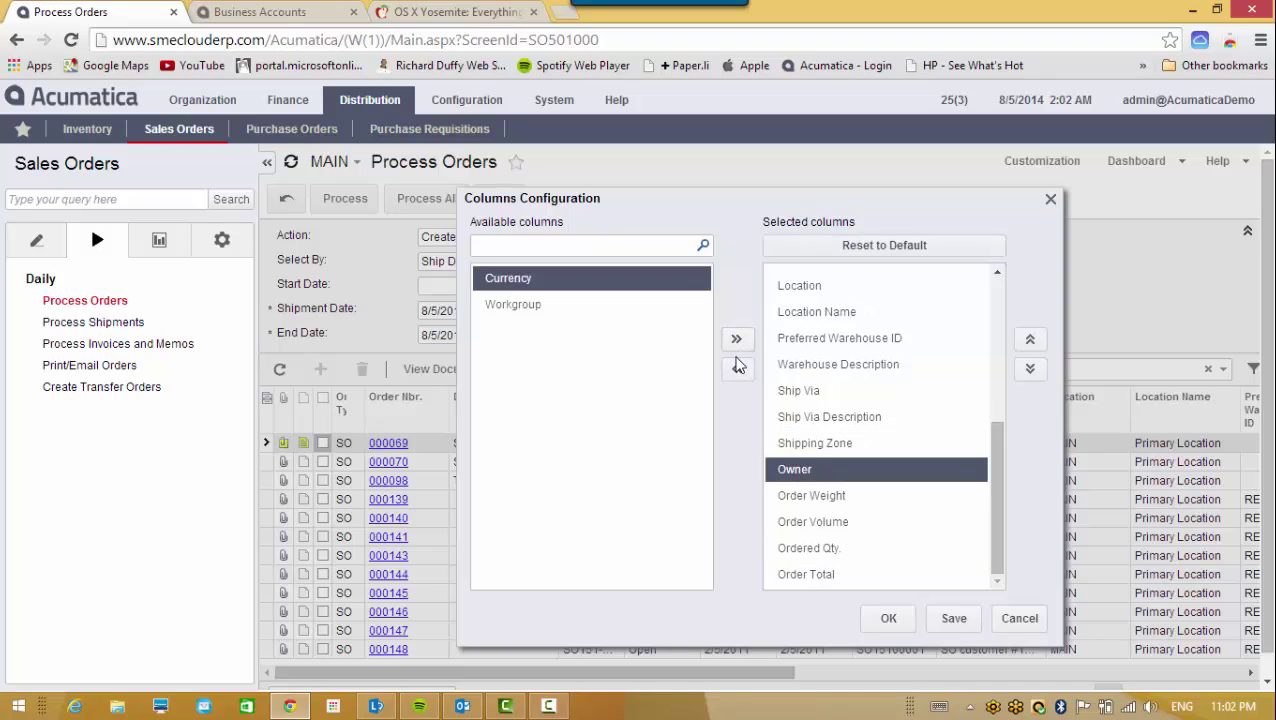
click(738, 372)
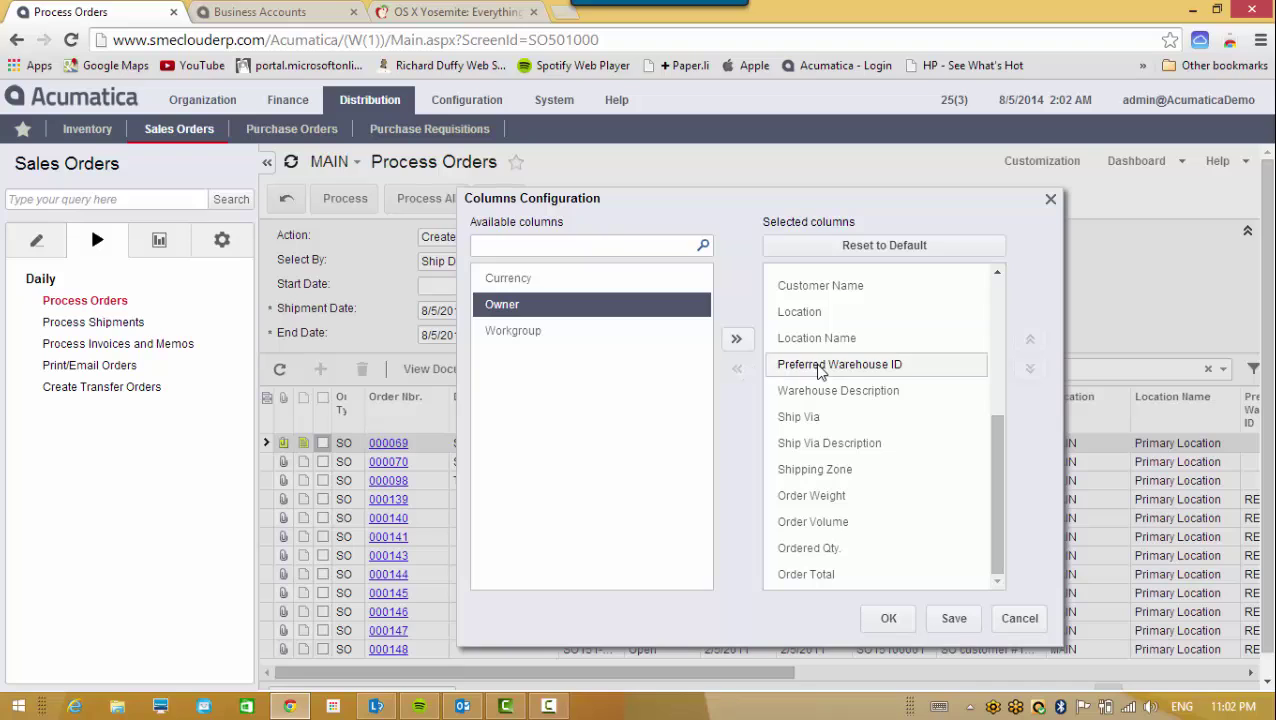
click(820, 368)
click(736, 370)
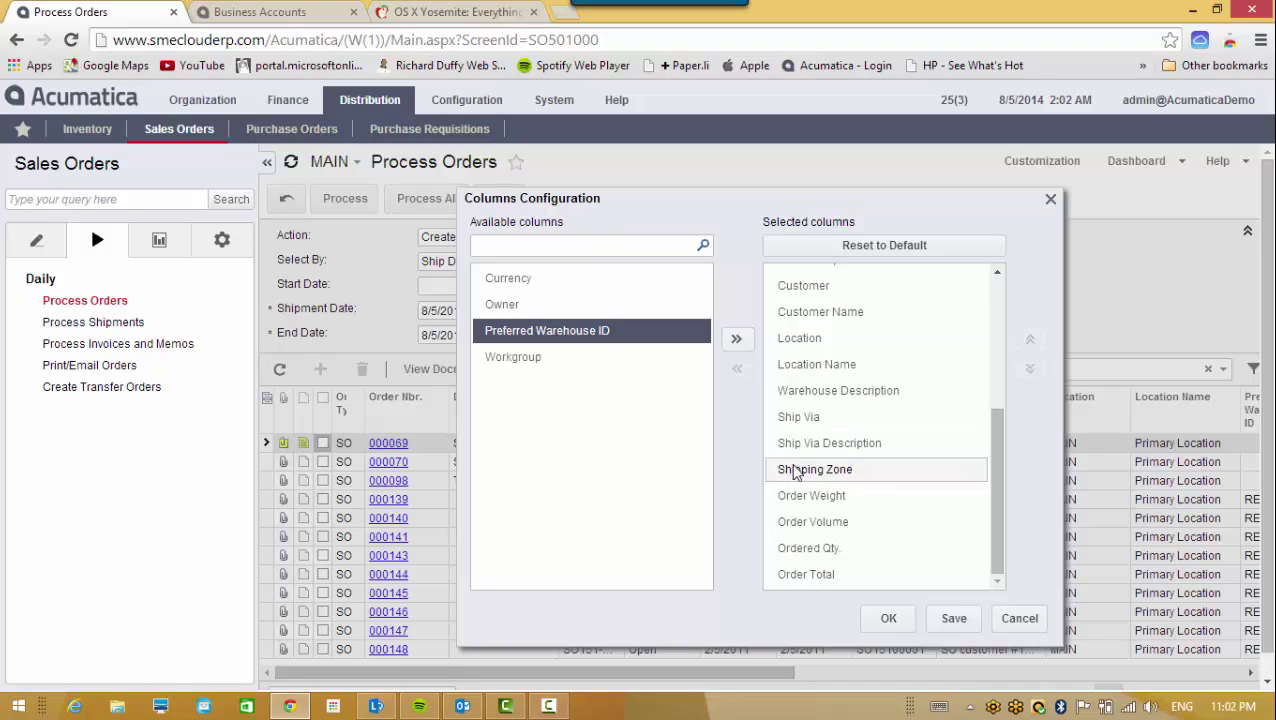
Remove Location, Location Name, Warehouse Description, Ship Via, Ship Via Description, Shipping Zone and Order Weight from the selected columns, and save the configuration
click(796, 497)
ctrl+click(791, 467)
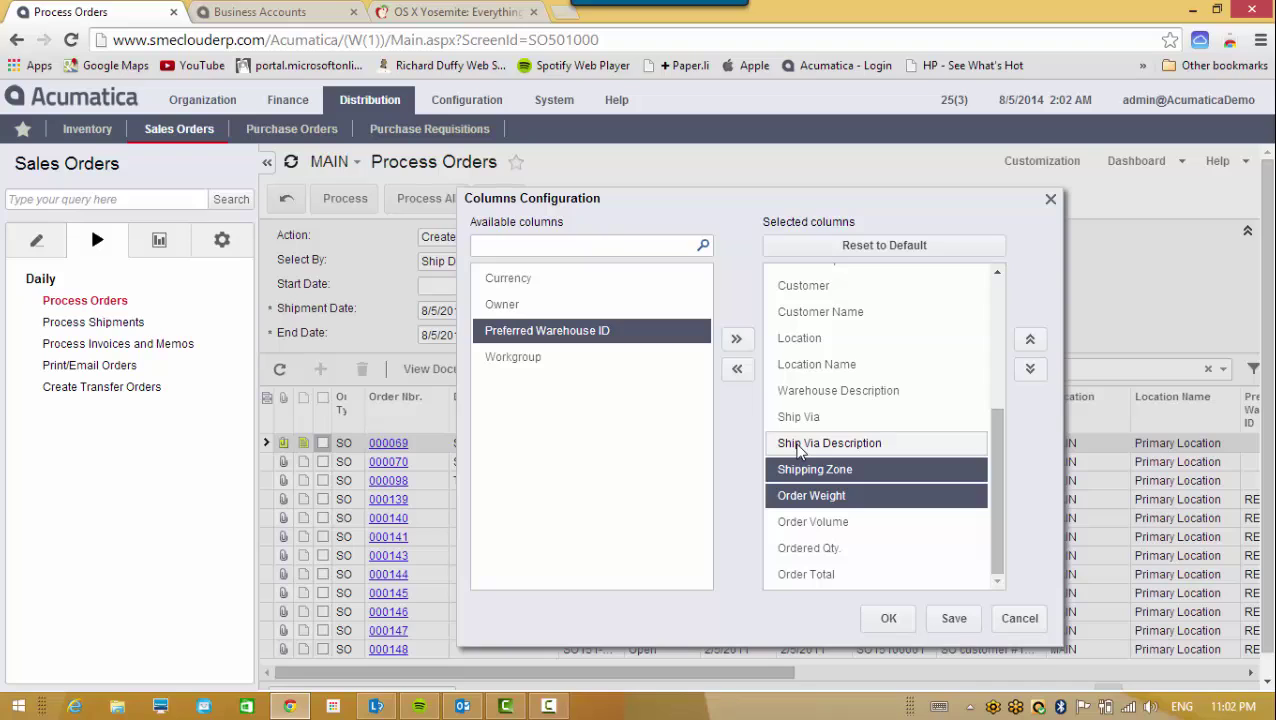
ctrl+click(798, 448)
ctrl+click(802, 418)
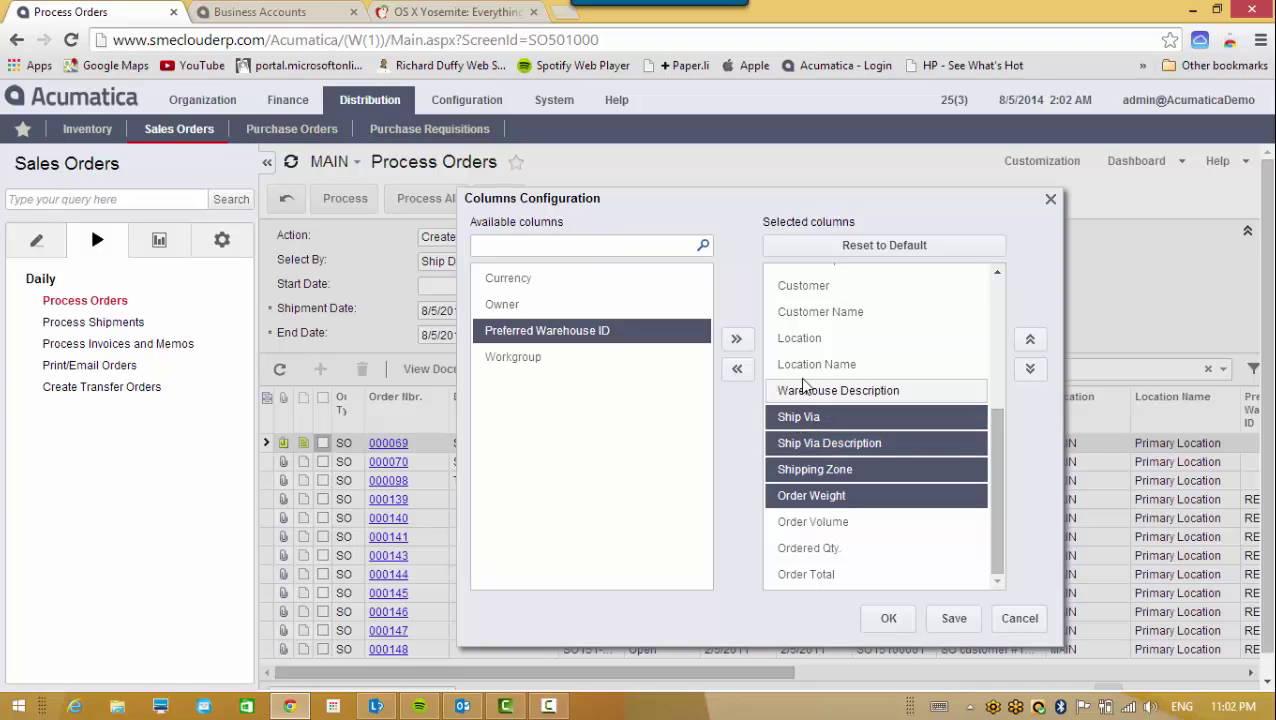
ctrl+click(802, 391)
ctrl+click(798, 366)
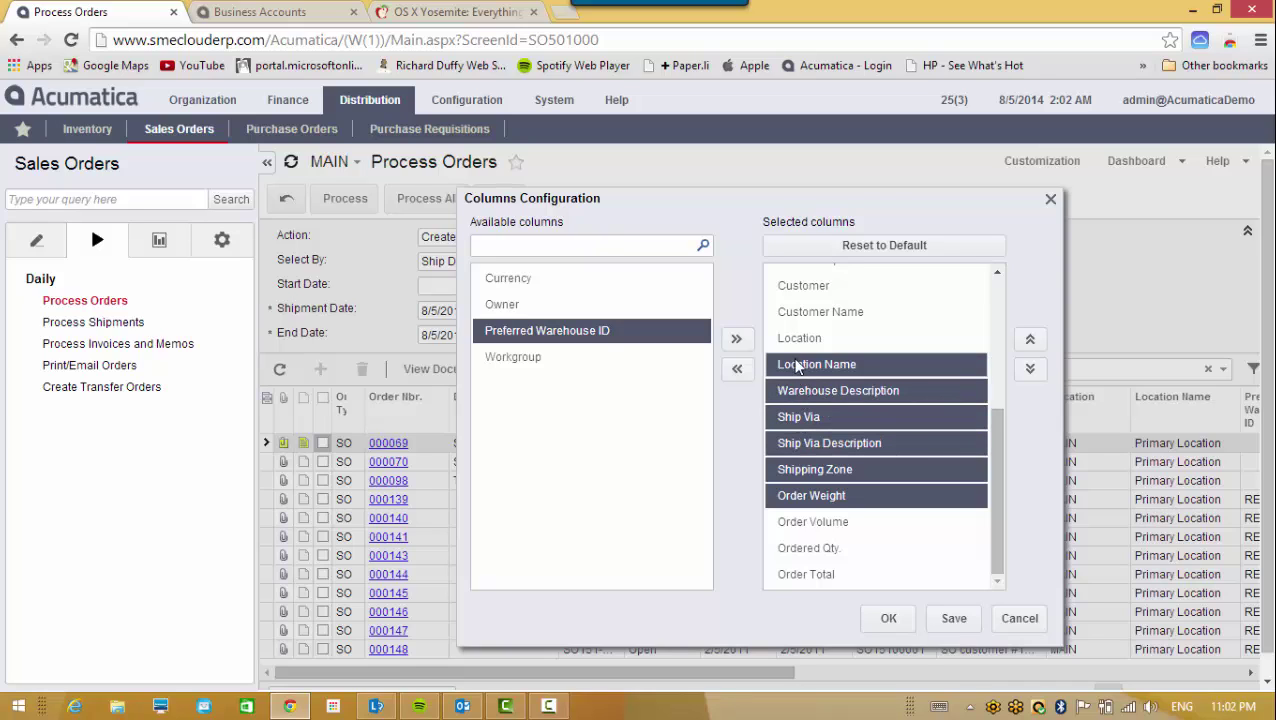
ctrl+click(788, 340)
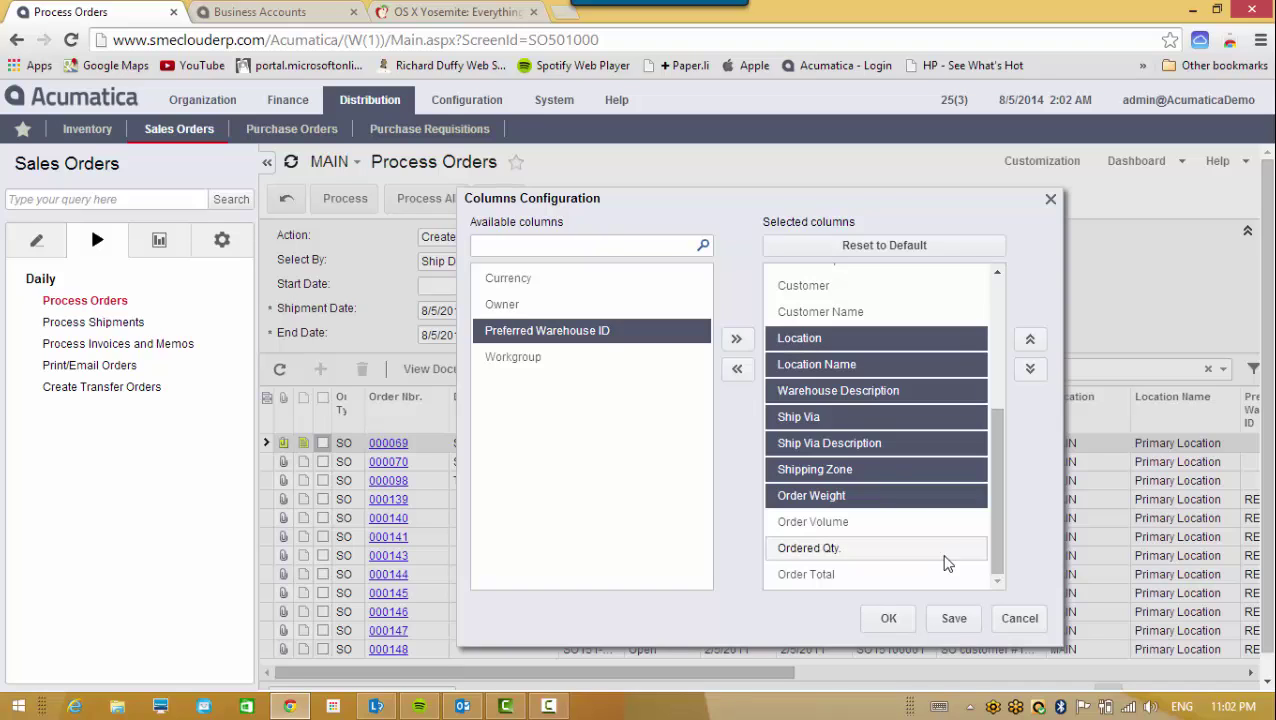
right_click(739, 371)
click(739, 372)
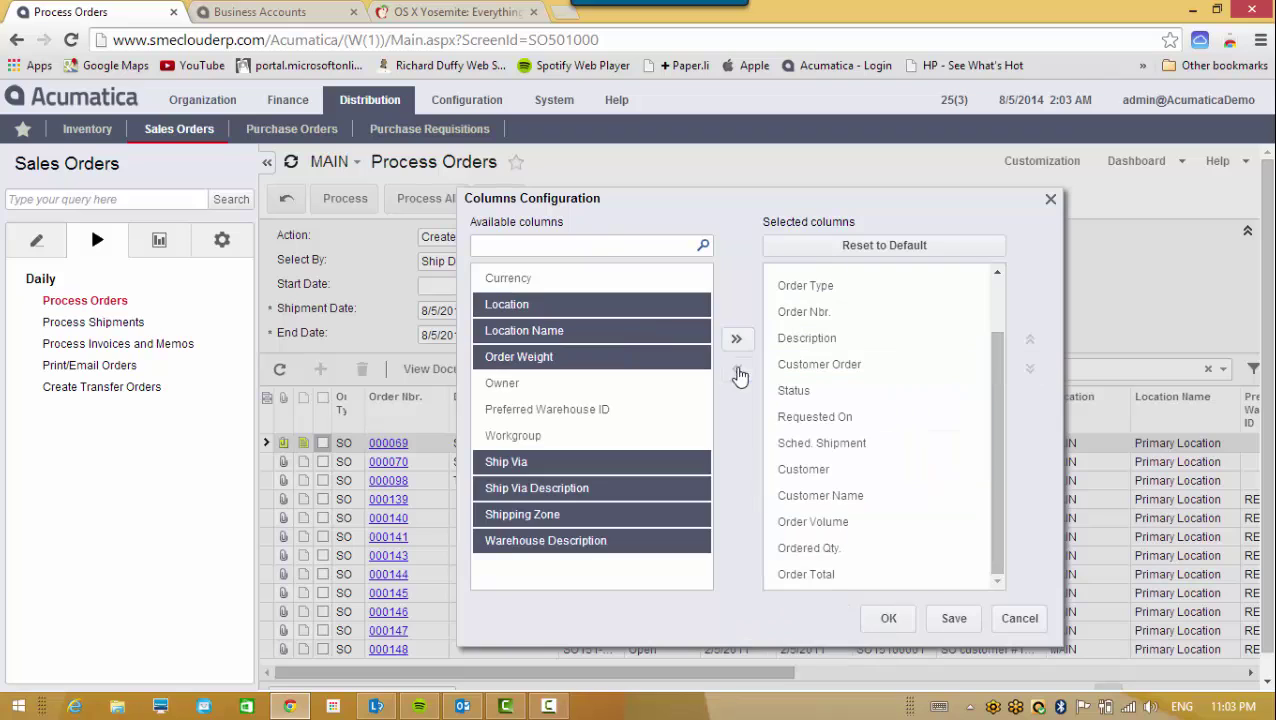
click(970, 625)
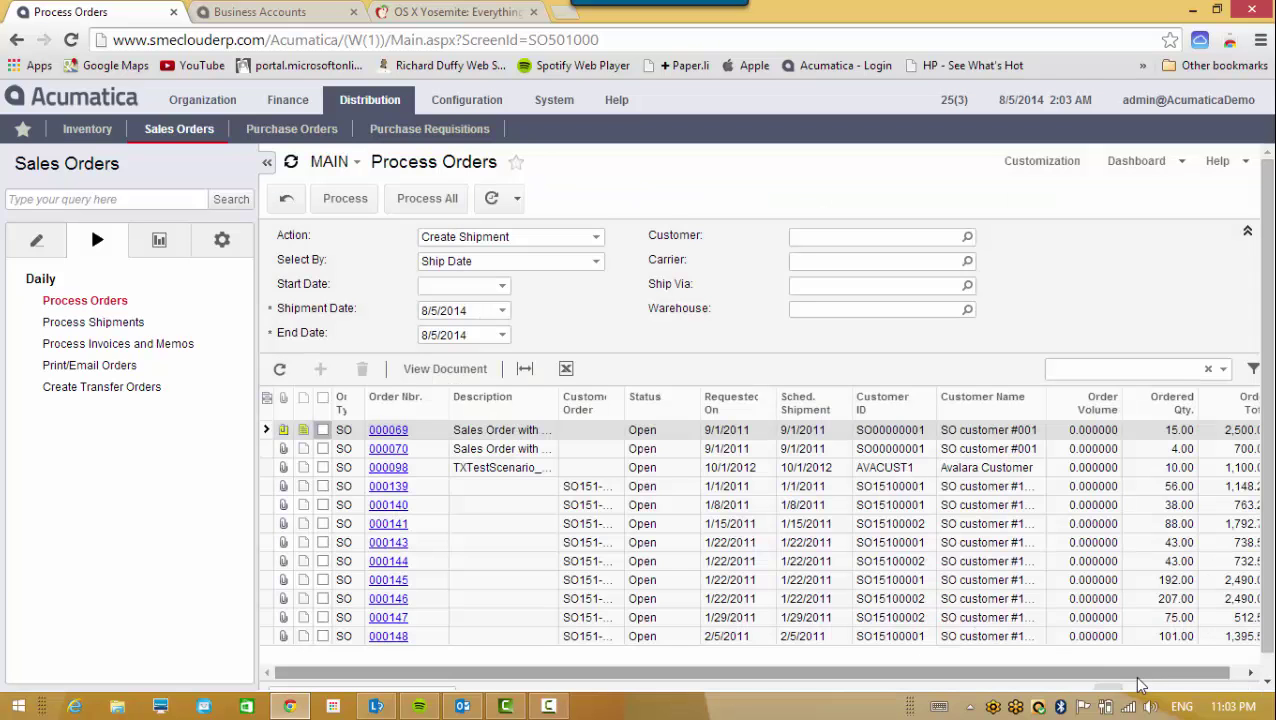
Hide the navigation pane and fit the order grid's columns to the screen width
drag(1140, 672, 1196, 672)
scroll(1111, 653, left, 1)
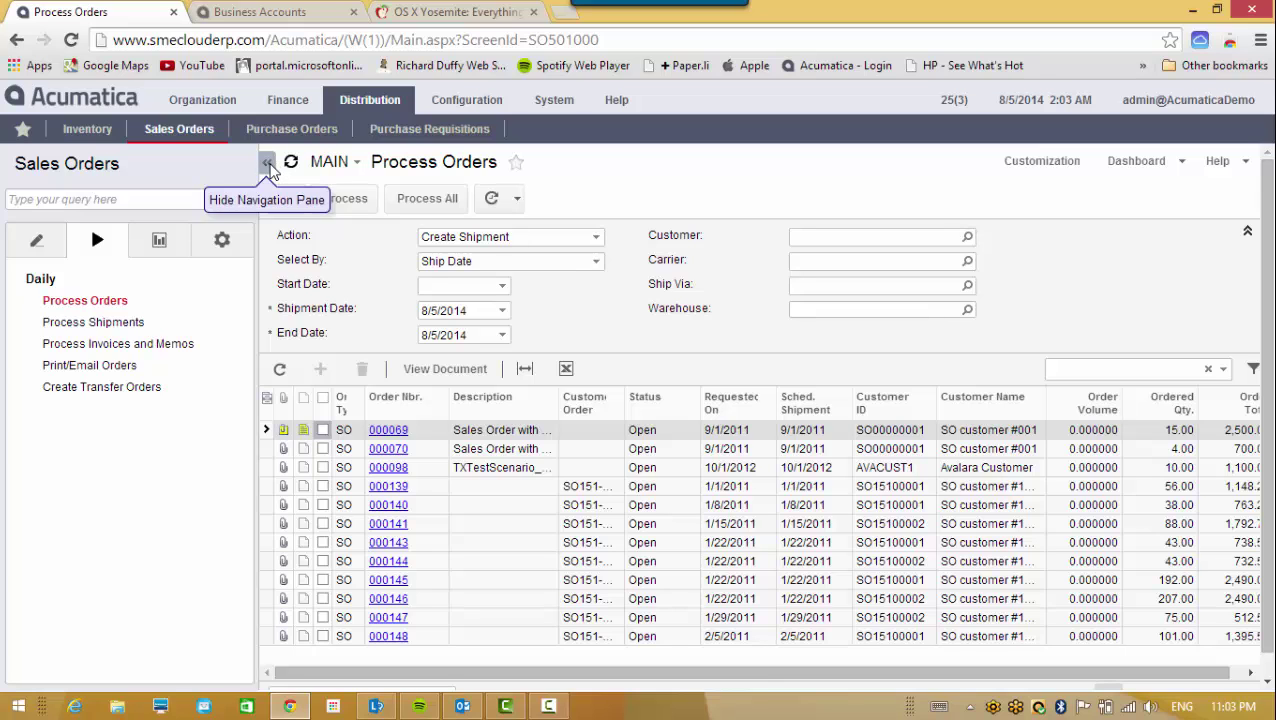
click(267, 164)
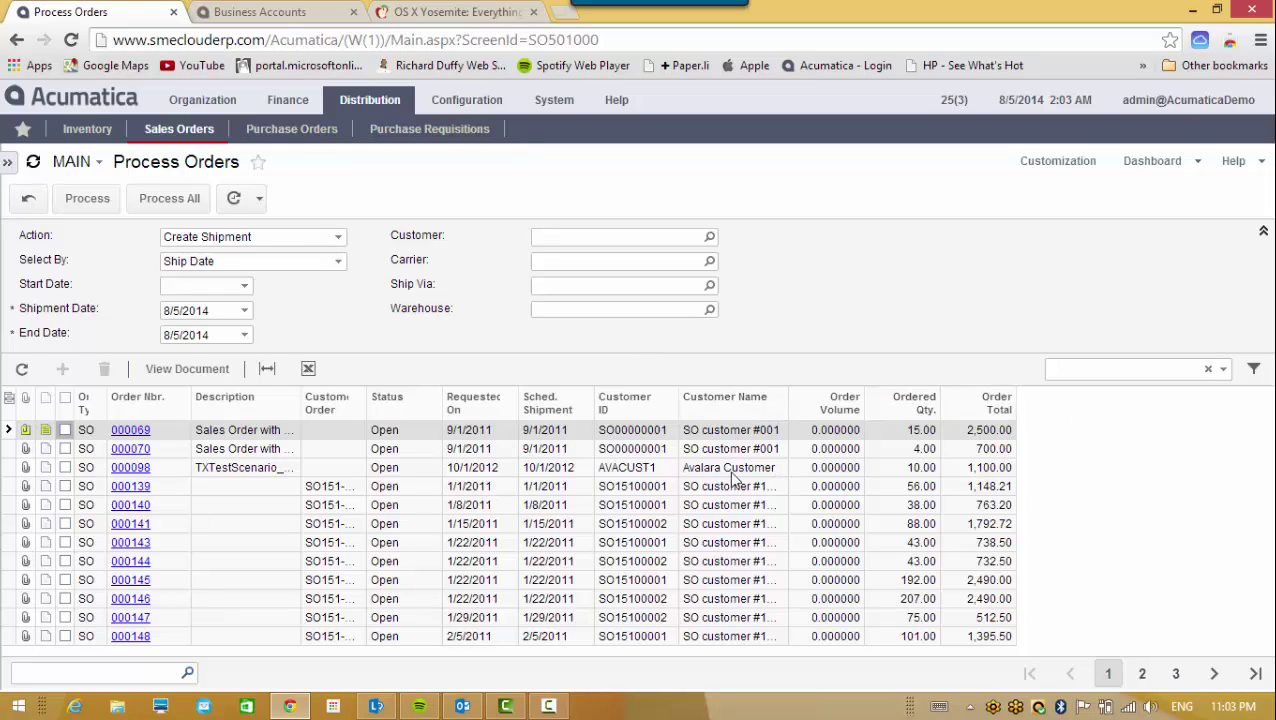
click(265, 370)
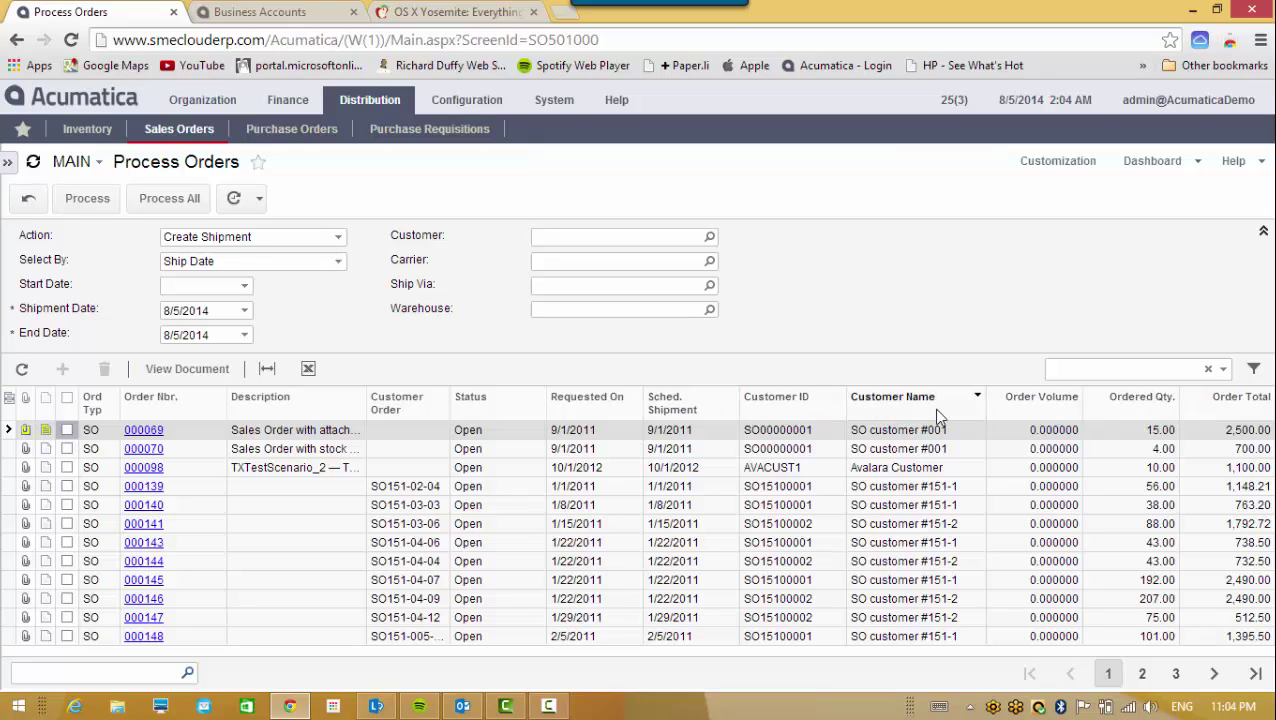
Check how the Process Orders layout adapts in a smaller, widened browser window, and return the window to full size
click(1216, 9)
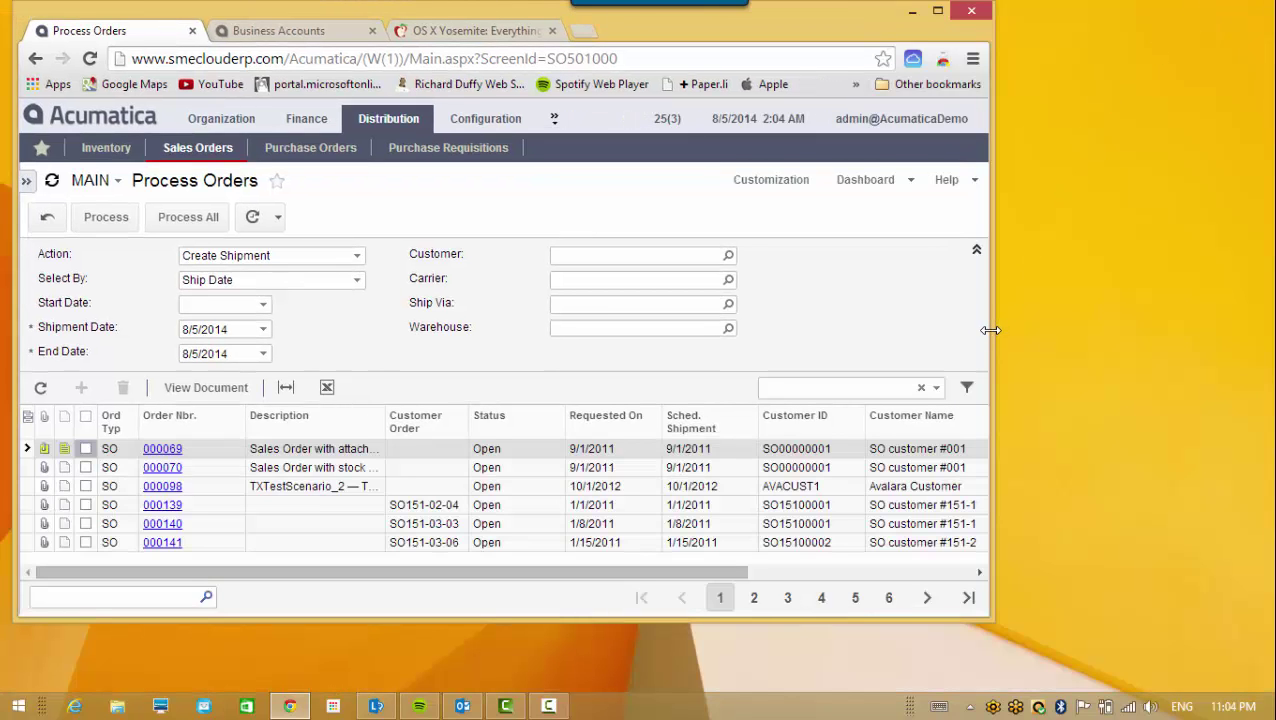
drag(991, 330, 1251, 307)
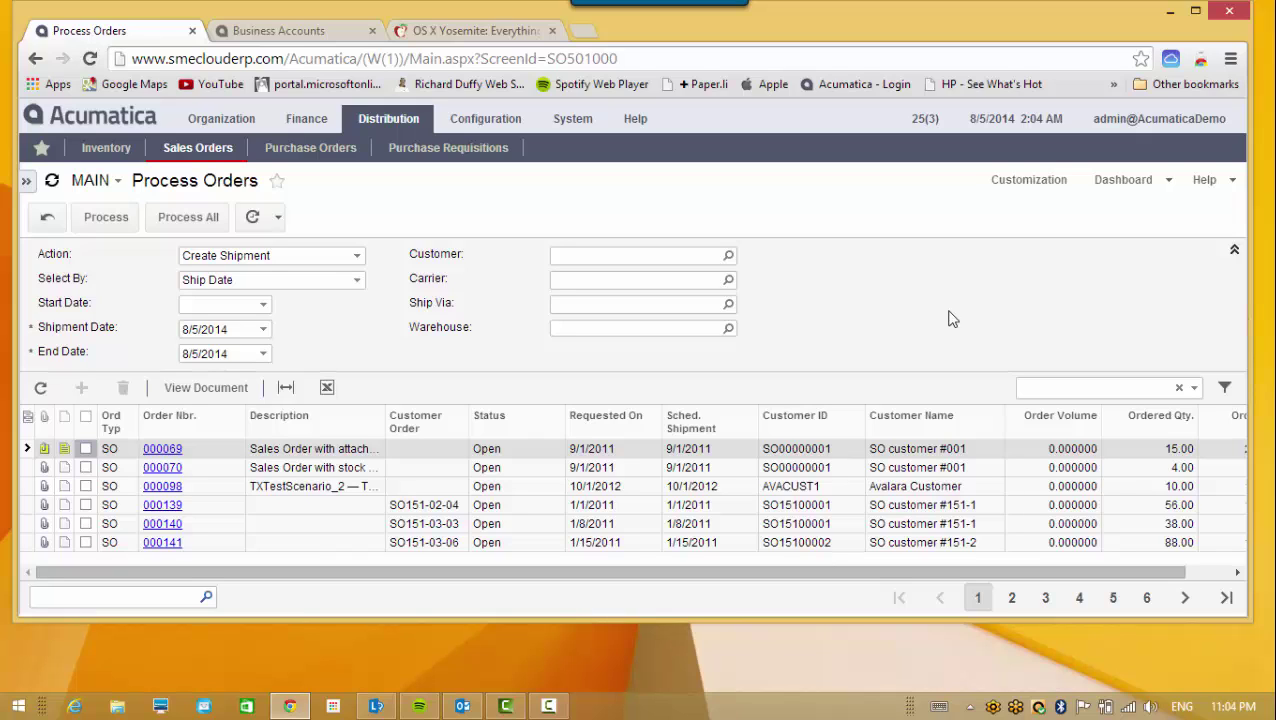
click(1195, 11)
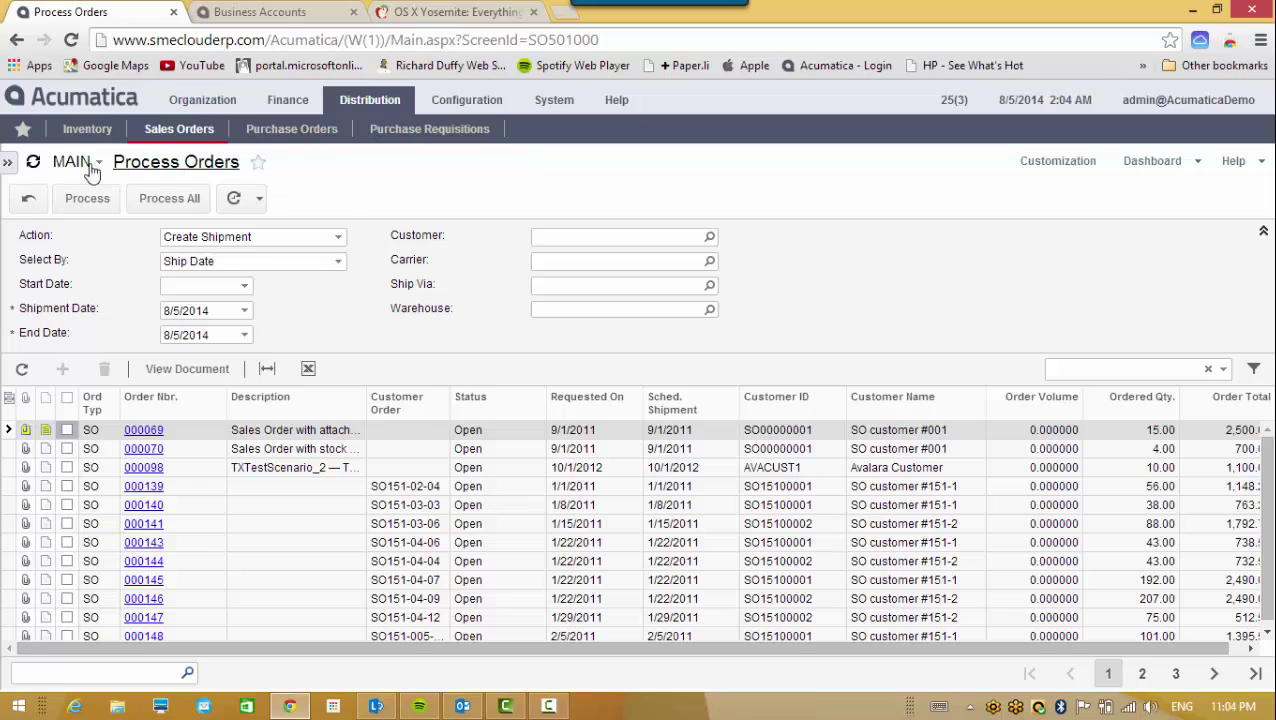
Show the navigation pane again and open the Sales Orders entry form in a separate browser page
click(8, 168)
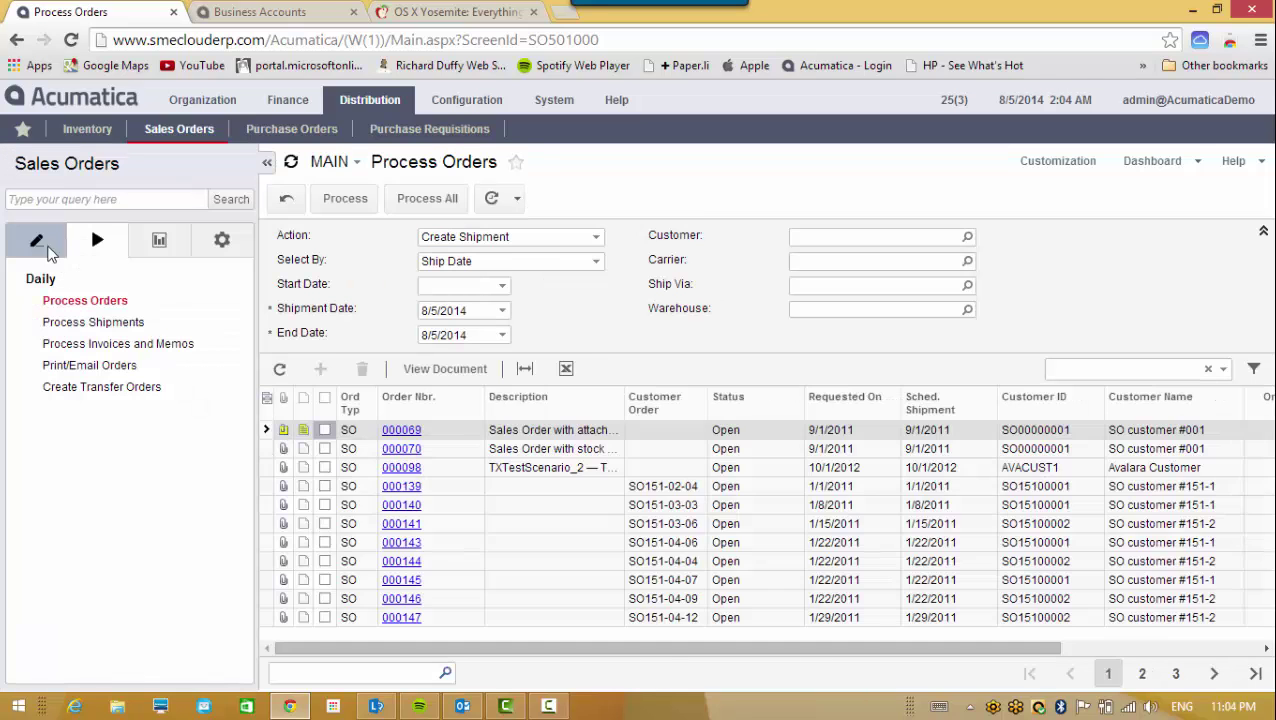
click(39, 245)
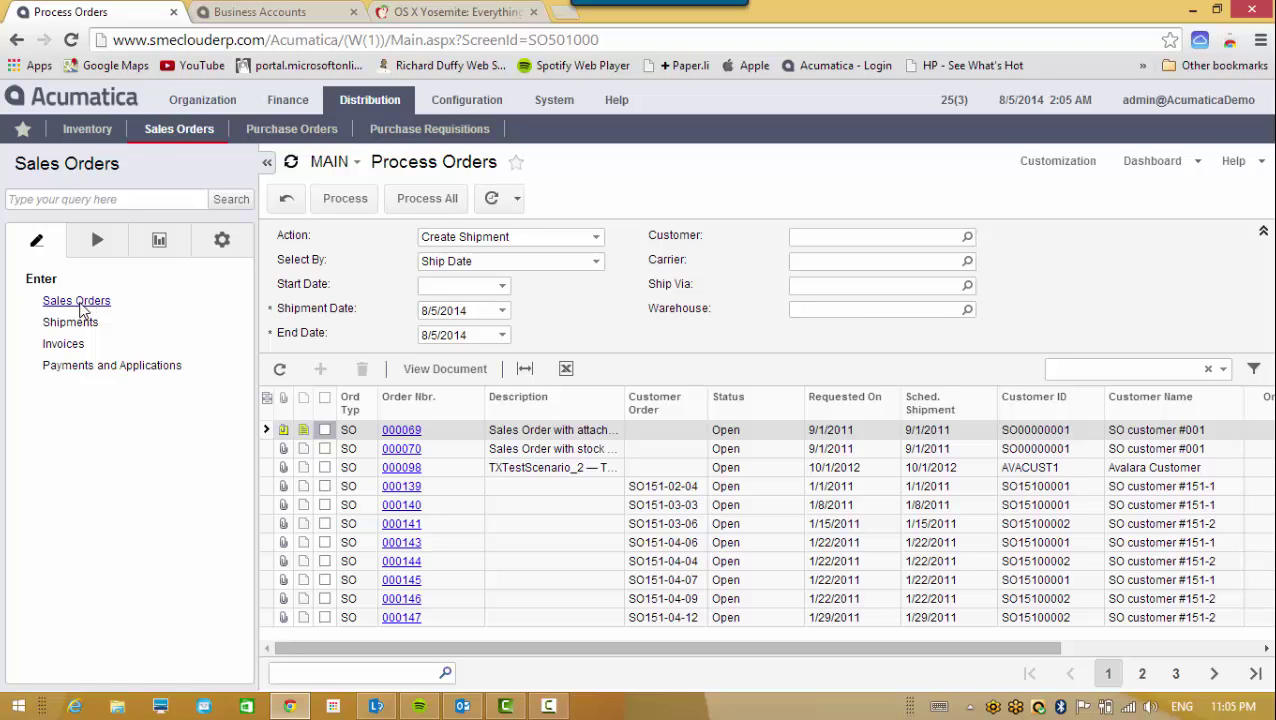
click(82, 304)
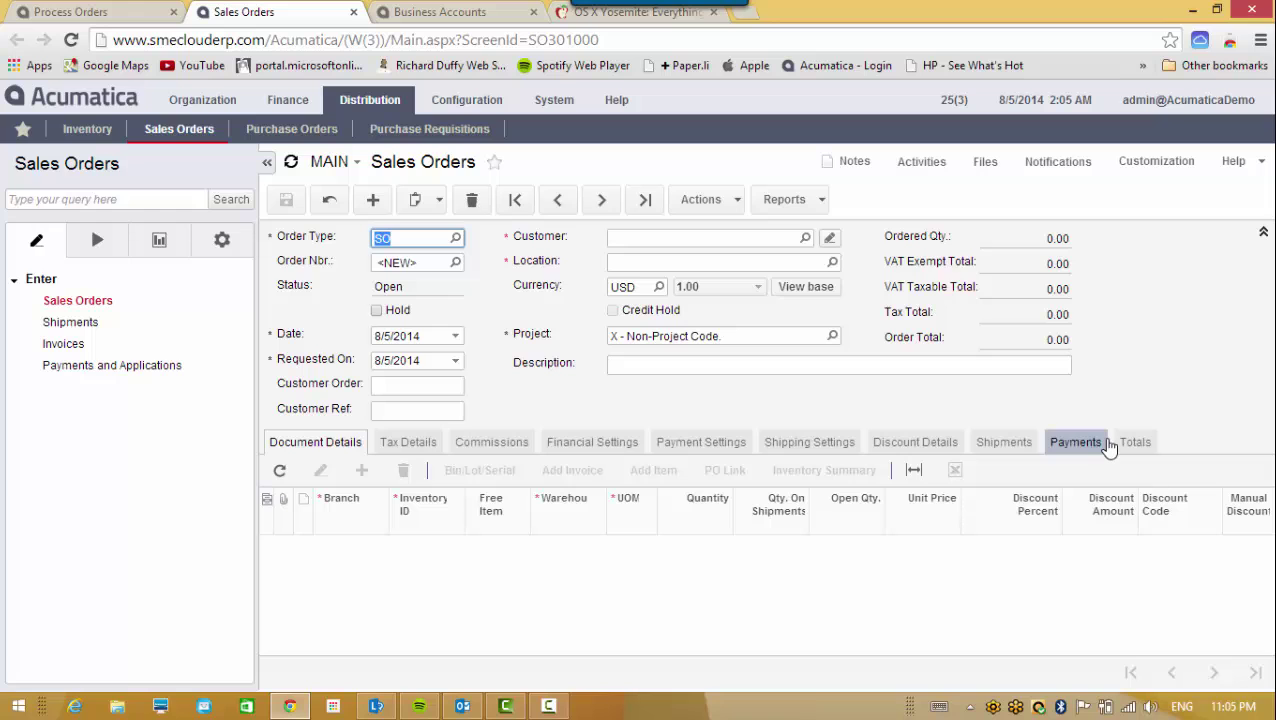
key(super+c)
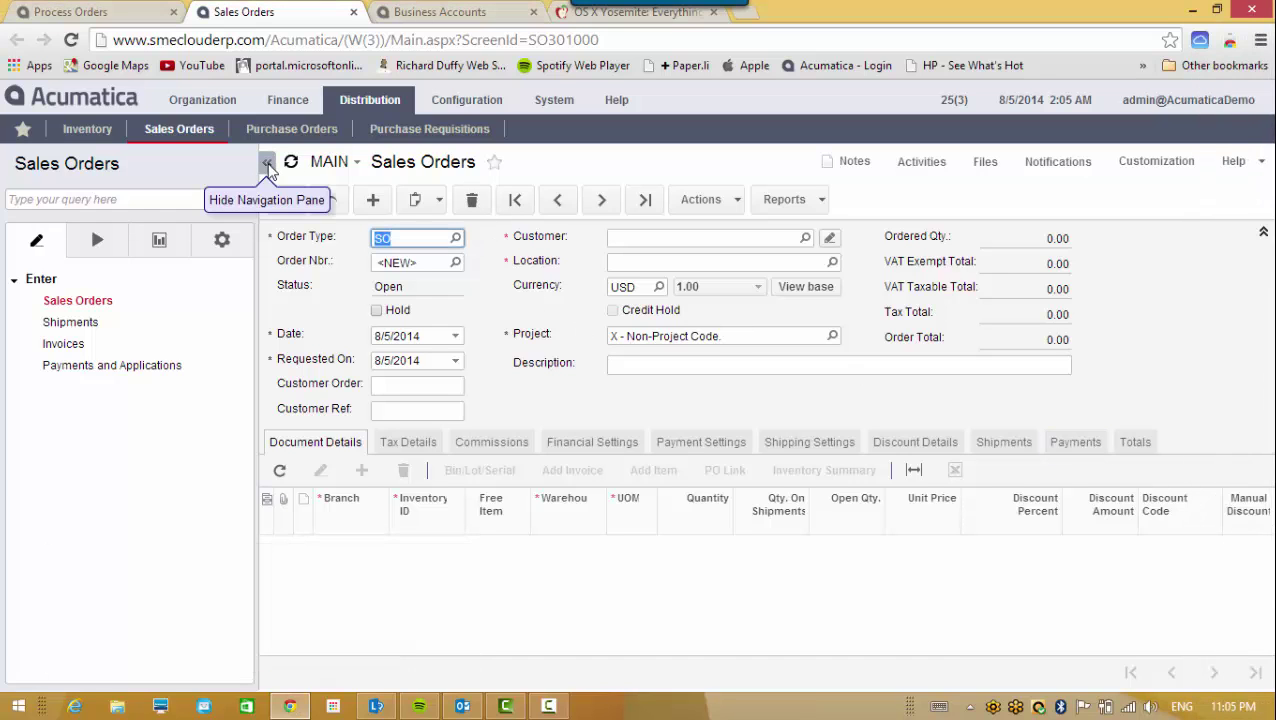
Hide the navigation pane, make the browser window narrower and taller, and list the form sections that no longer fit
click(267, 164)
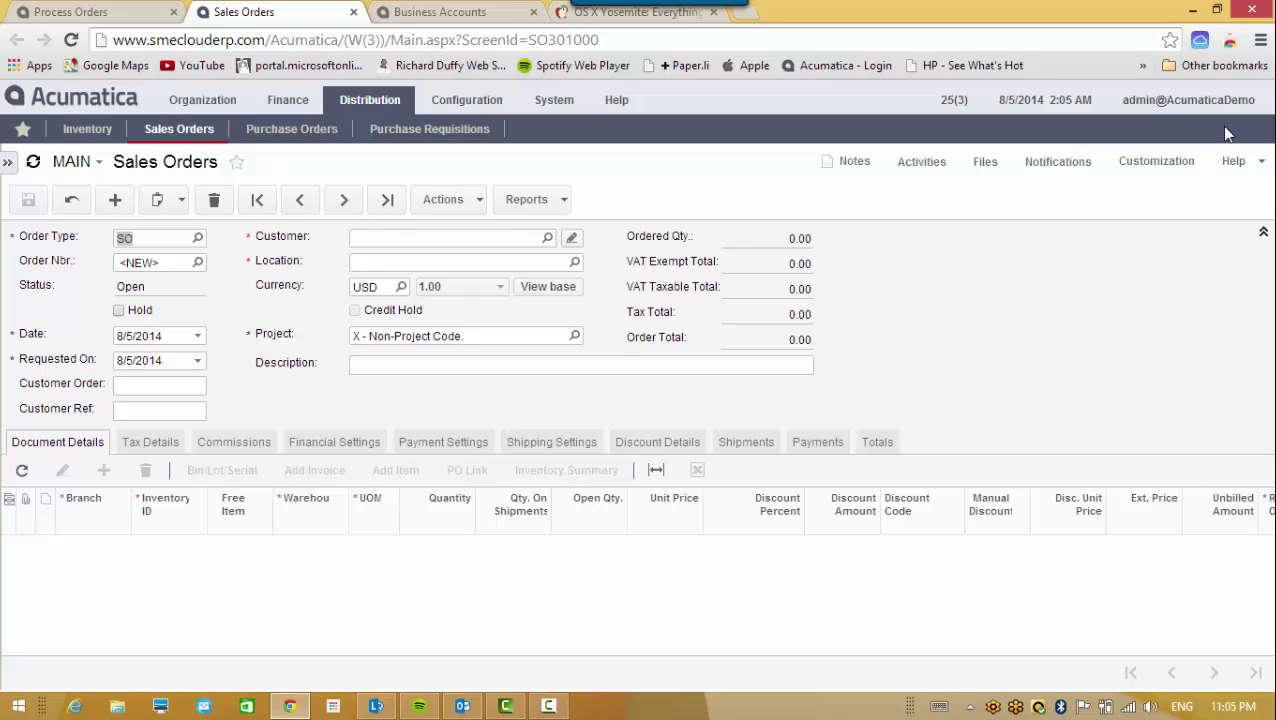
click(1216, 12)
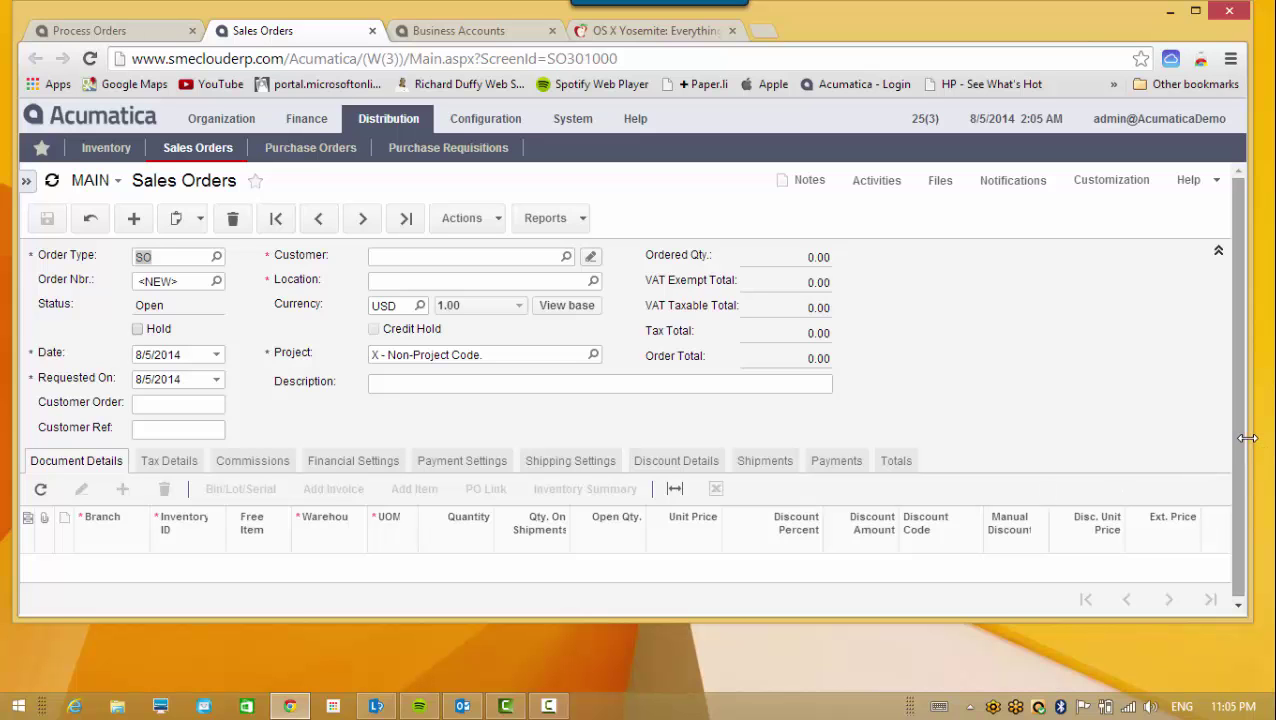
drag(1248, 438, 857, 423)
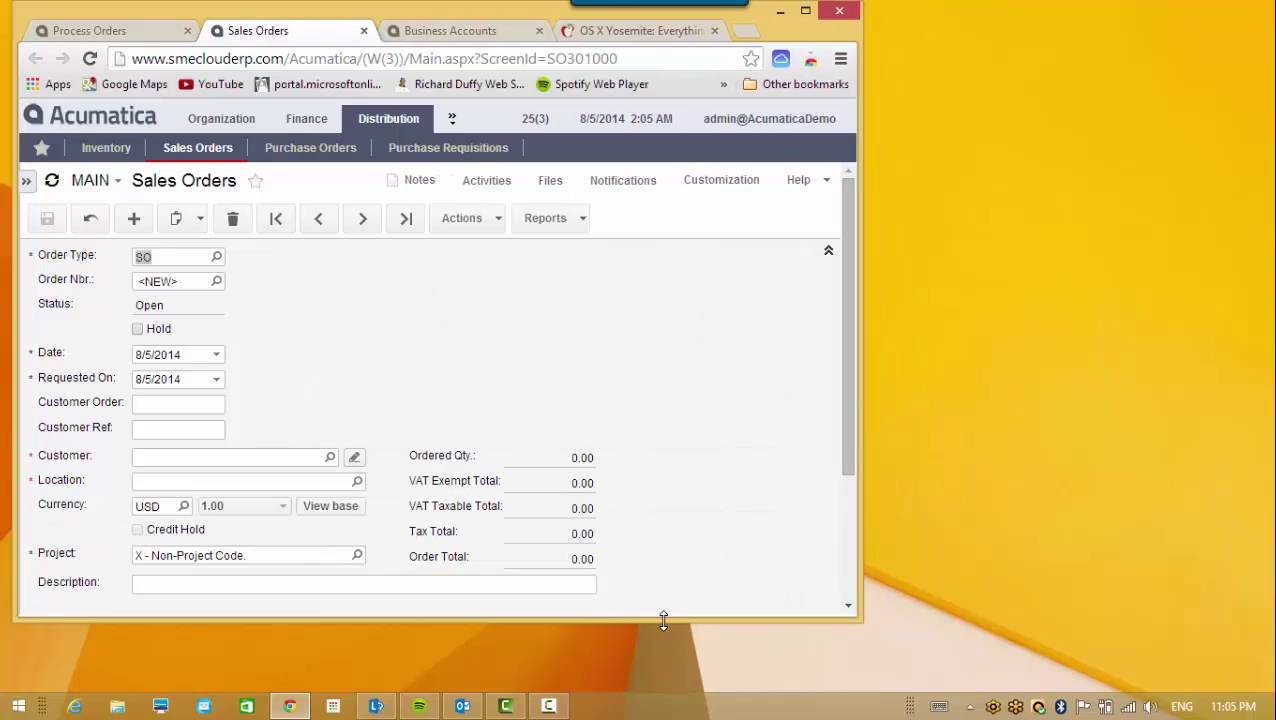
drag(663, 621, 659, 689)
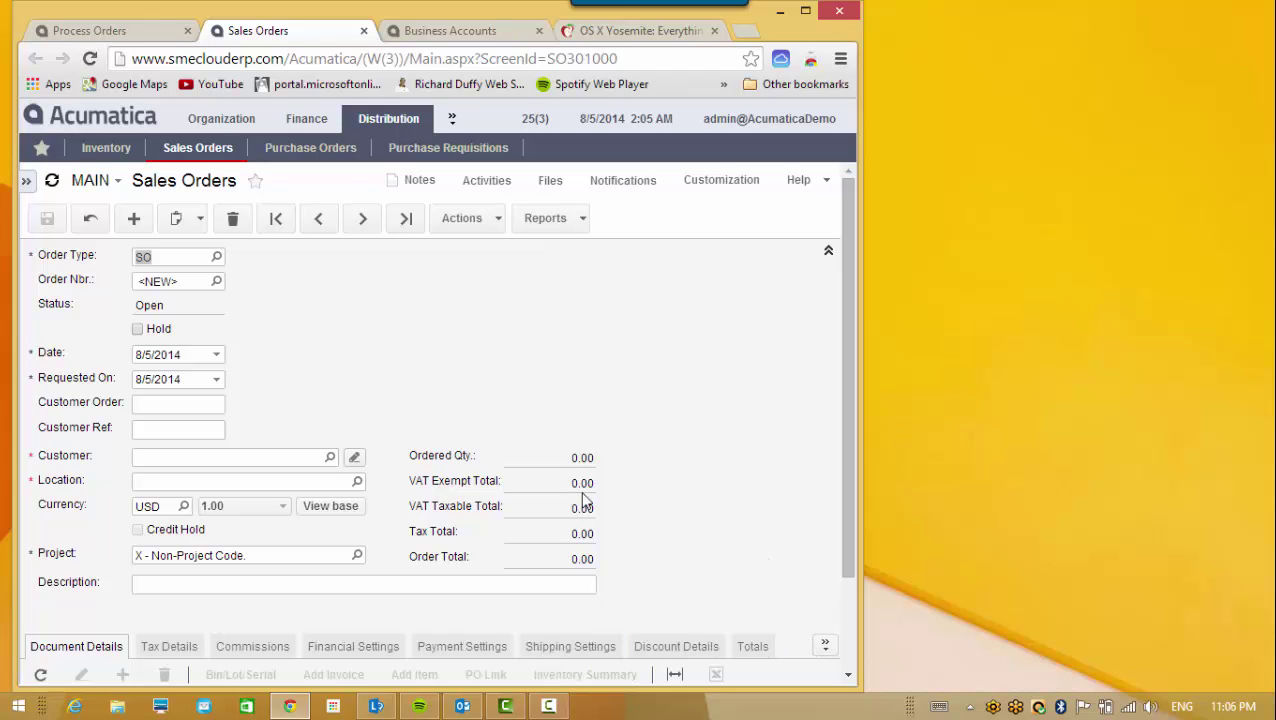
click(825, 647)
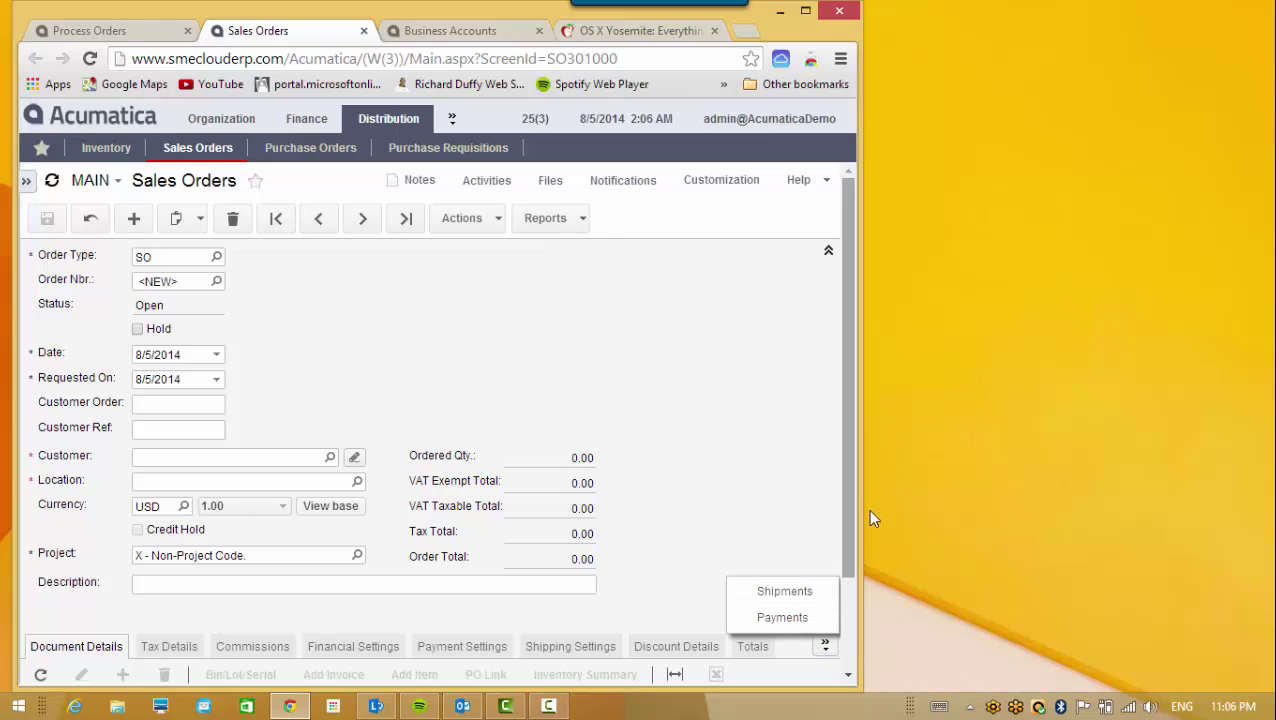
Narrow the browser window to about half the screen, list the form's overflow sections, and narrow the window further
drag(861, 501, 619, 482)
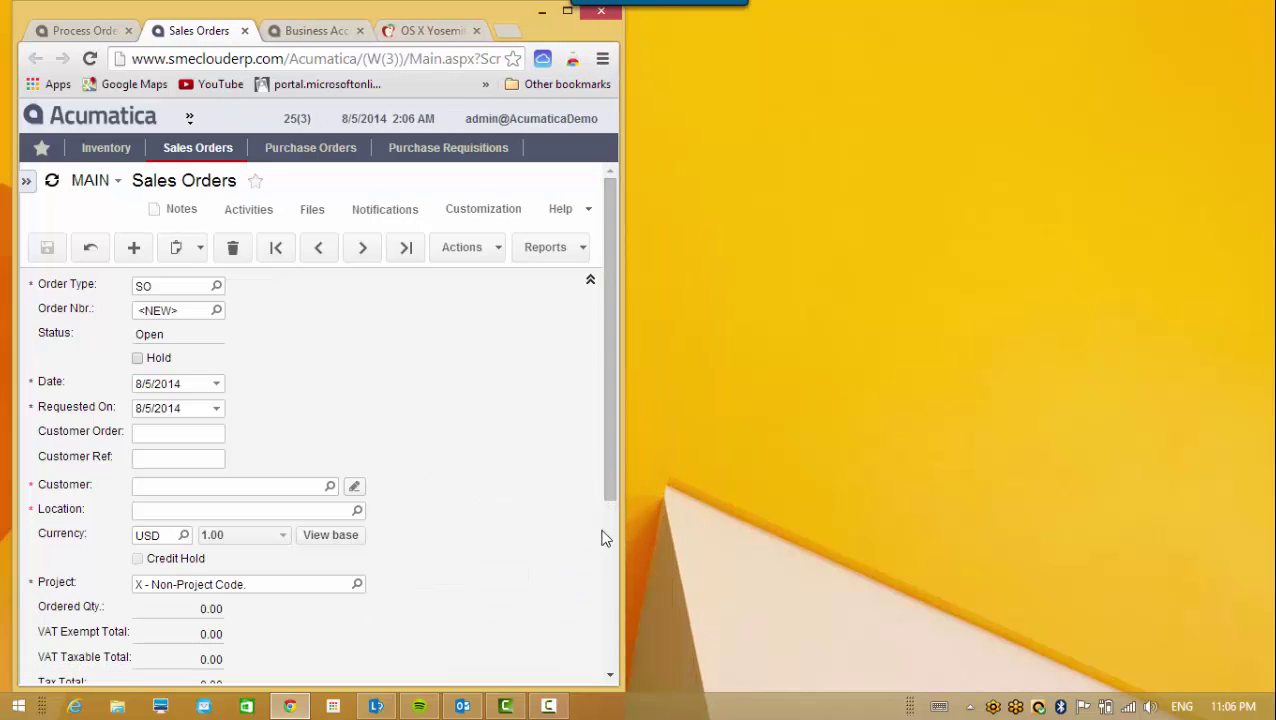
click(607, 569)
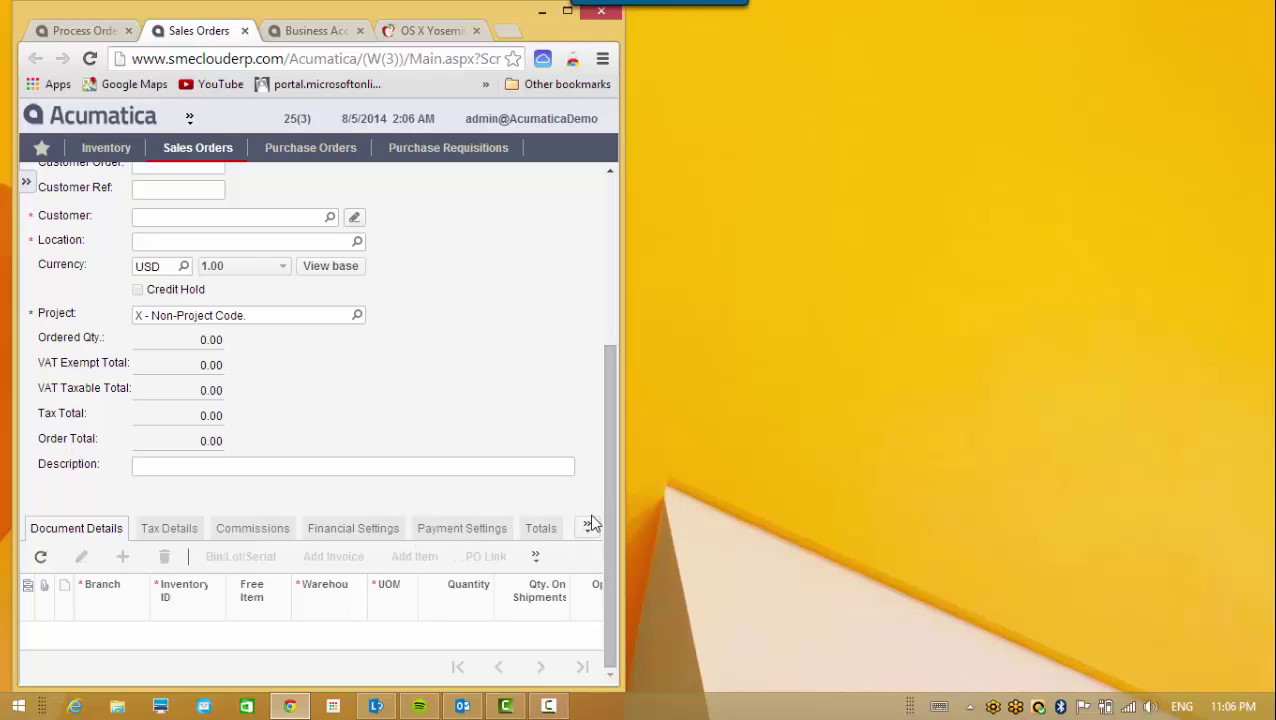
click(587, 528)
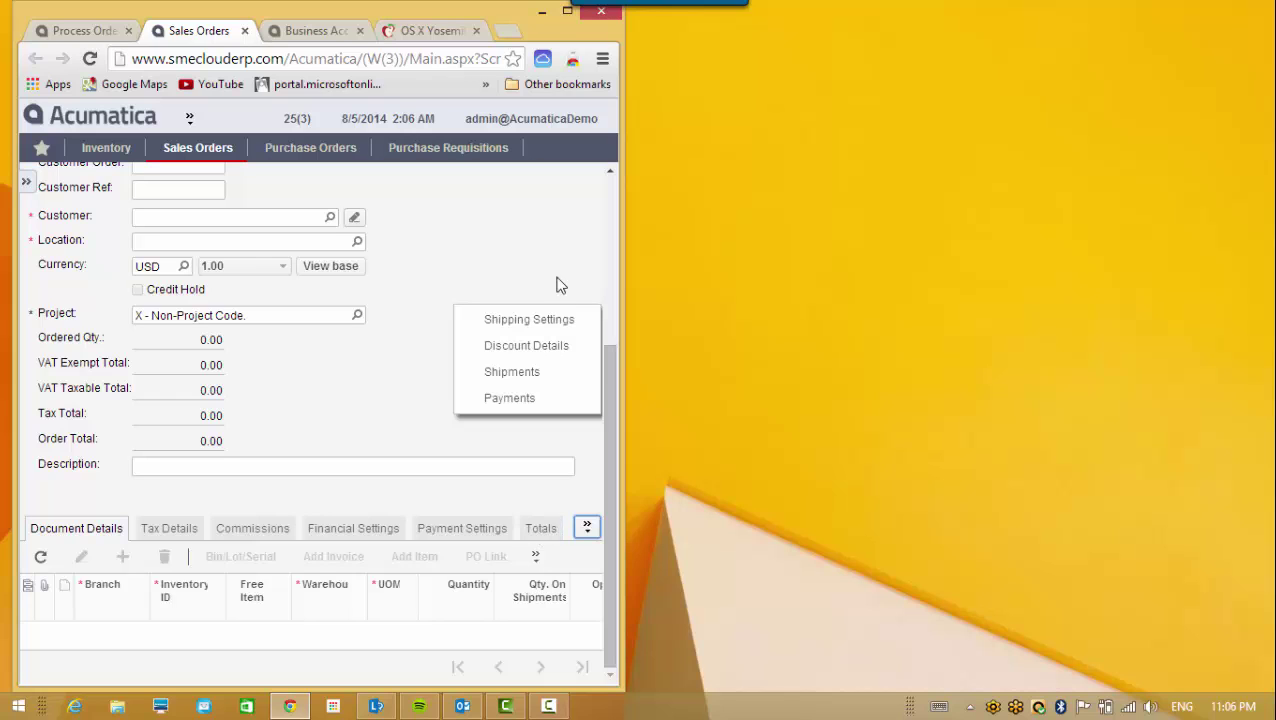
scroll(617, 221, up, 3)
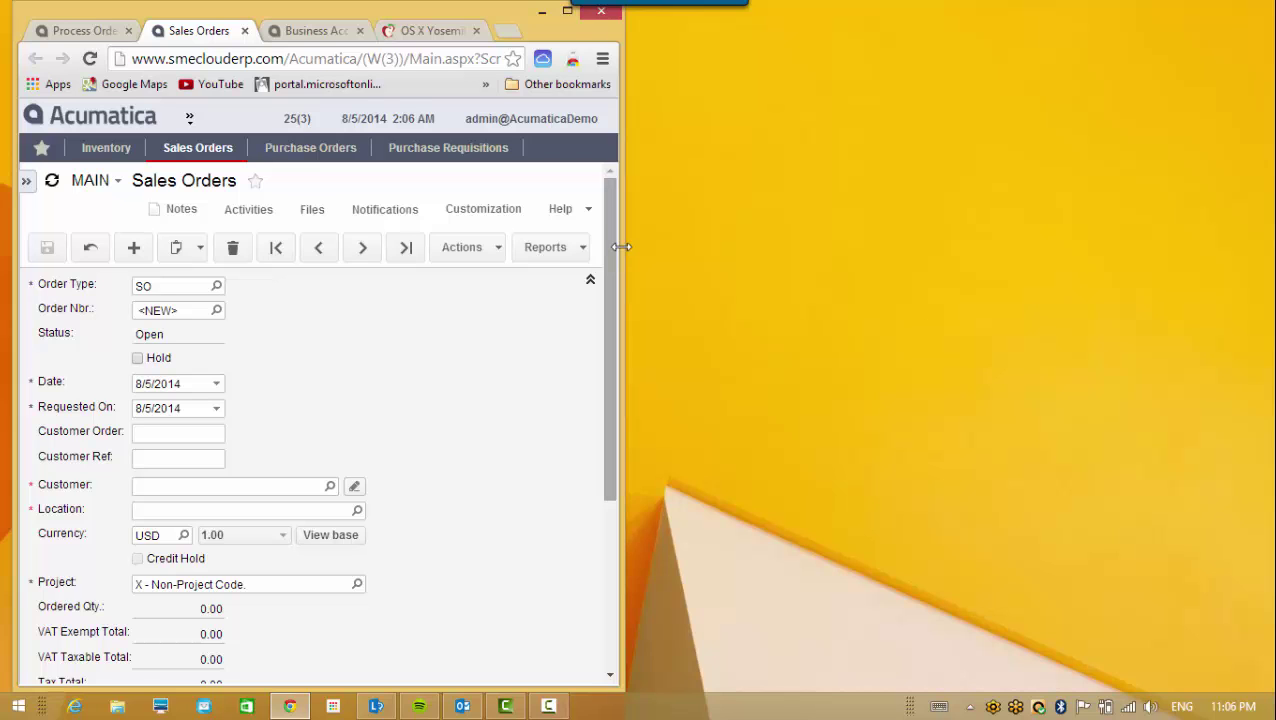
drag(621, 247, 537, 241)
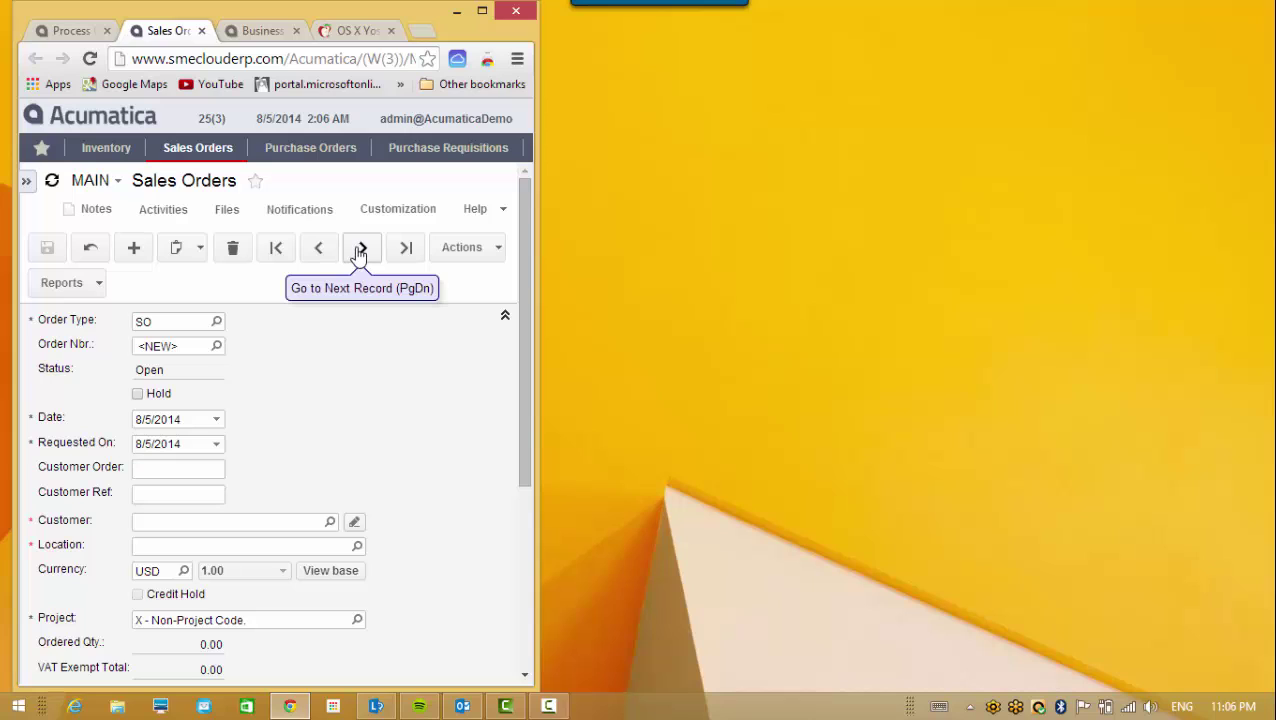
Check how the Sales Orders form adapts to an even narrower browser window, and return the window to full size
click(359, 250)
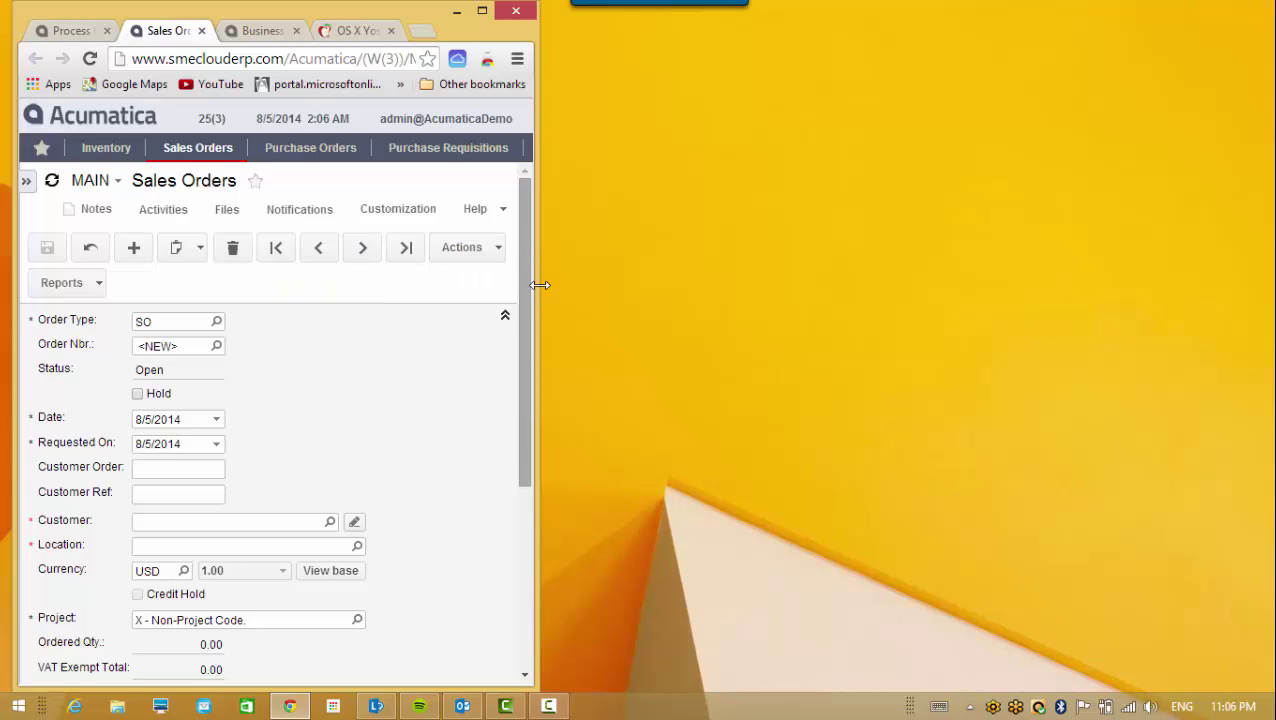
drag(537, 282, 378, 280)
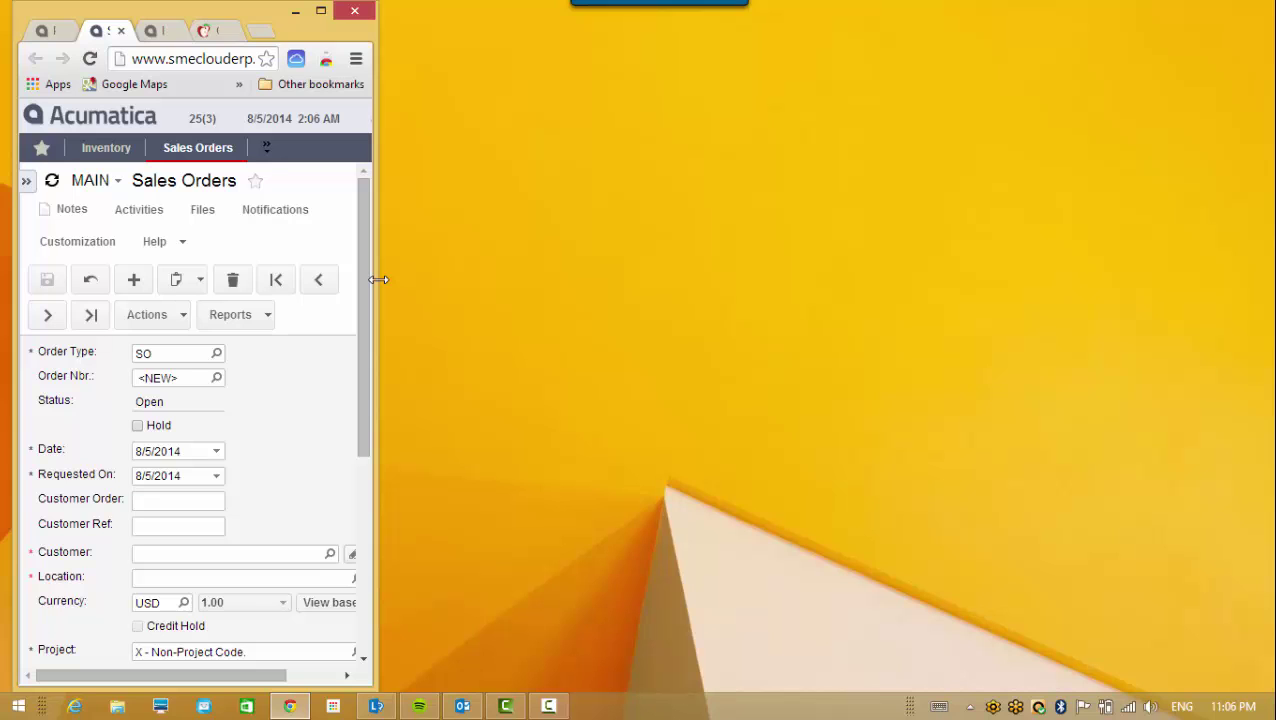
drag(378, 279, 574, 300)
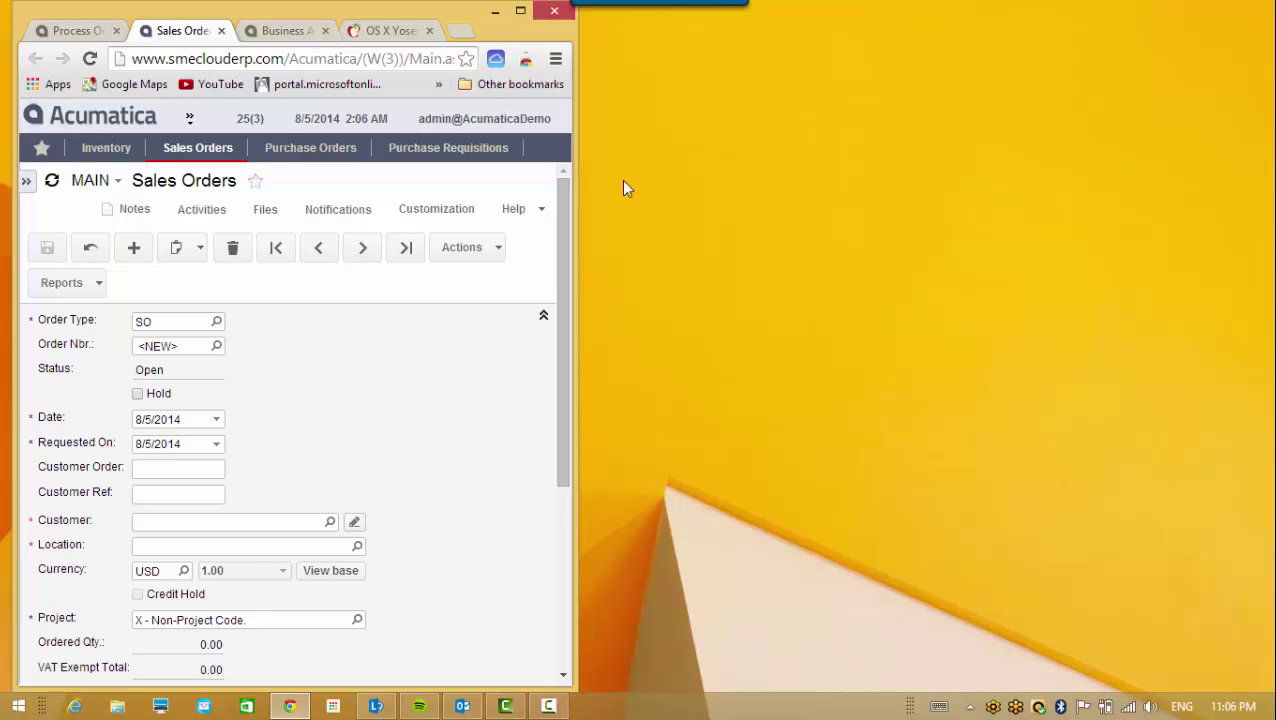
click(522, 12)
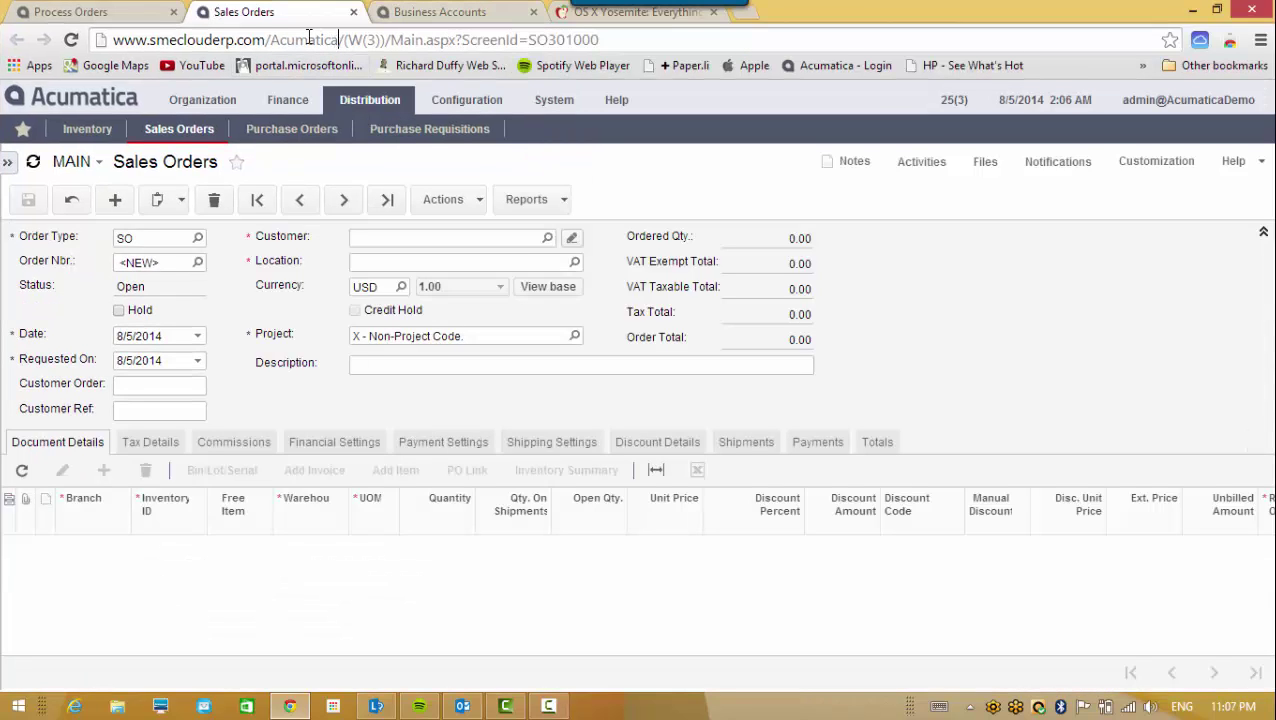
drag(340, 40, 100, 19)
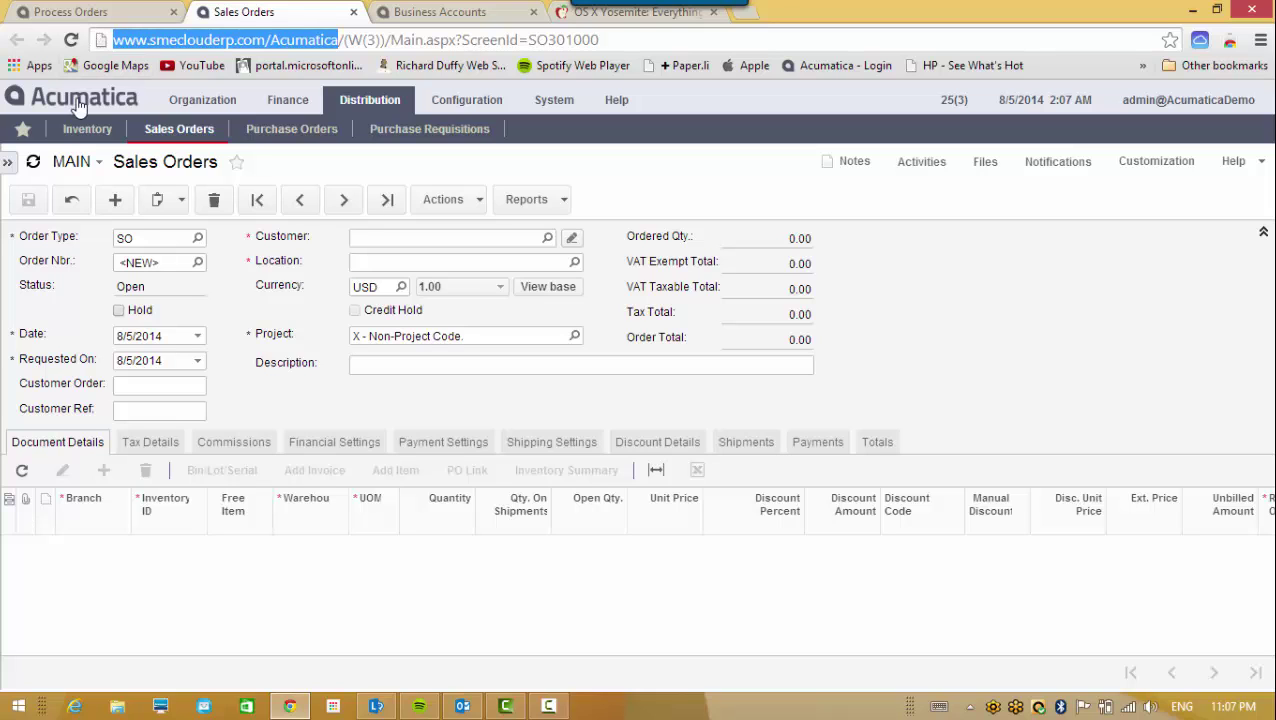
click(11, 170)
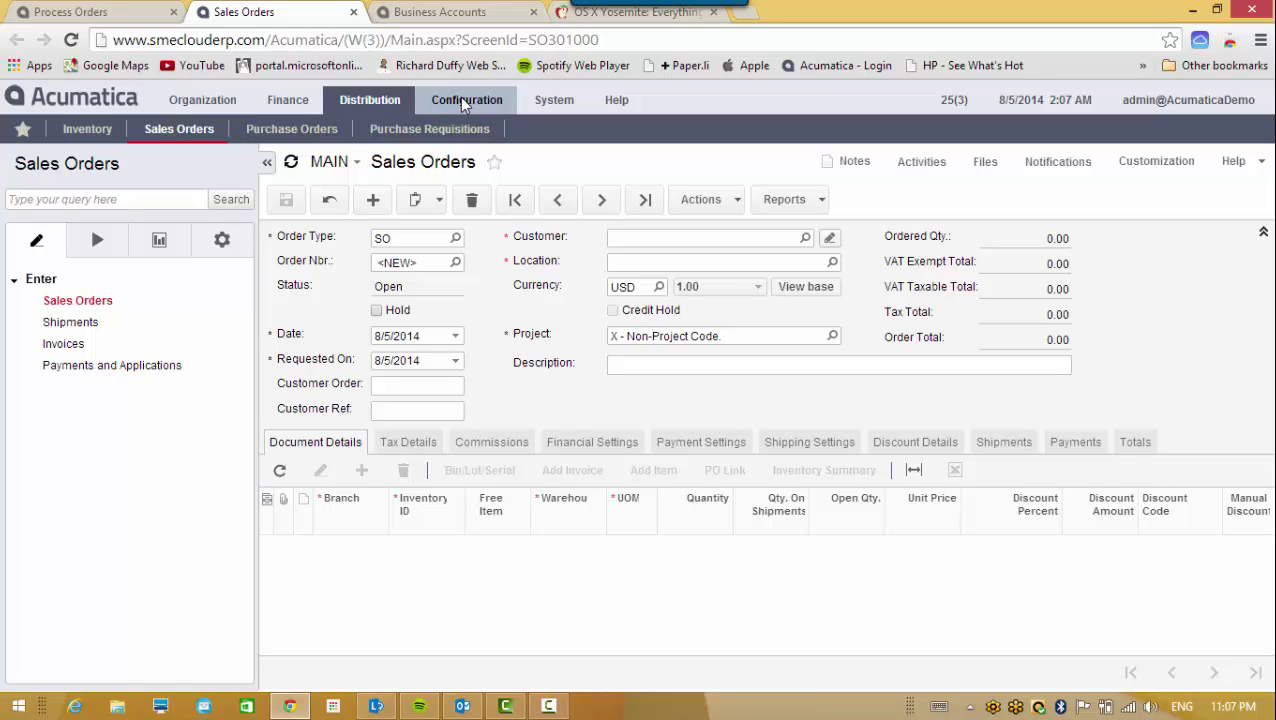
Open the Overview article of the Dashboards topic in the Getting Started help
click(619, 103)
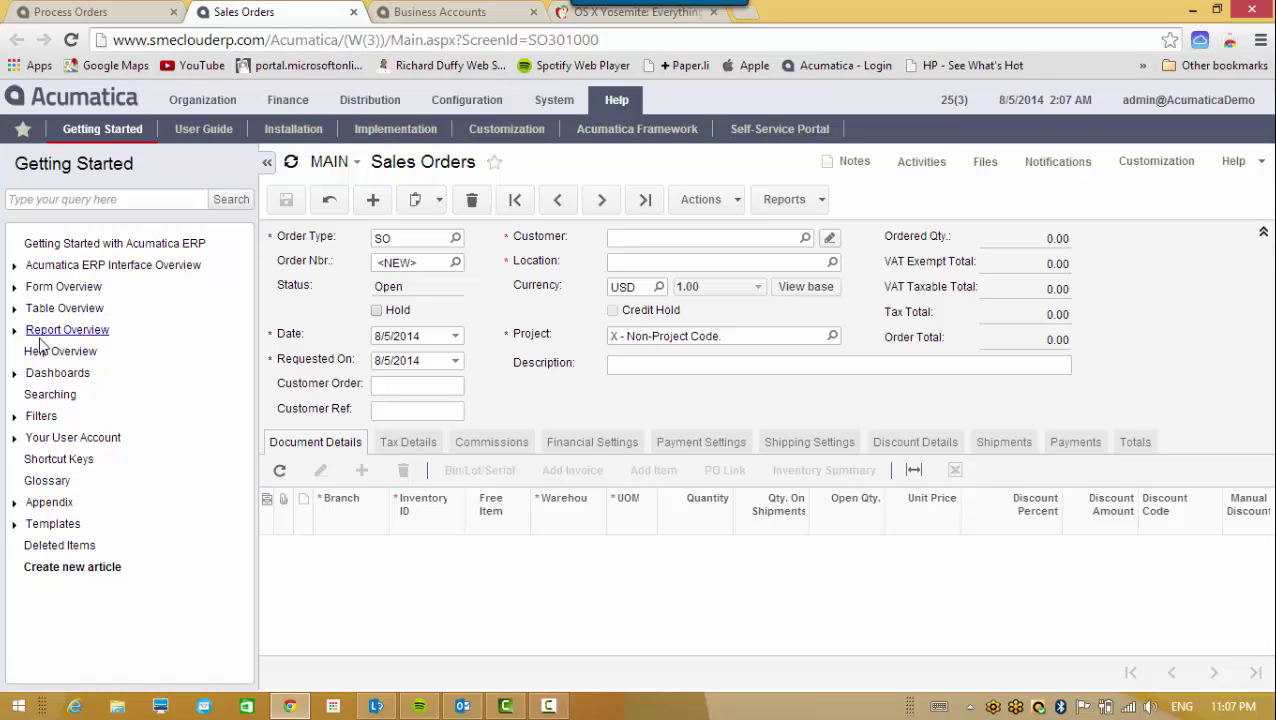
click(45, 376)
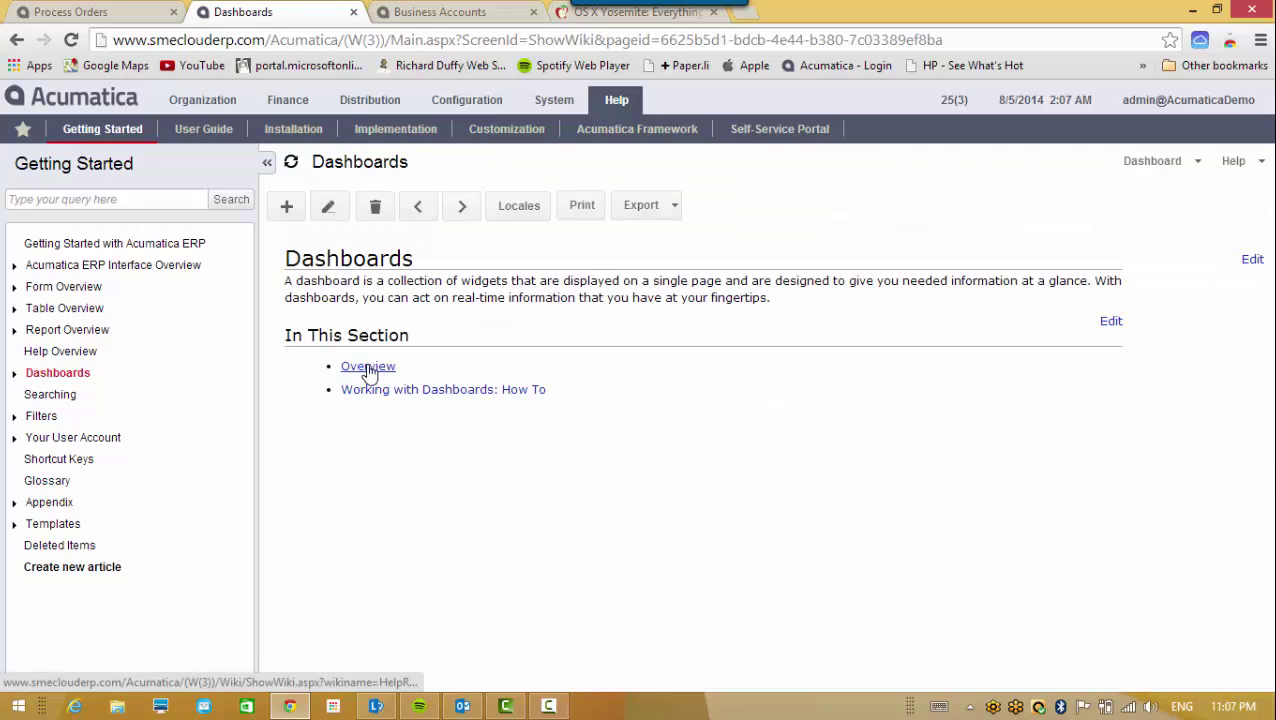
click(368, 368)
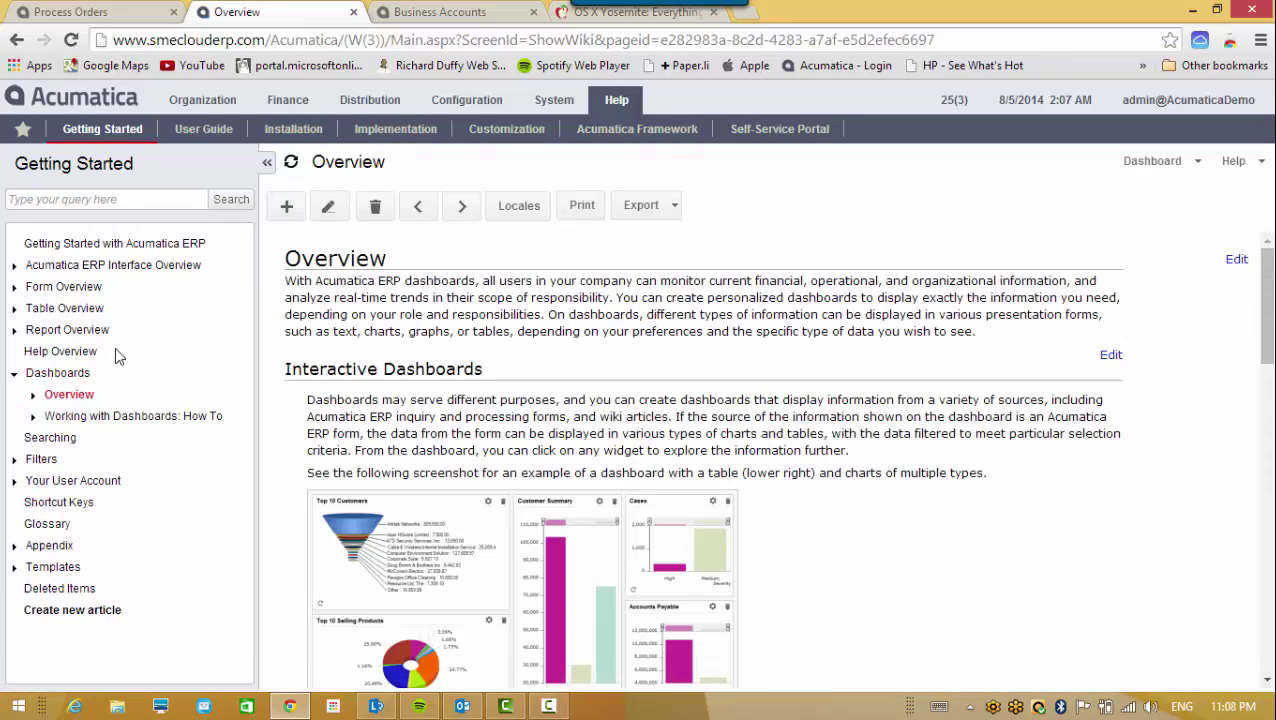
Look through the help contents of the User Guide, Installation, Implementation, Customization and Acumatica Framework sections
click(207, 126)
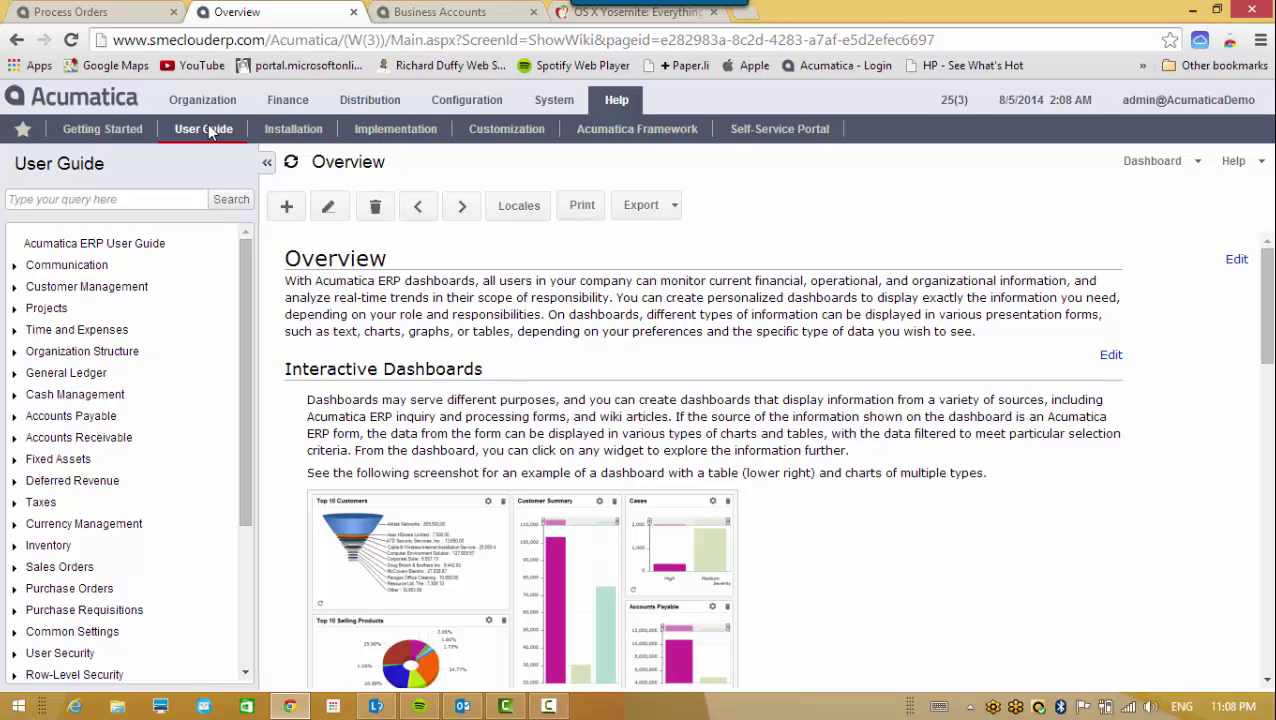
click(282, 132)
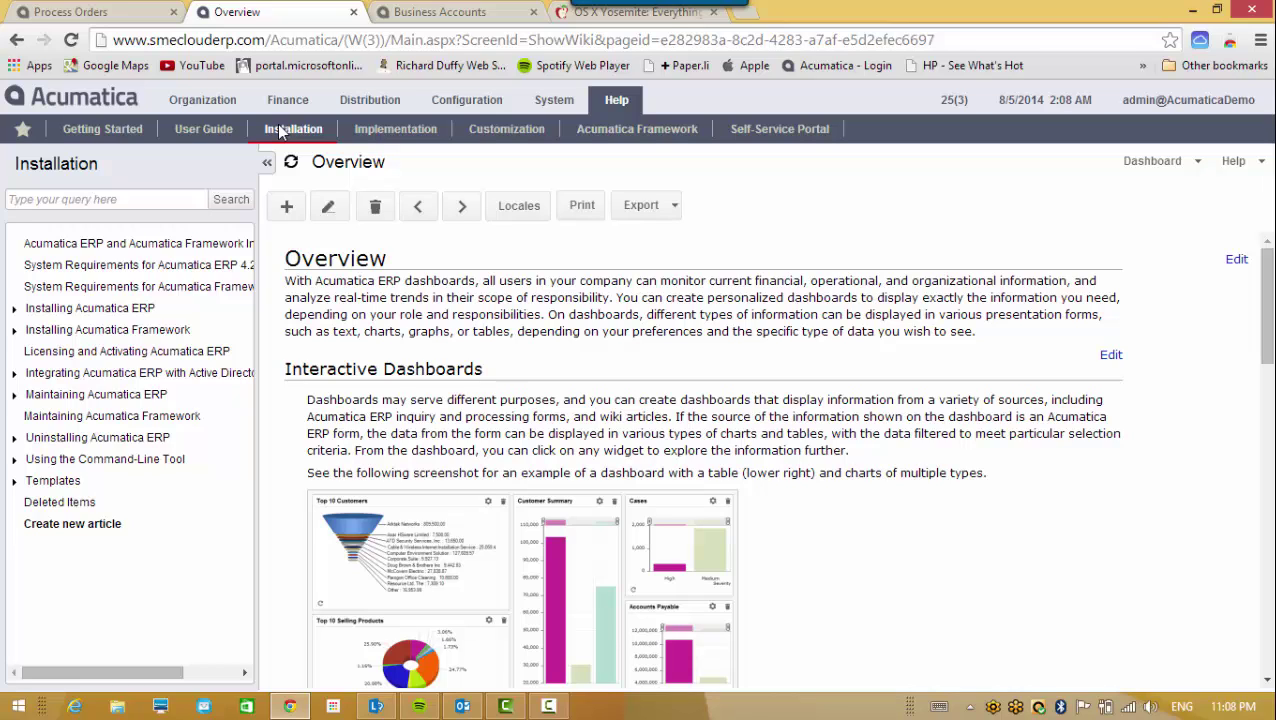
click(396, 131)
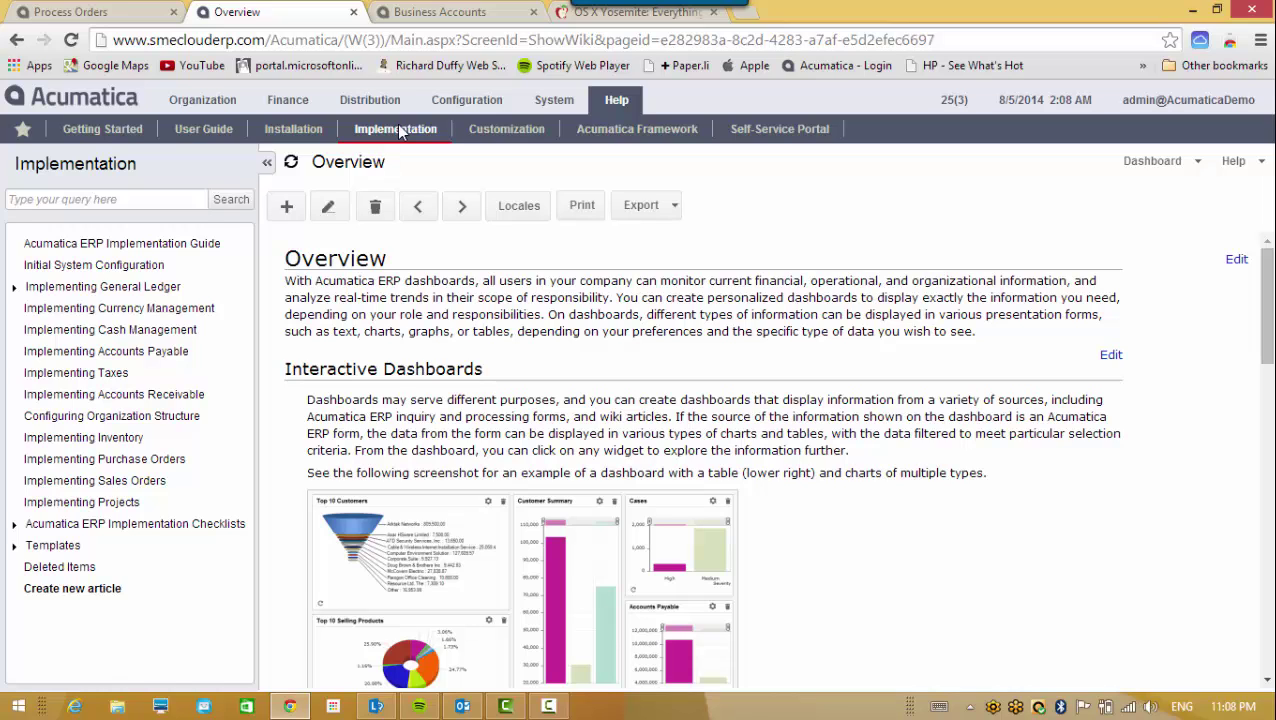
click(516, 130)
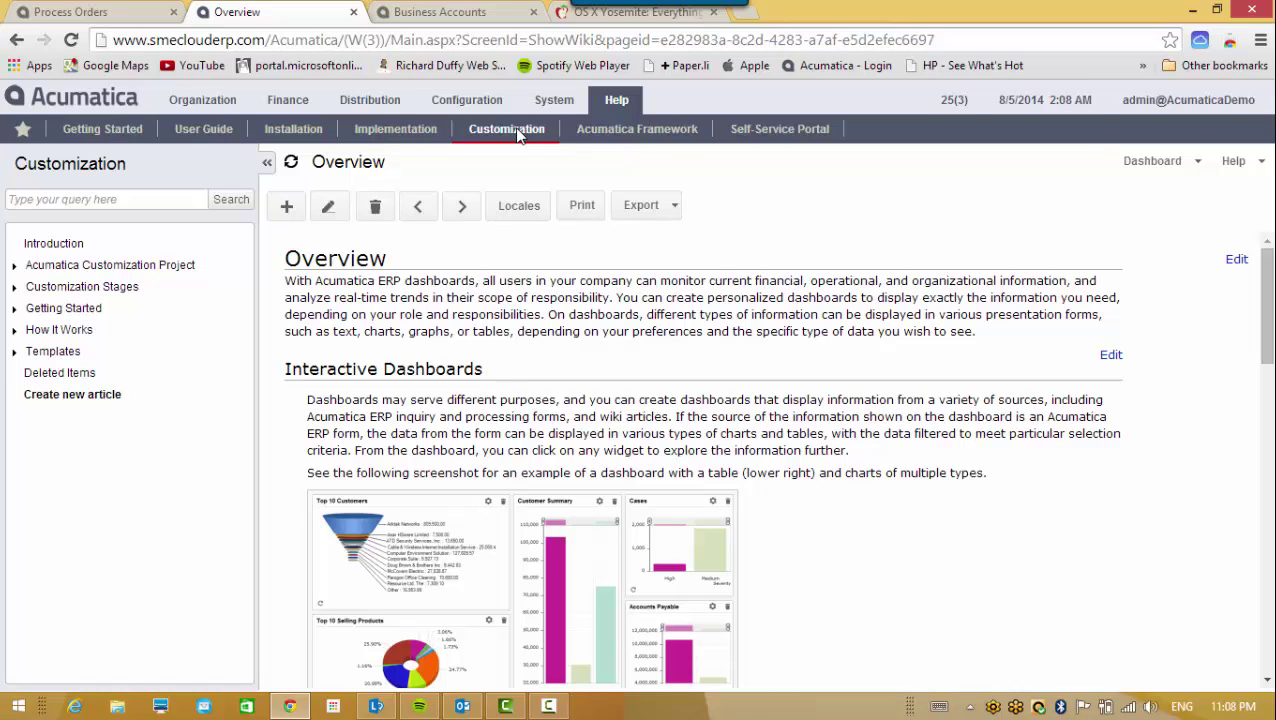
click(620, 132)
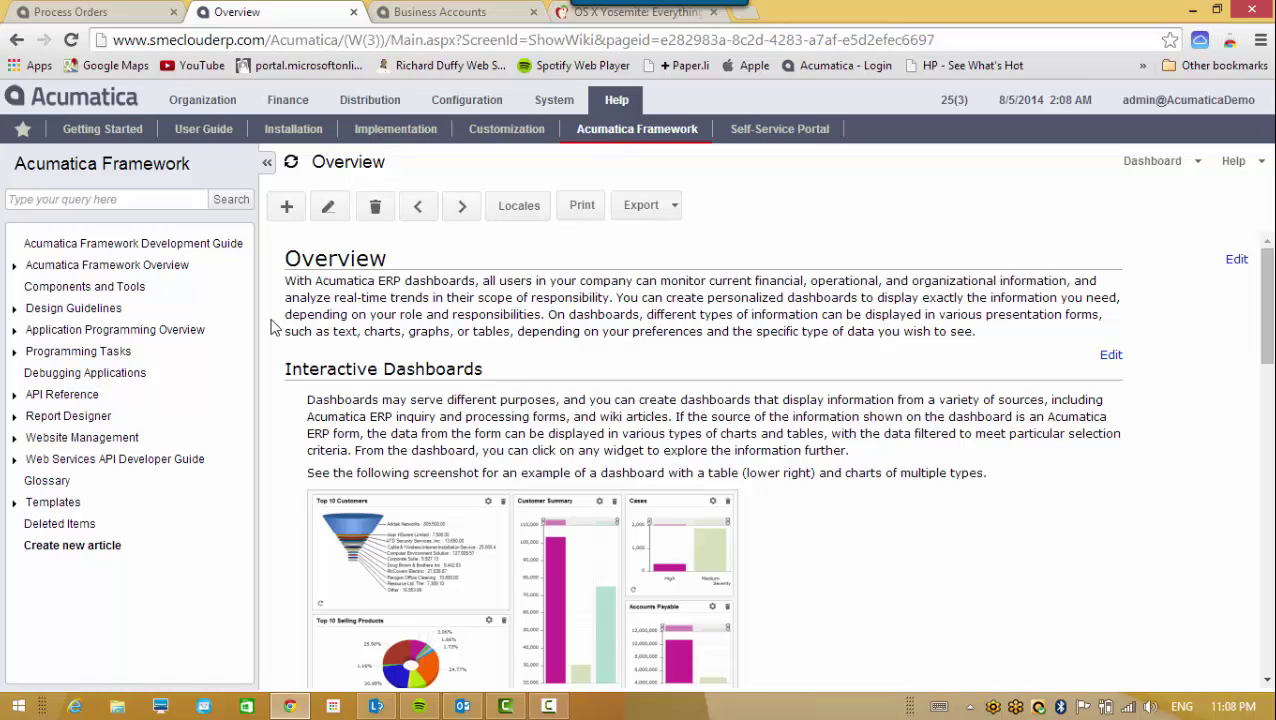
Open the PXCache<Table> Class article under Core Classes in the Acumatica Framework API Reference
click(36, 403)
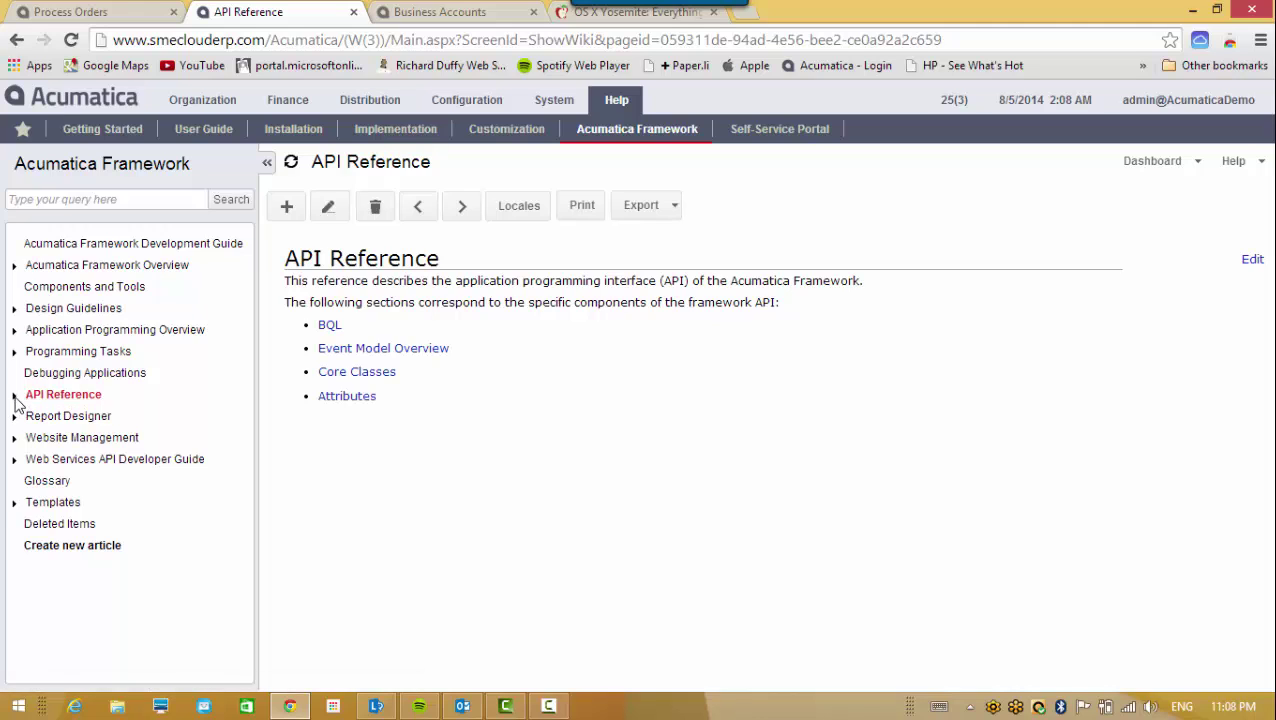
click(14, 398)
click(34, 459)
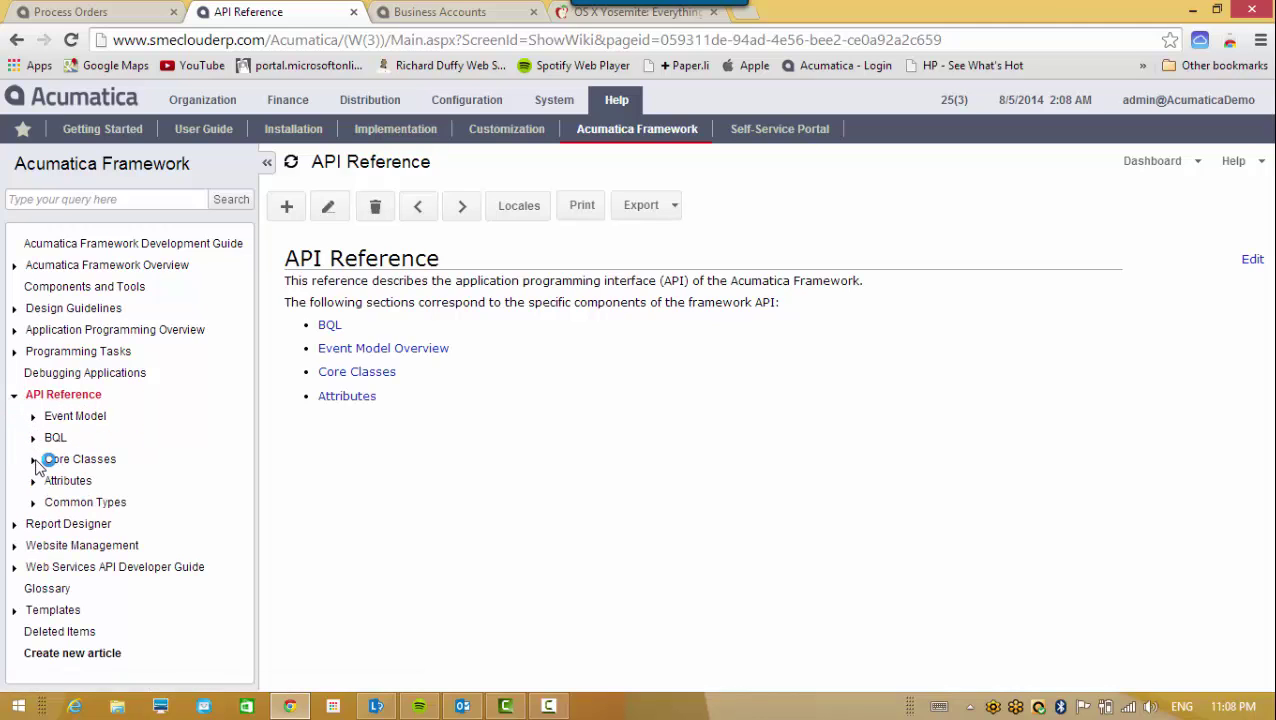
click(98, 482)
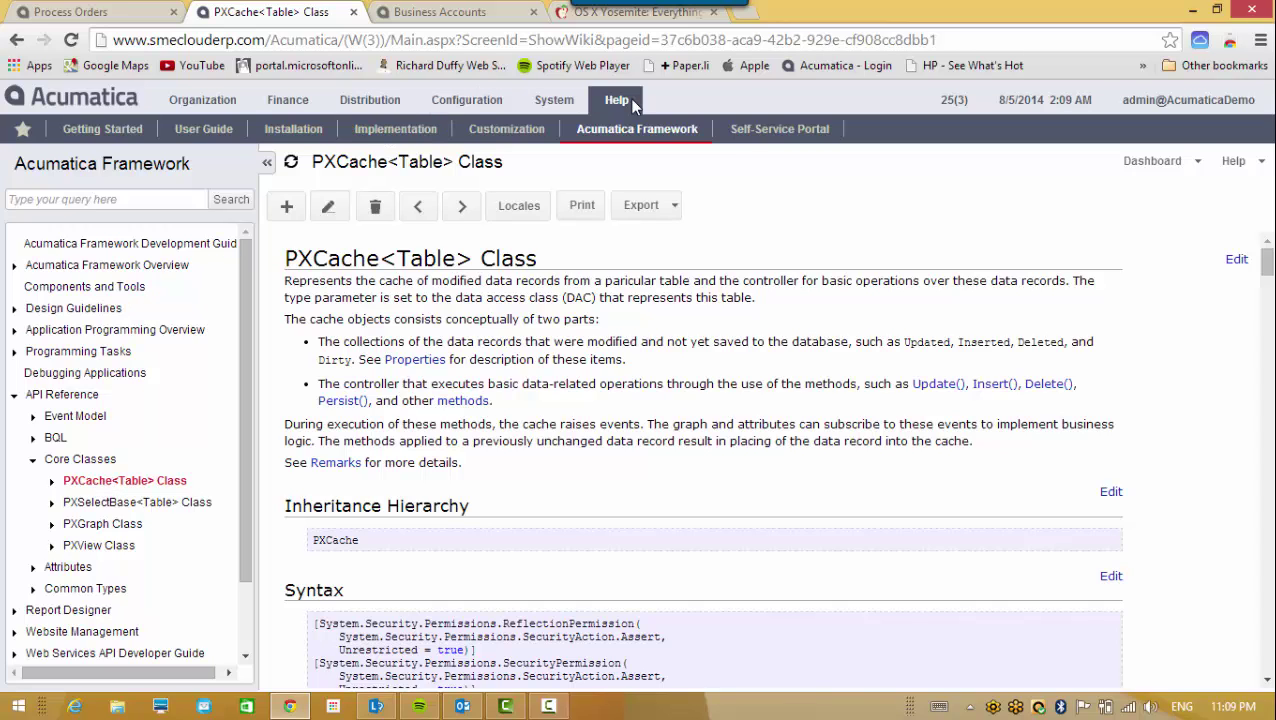
Open the system customization Source Code form and view the business logic of the graph PX.Objects.AP.APClosing
click(545, 104)
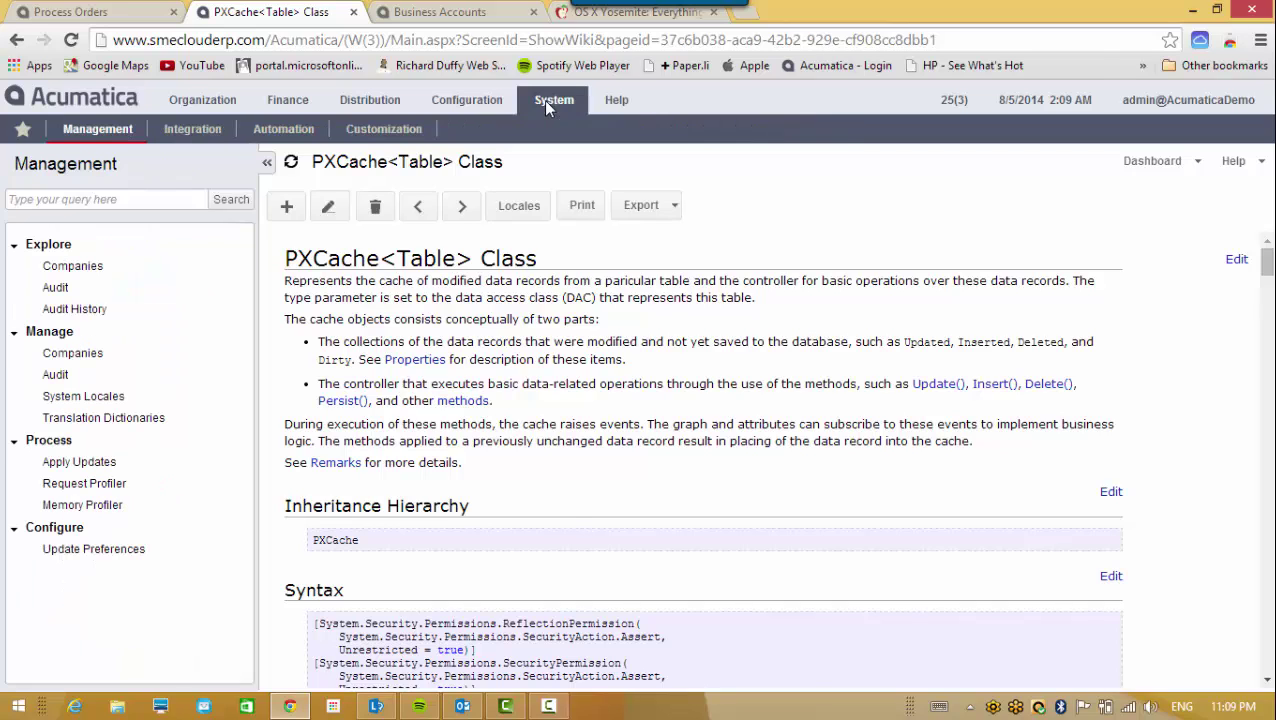
click(384, 129)
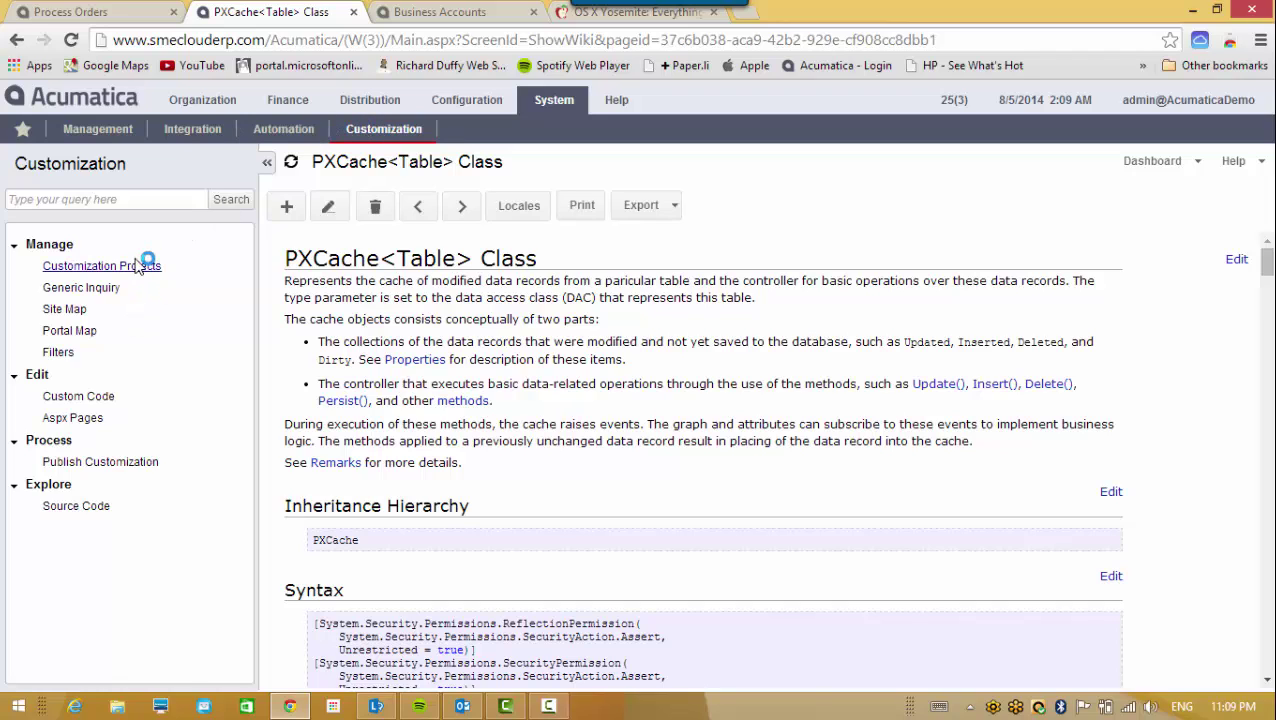
click(83, 508)
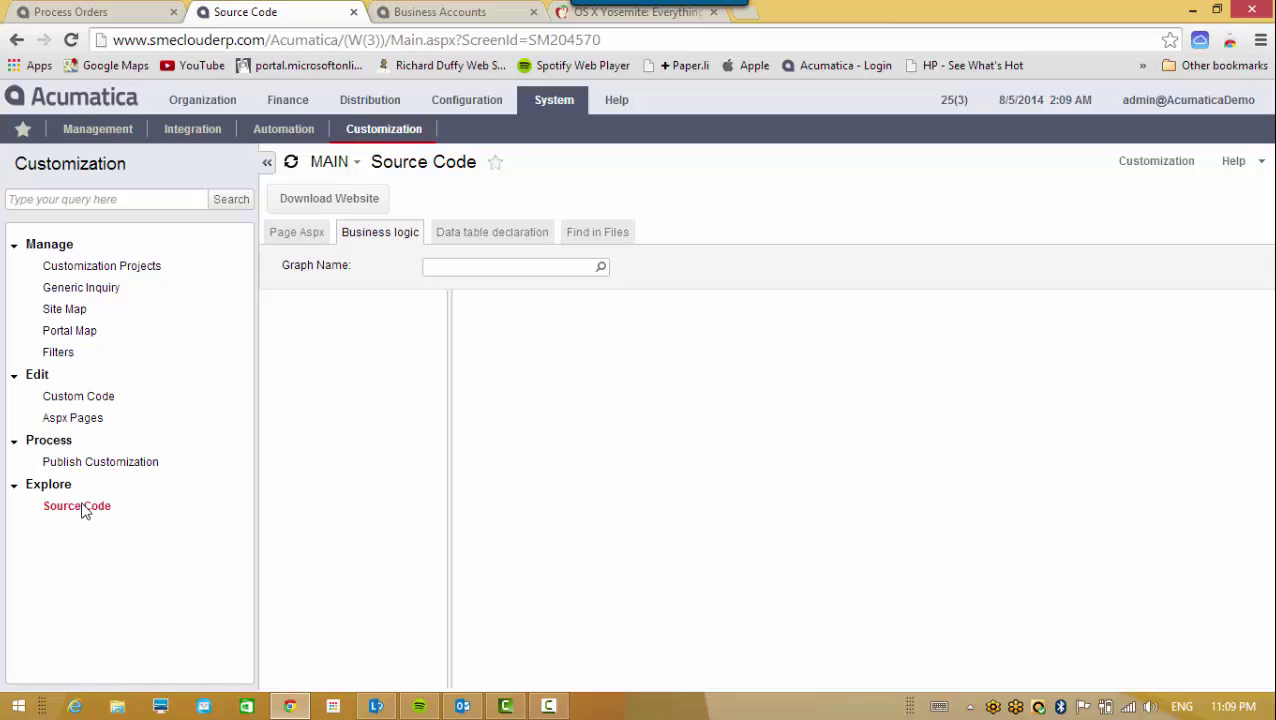
click(601, 268)
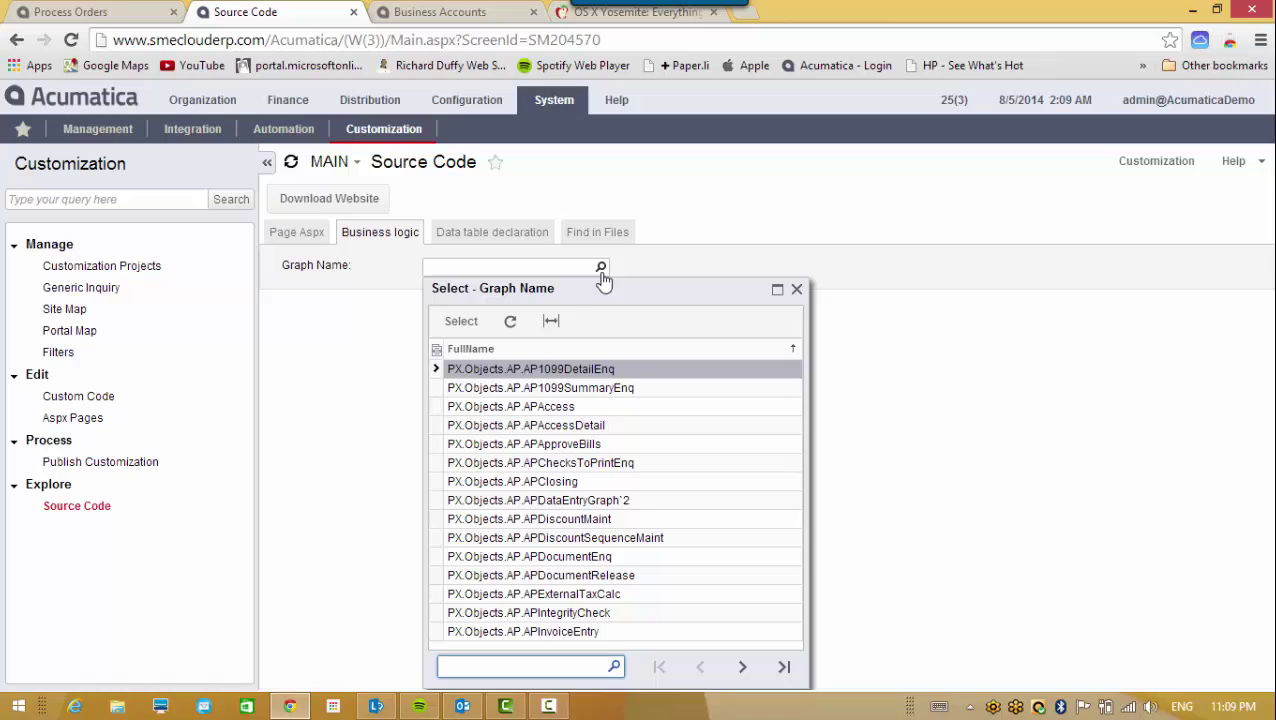
click(549, 479)
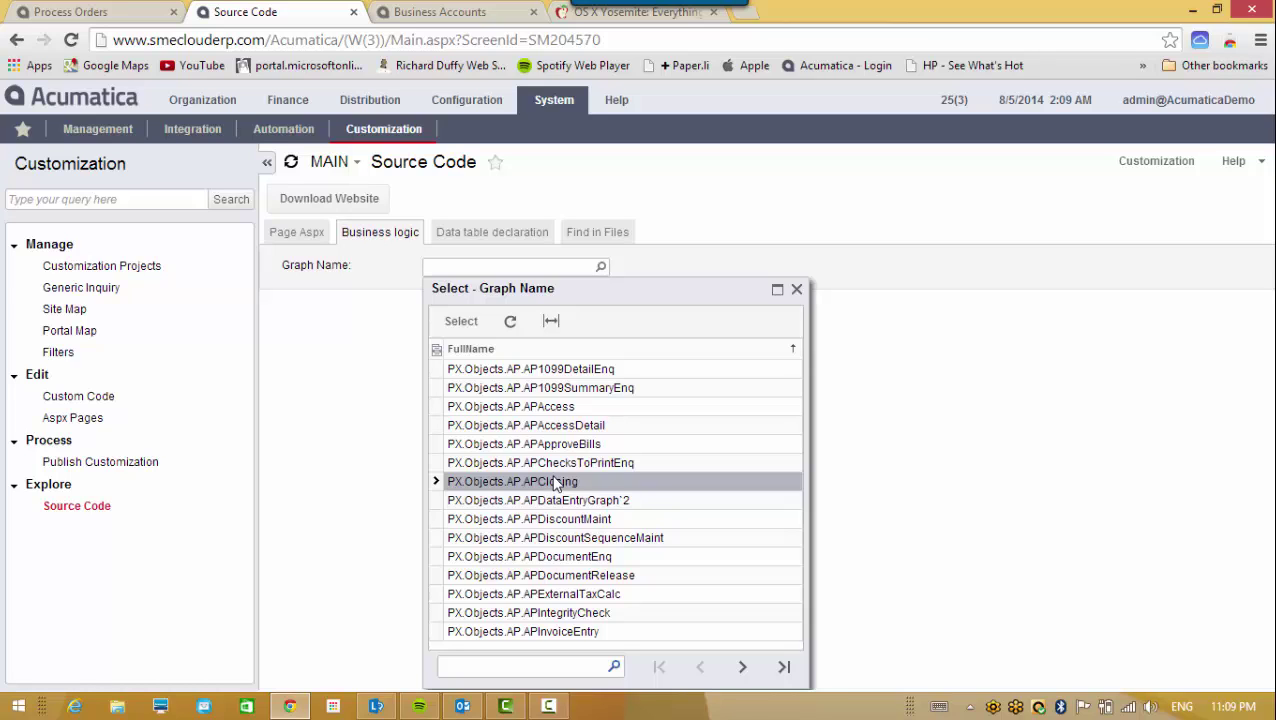
double_click(555, 482)
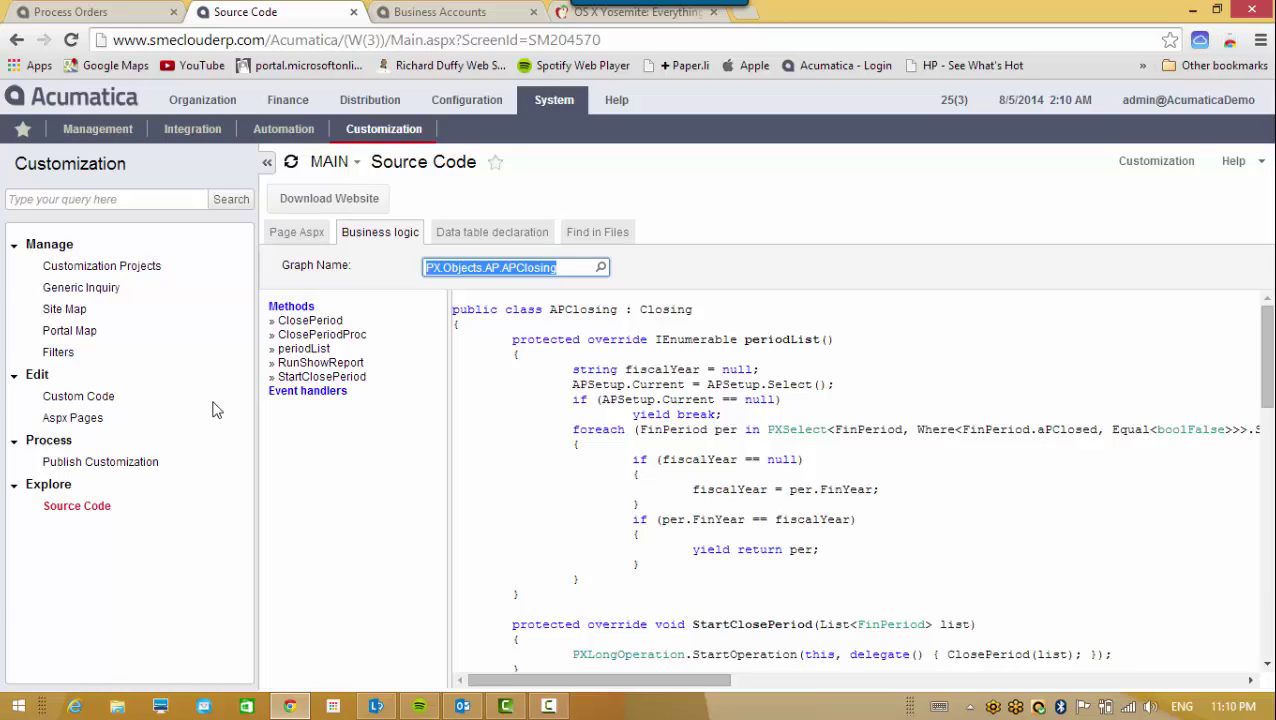
Look at the Aspx Pages customization form, and return to the Sales Orders entry form under Distribution
click(72, 418)
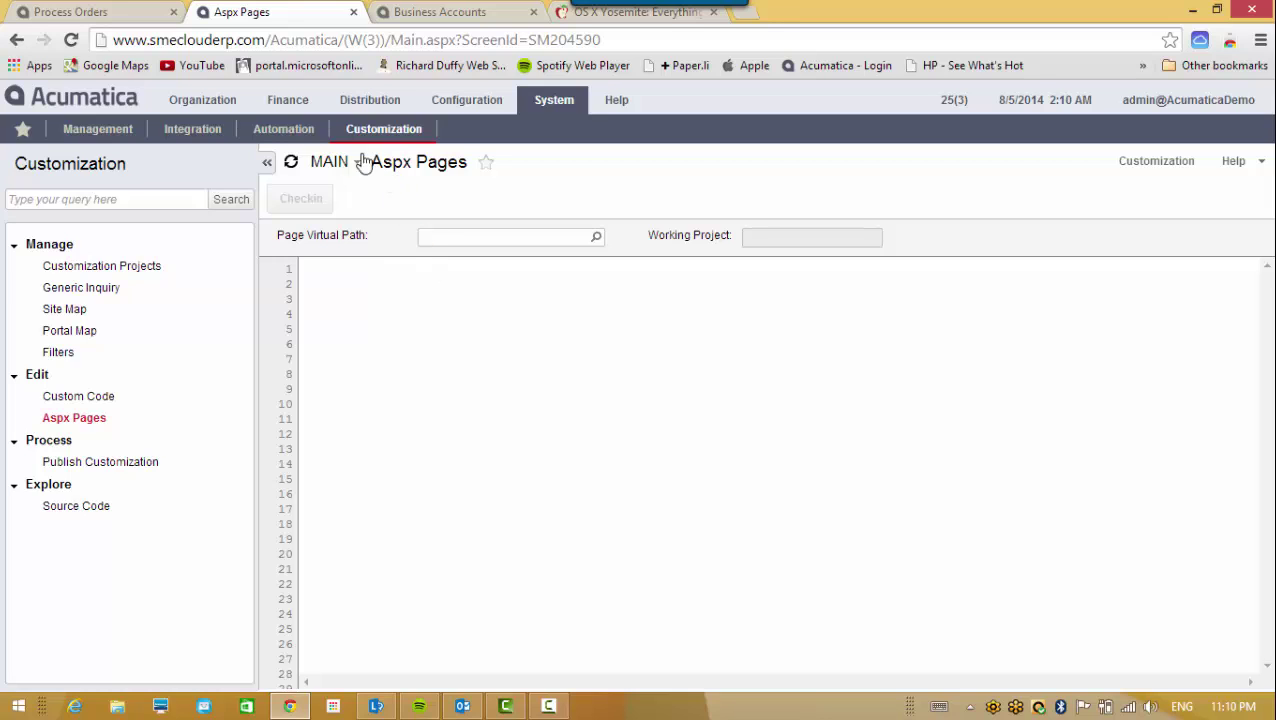
click(368, 101)
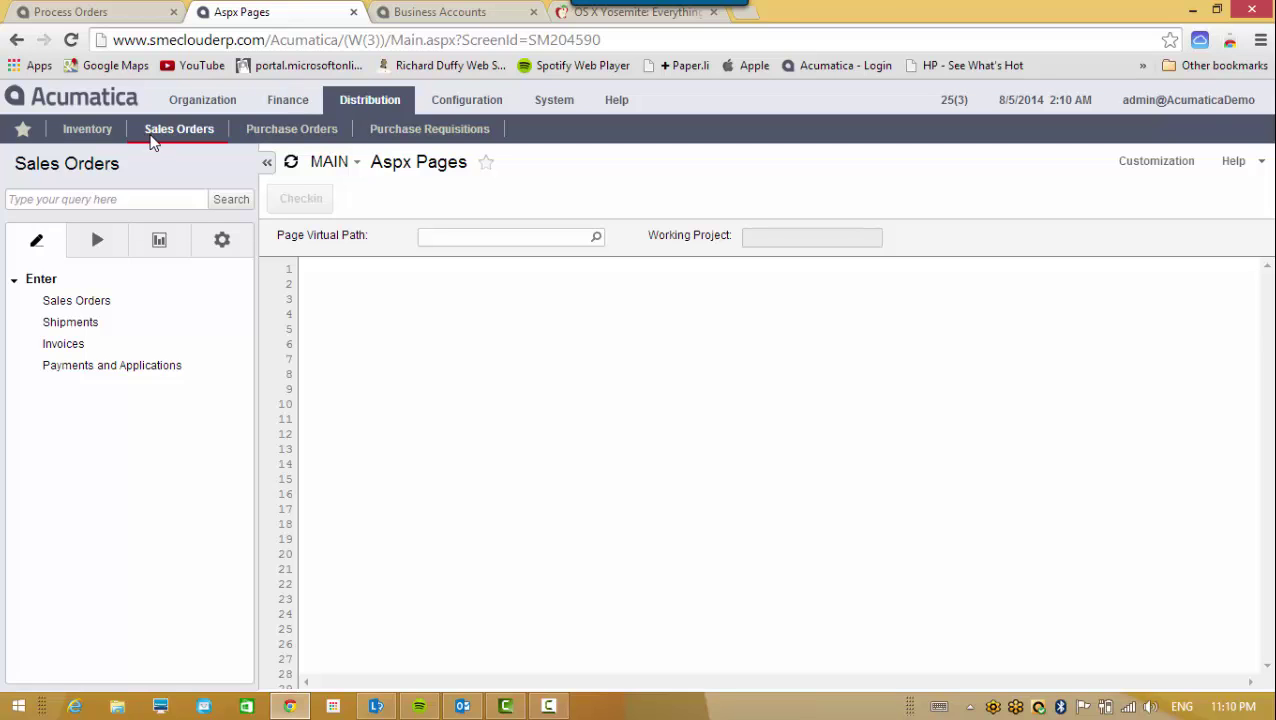
click(79, 303)
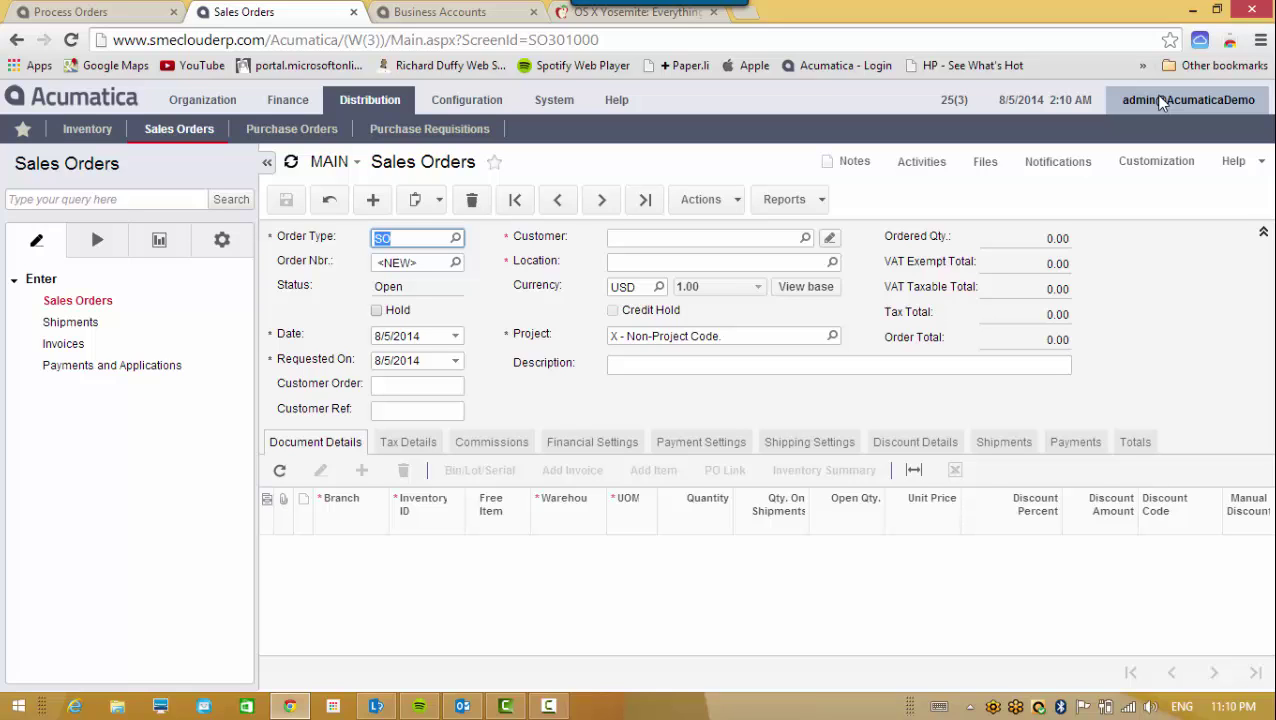
View the Sales Orders form's page code in the Aspx Editor, widening its window to read it, and close it
click(1143, 170)
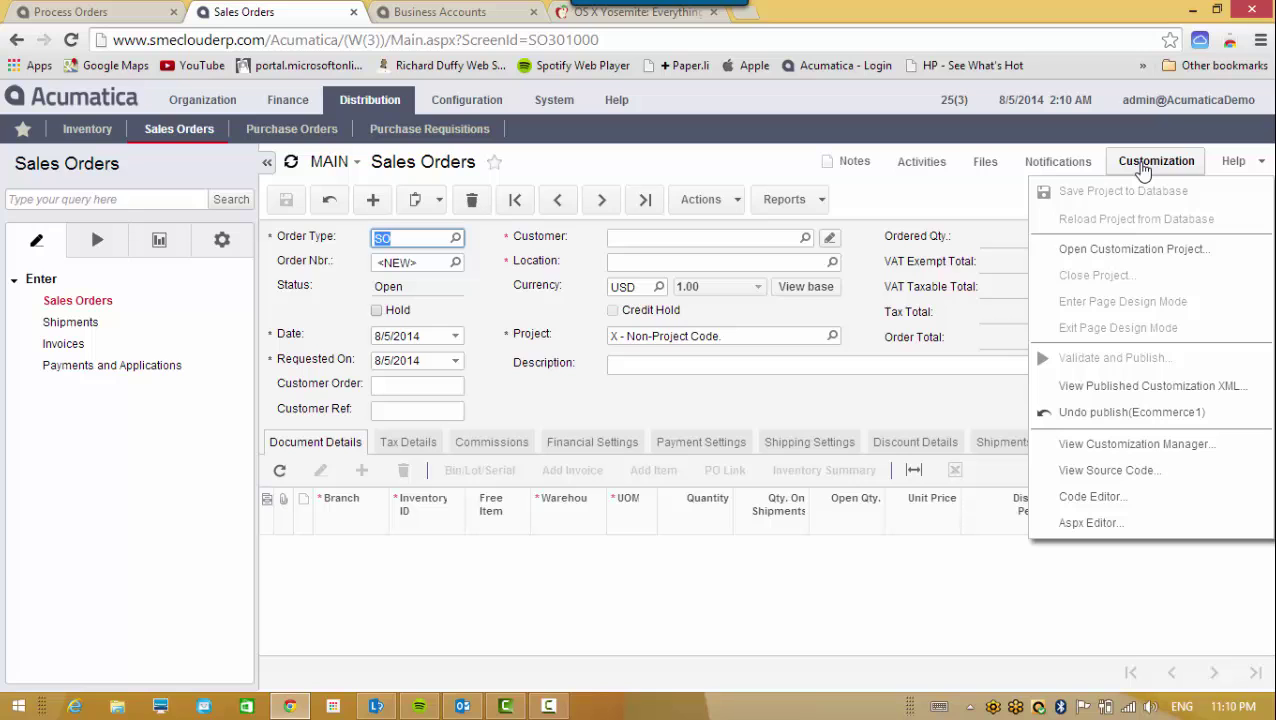
click(1096, 524)
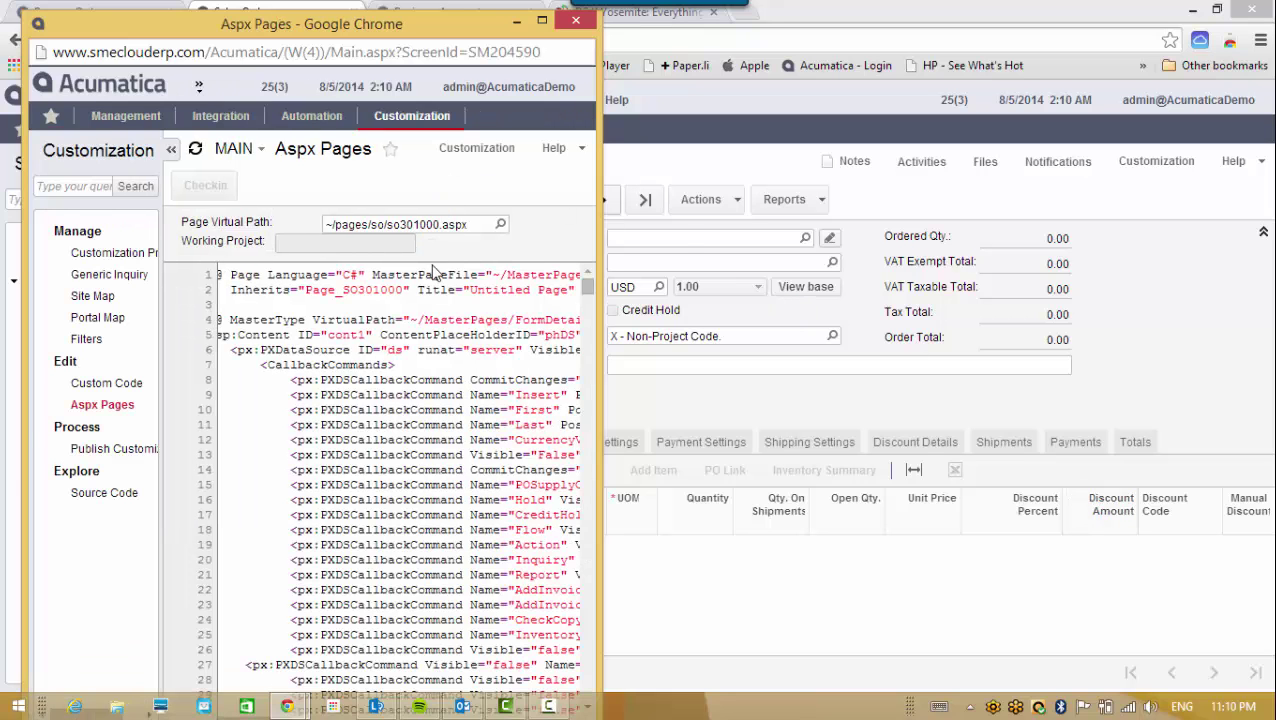
drag(601, 473, 1045, 394)
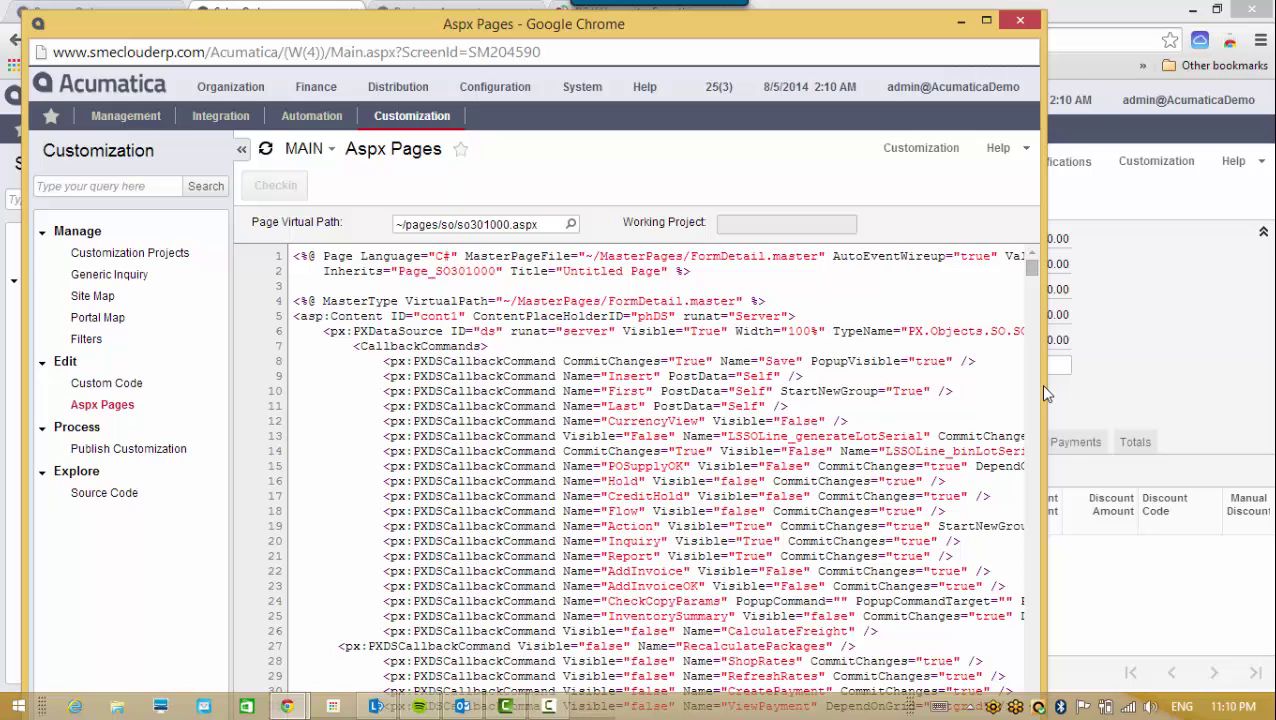
click(1020, 21)
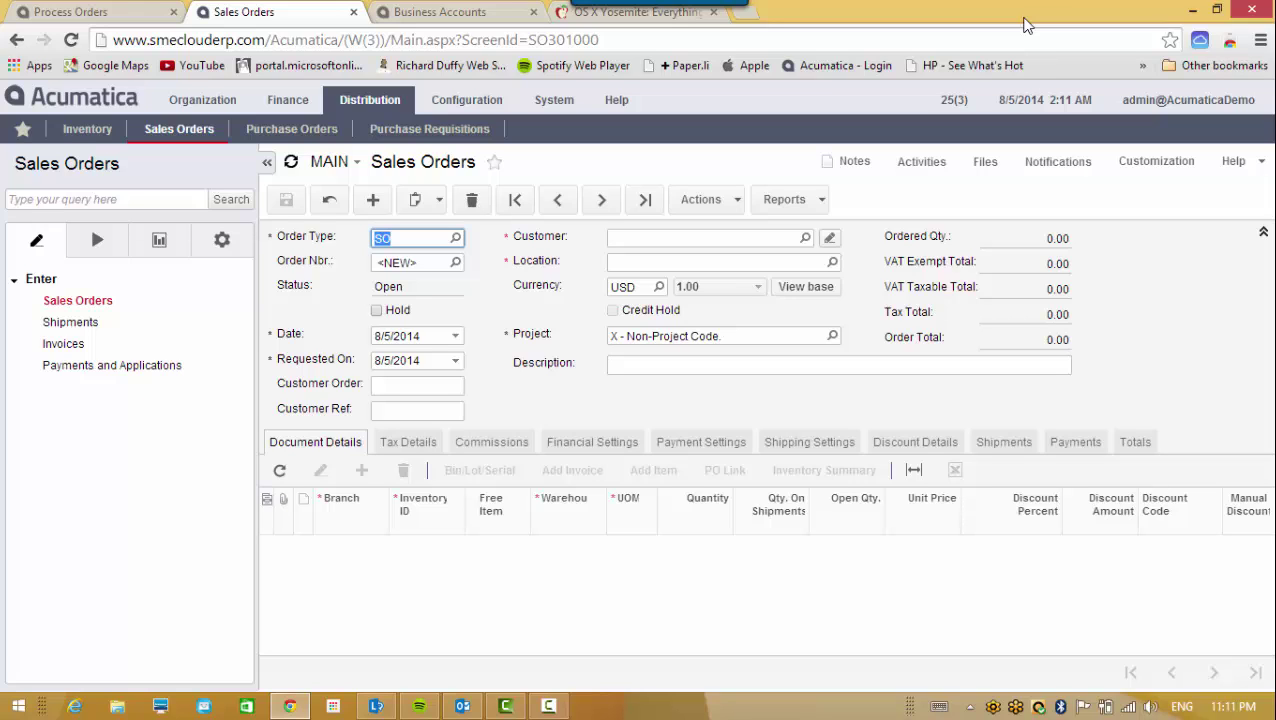
Open the Sales Orders and Quotes generic inquiry from the system customization forms and show its table relations
click(540, 101)
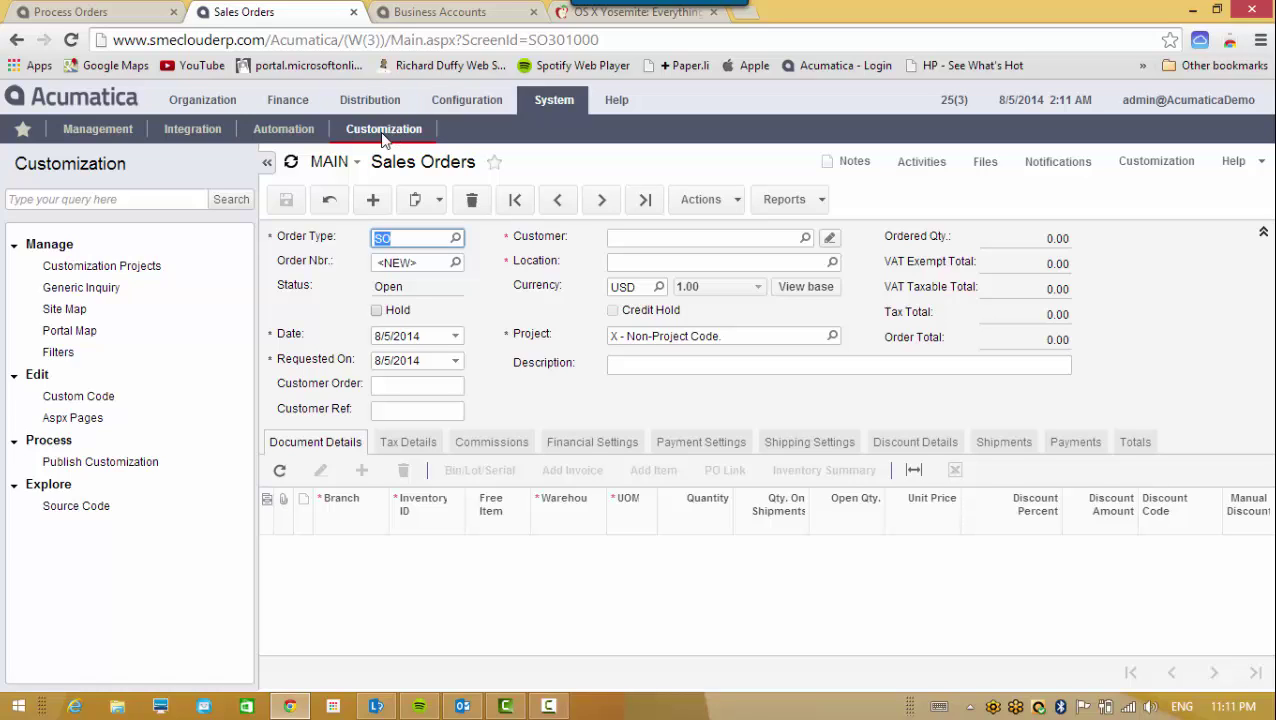
click(82, 288)
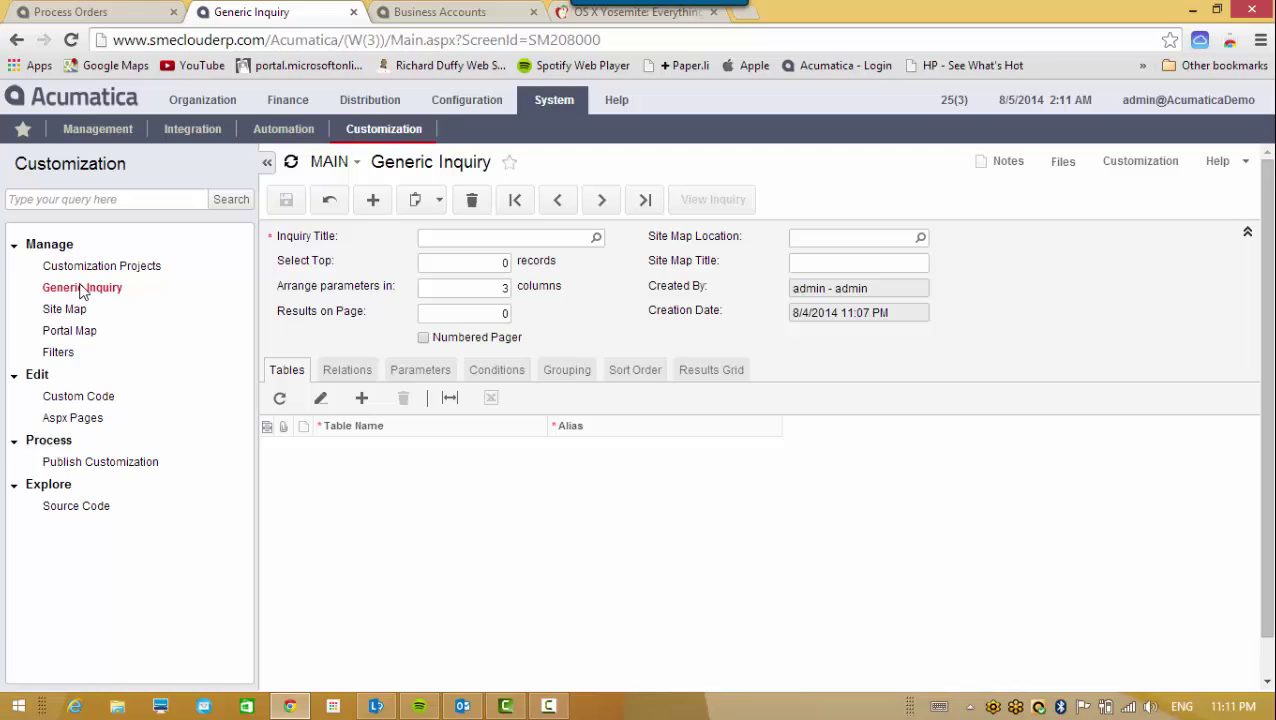
click(595, 240)
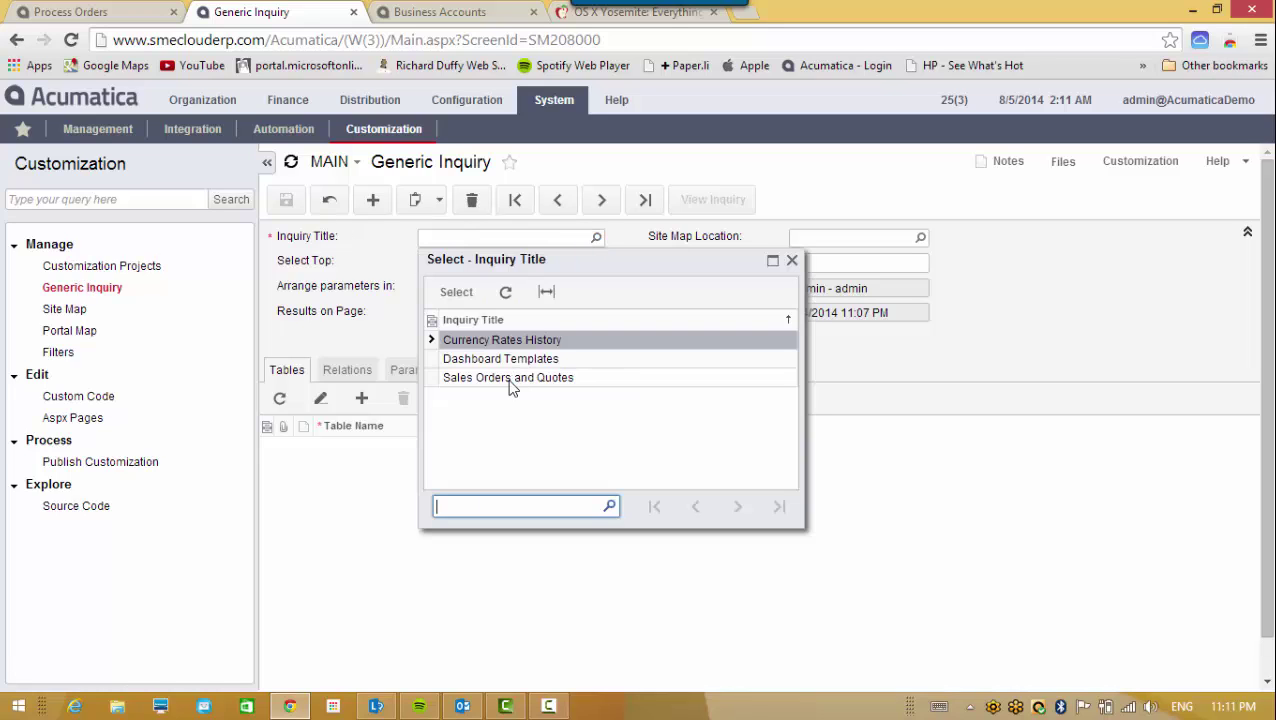
double_click(510, 378)
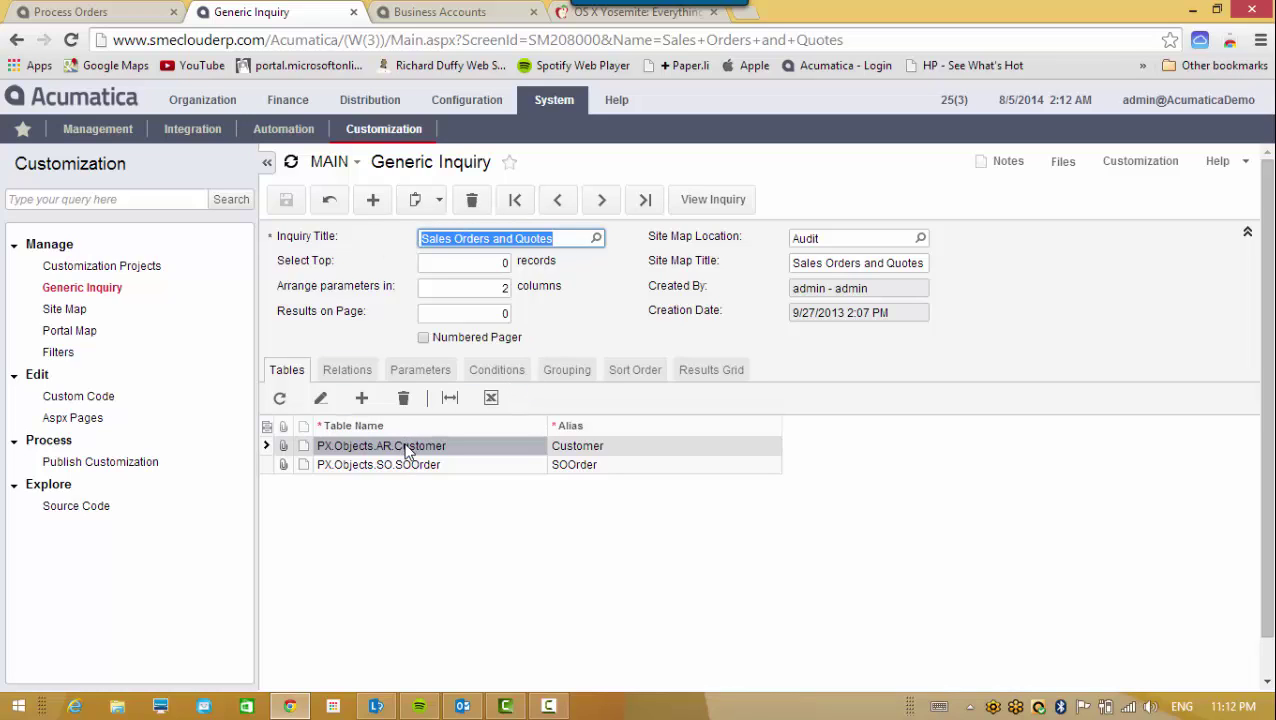
click(356, 372)
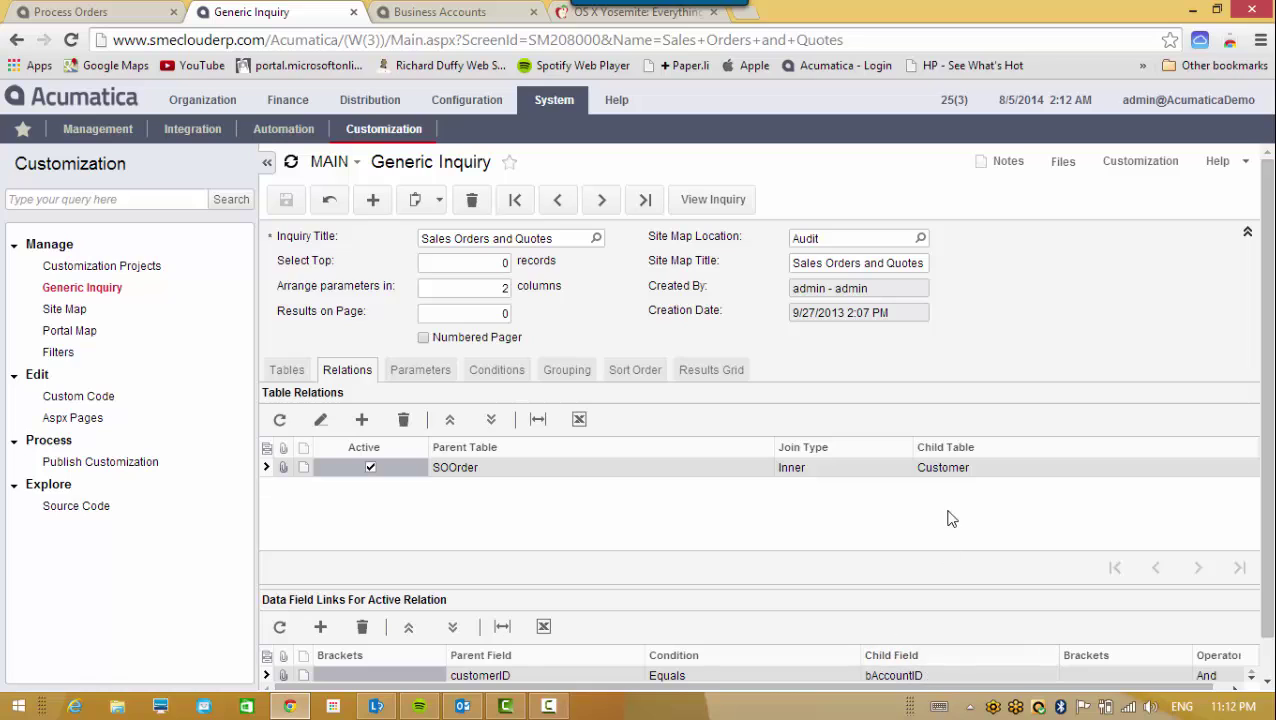
Review the Sales Orders and Quotes inquiry's parameters and the data fields defined for its results grid
click(422, 372)
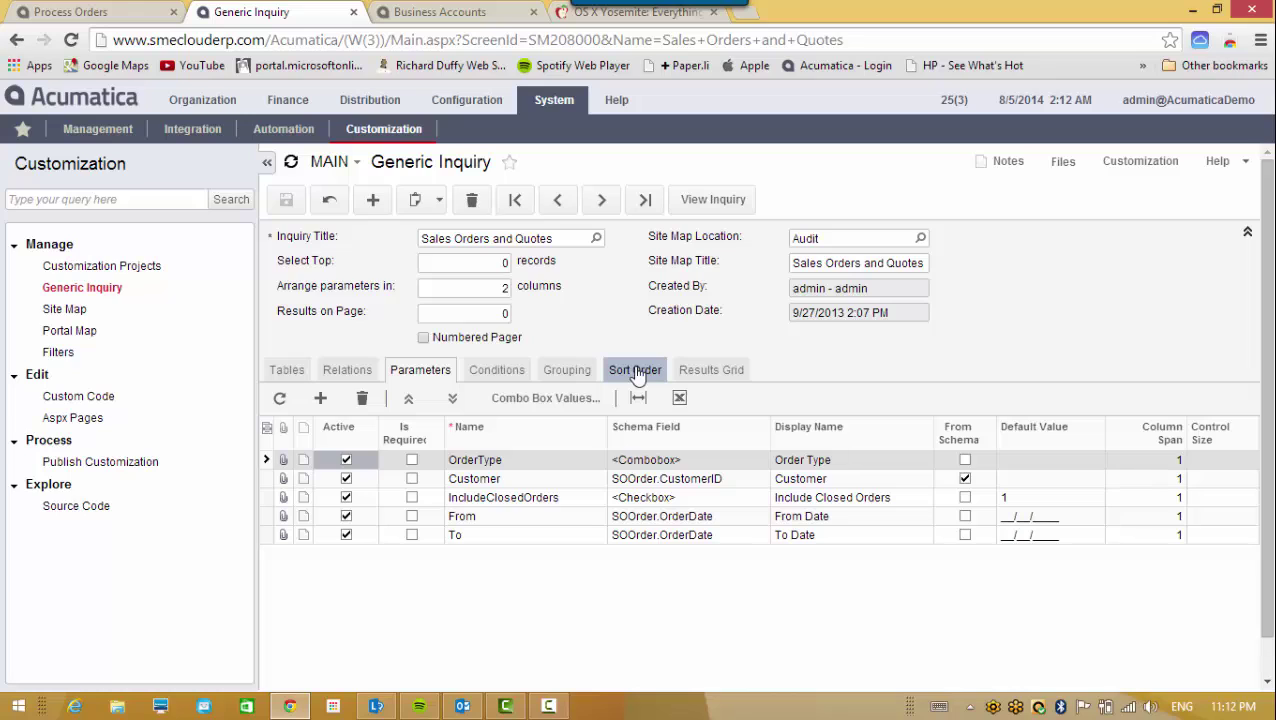
click(688, 372)
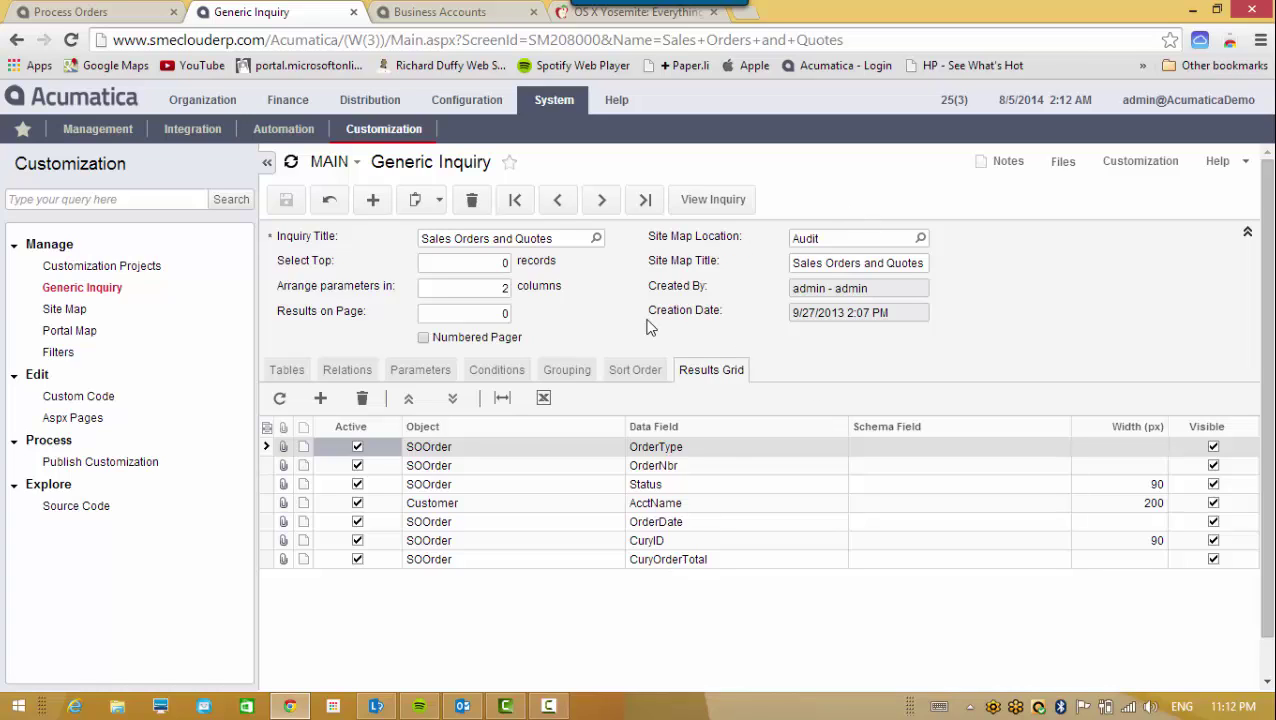
Set the inquiry's site map location to Work Area under Organization > Customer Management and save the inquiry
click(921, 239)
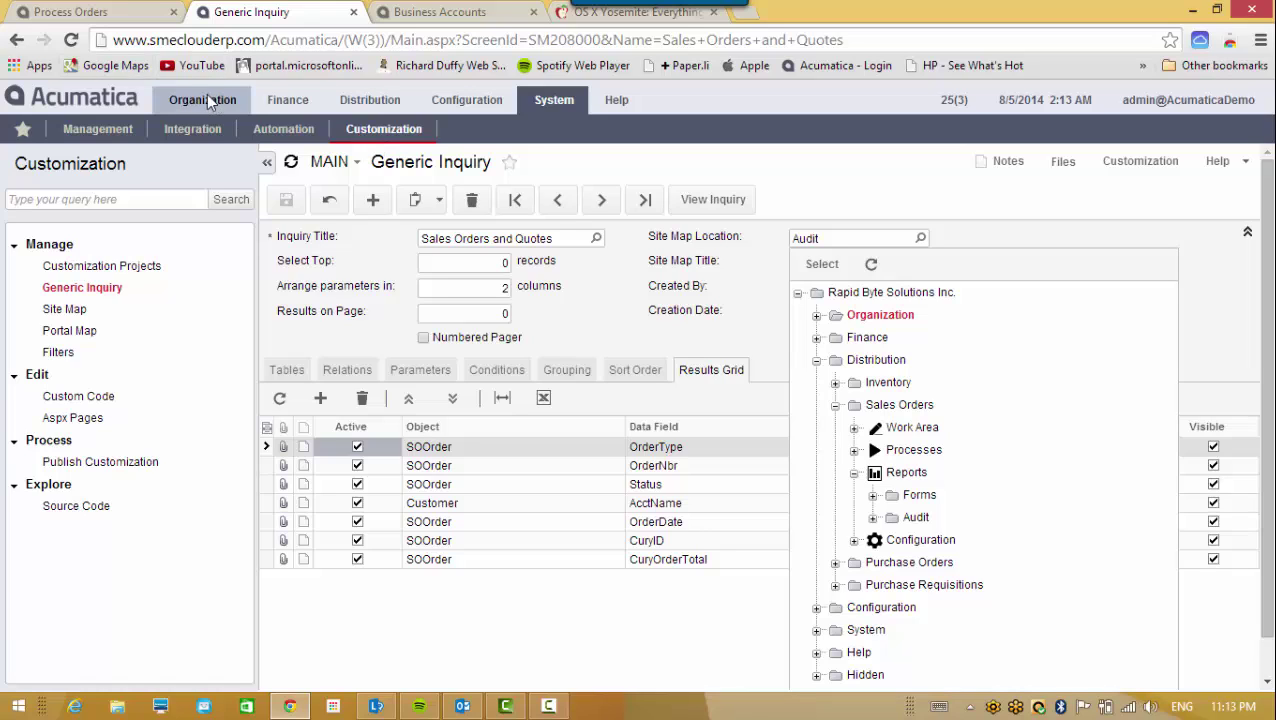
click(817, 316)
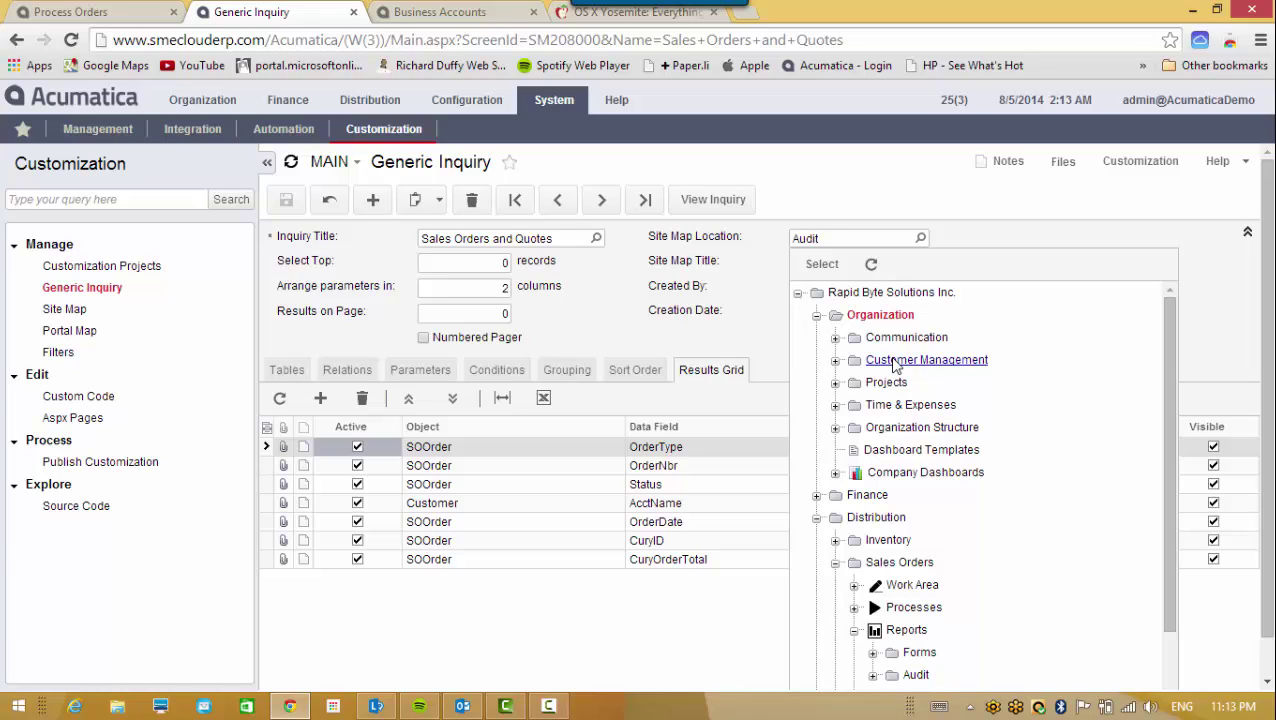
click(836, 361)
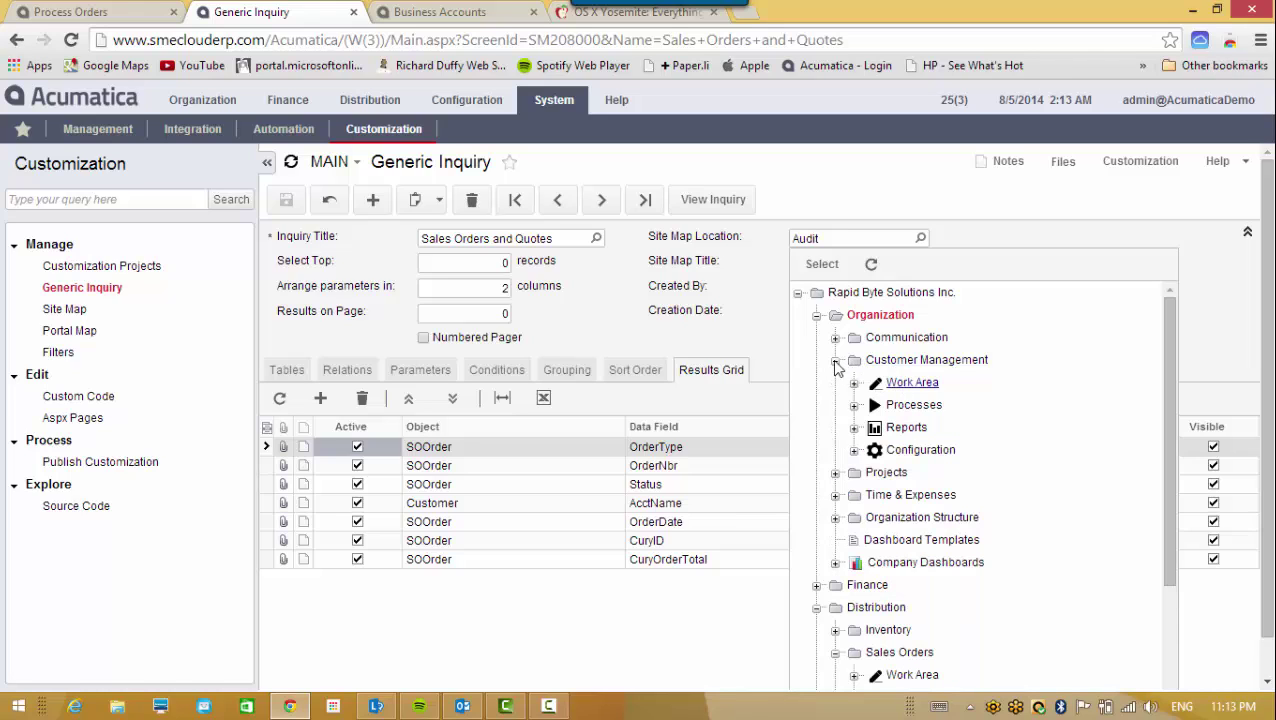
click(836, 362)
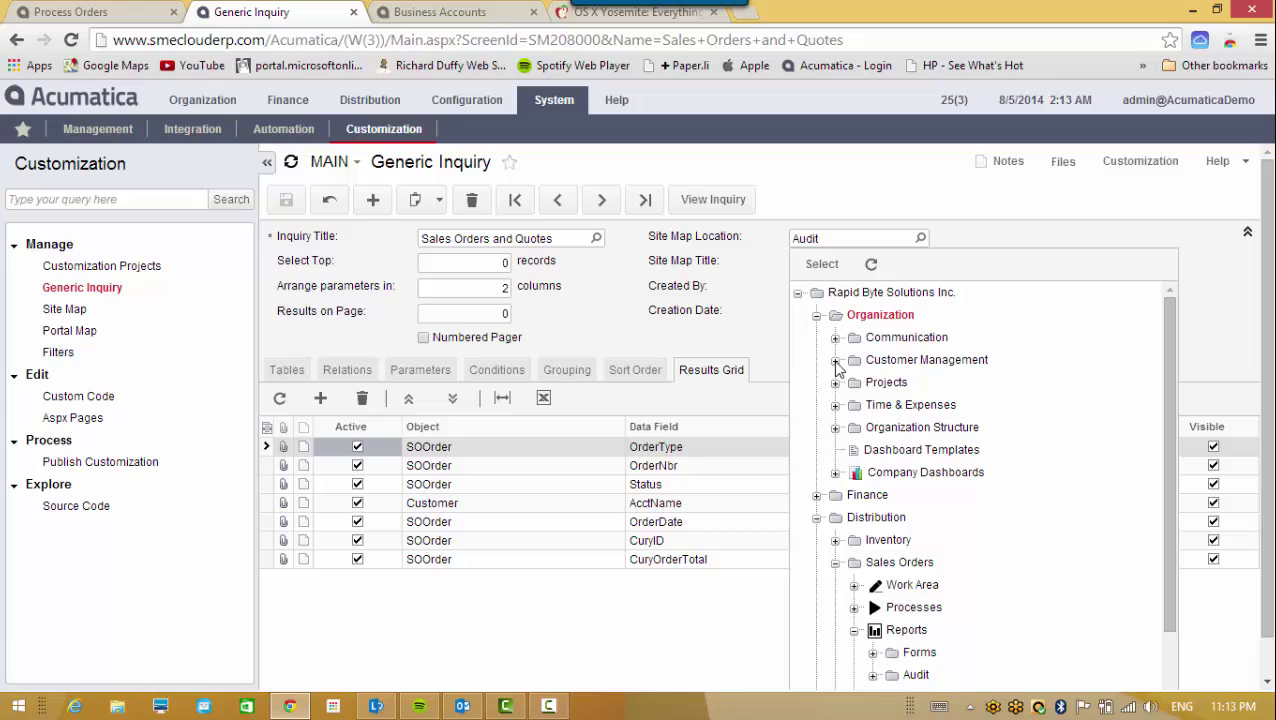
click(836, 361)
click(855, 384)
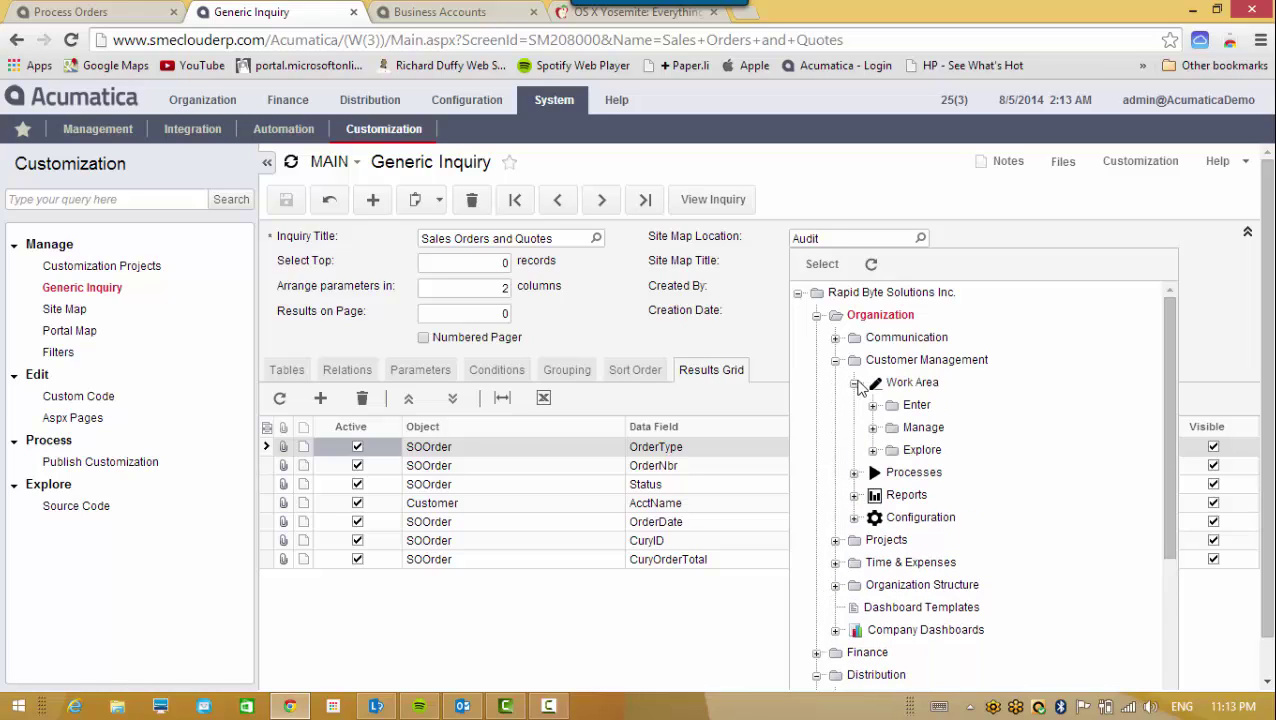
click(914, 386)
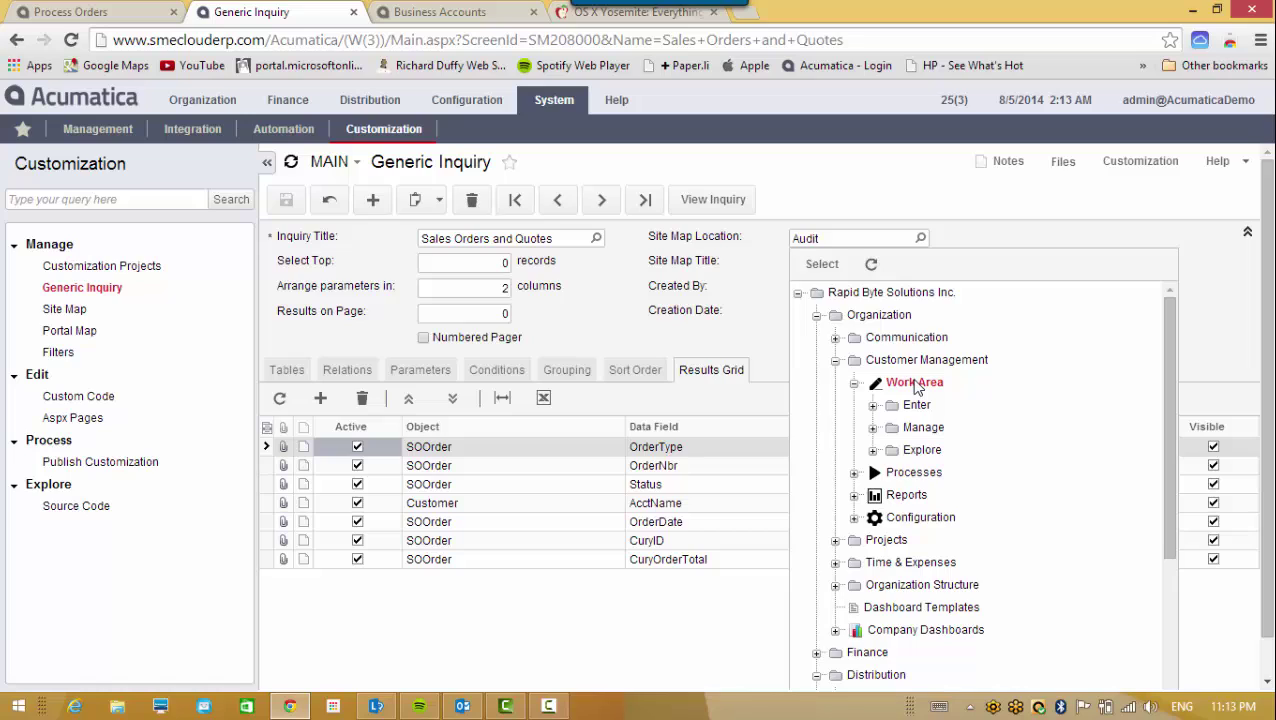
double_click(915, 385)
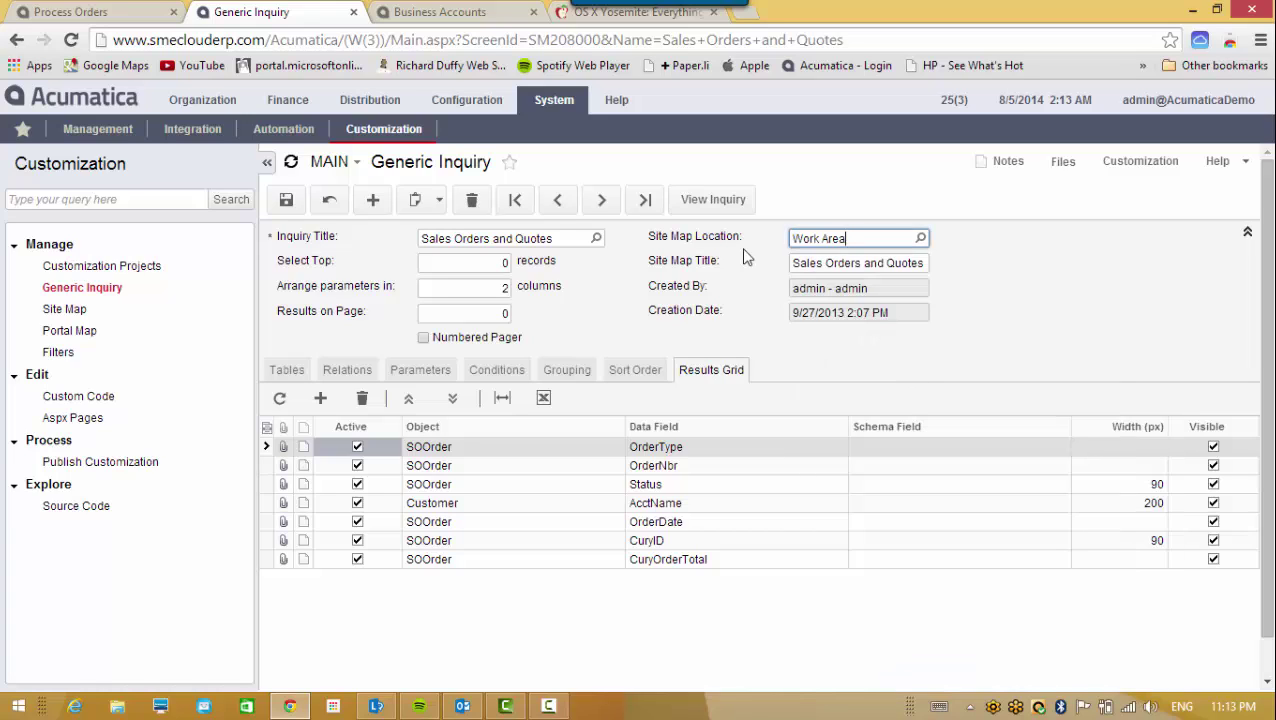
click(288, 203)
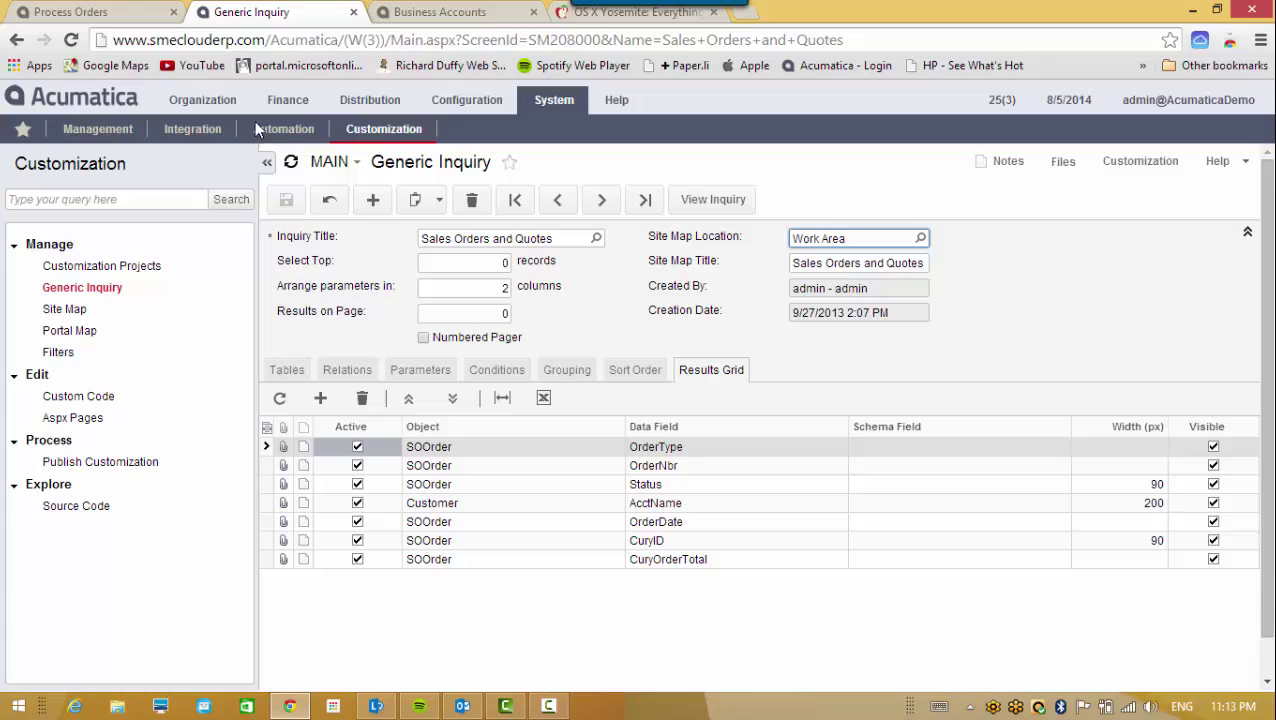
Open the Sales Orders and Quotes inquiry from Customer Management under Organization, exclude closed orders and refresh the results
click(205, 101)
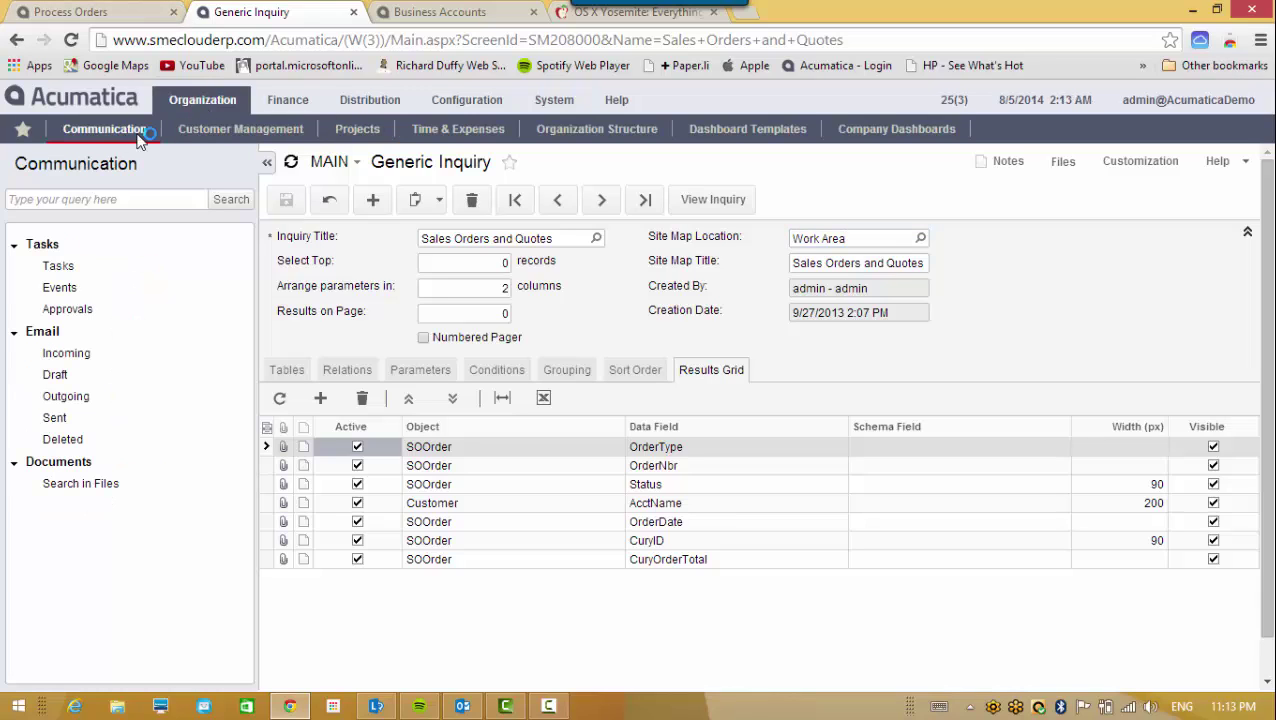
click(200, 130)
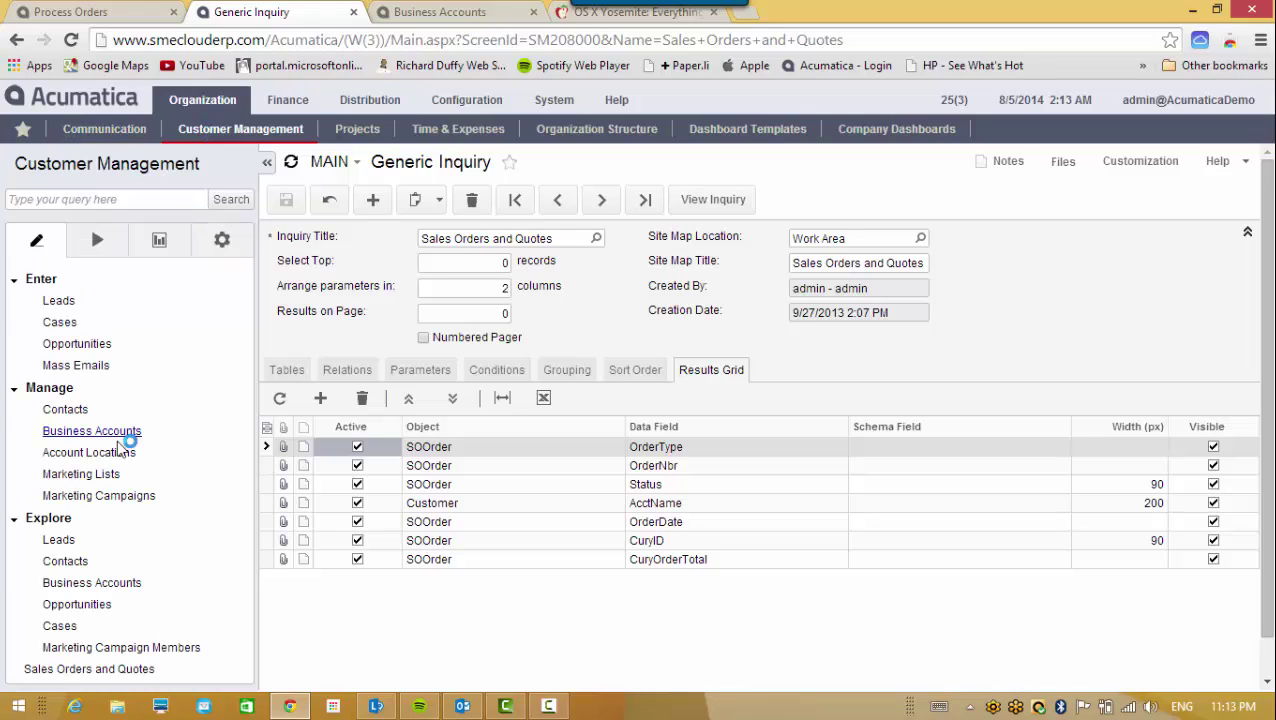
click(88, 671)
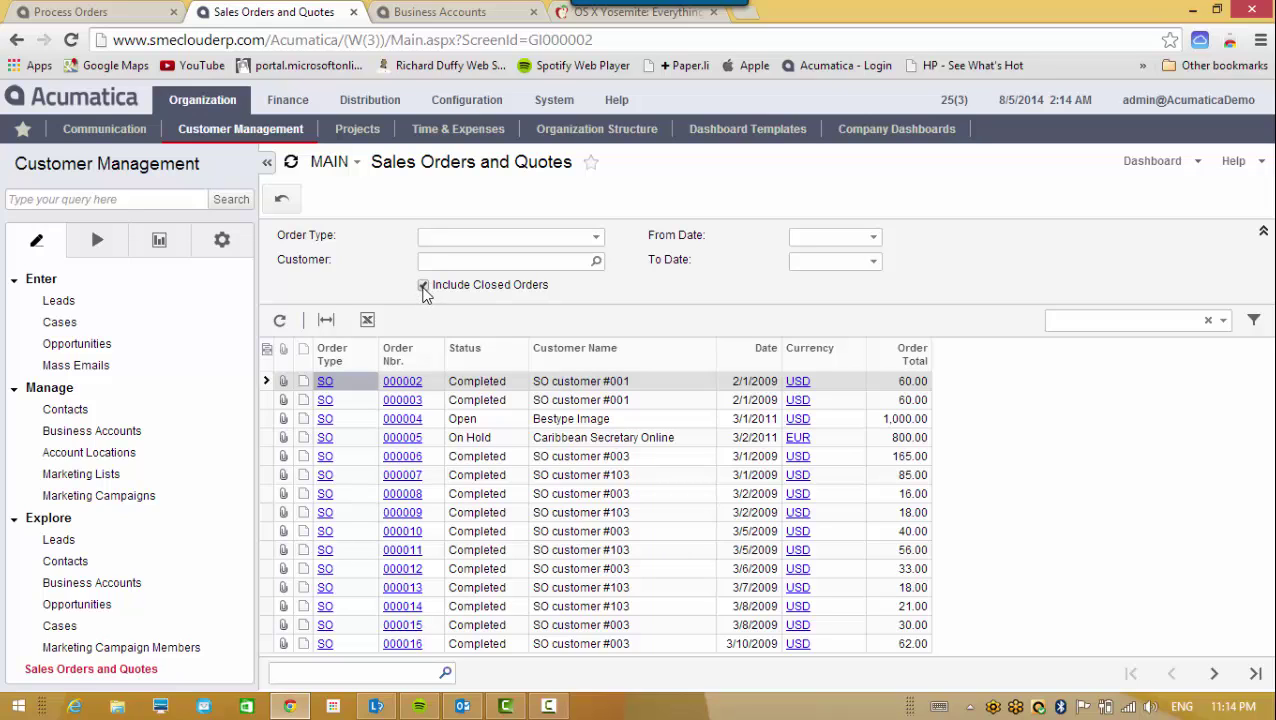
click(423, 286)
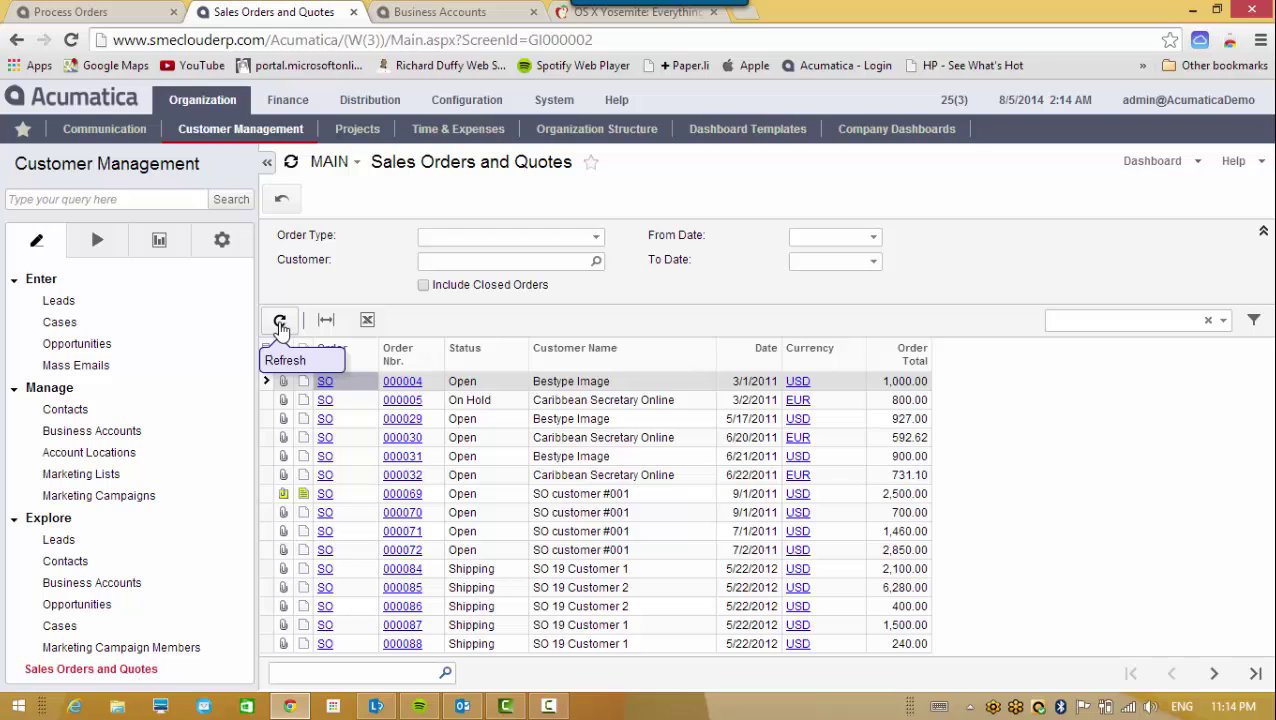
click(280, 322)
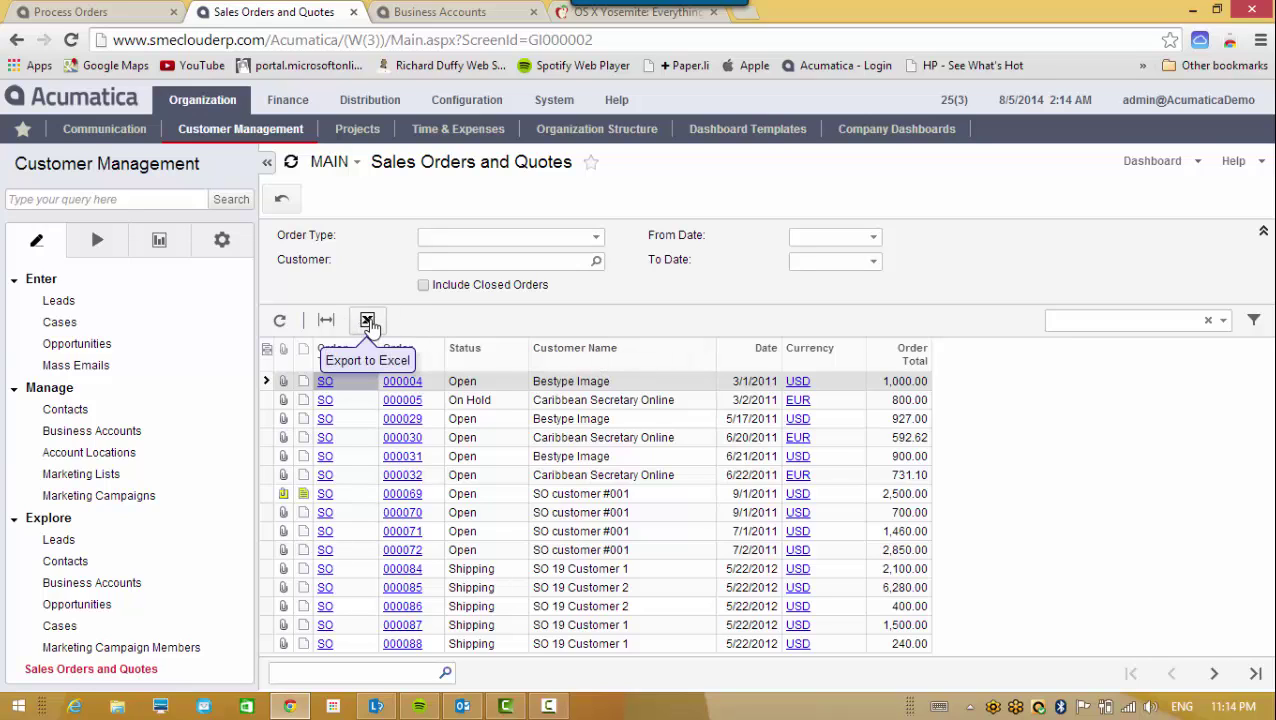
Export the inquiry results to Excel as Sales Orders and Quotes 20140804.xlsx and open the file with editing and external data connections enabled
click(369, 322)
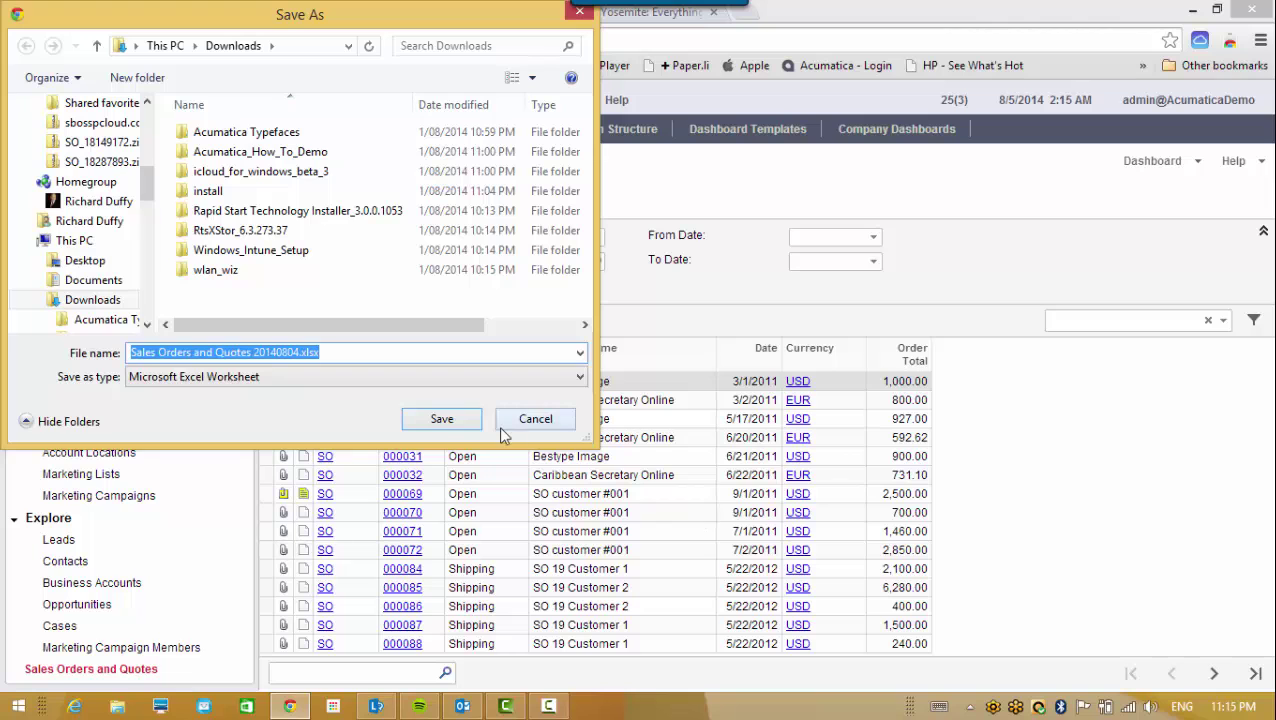
click(440, 420)
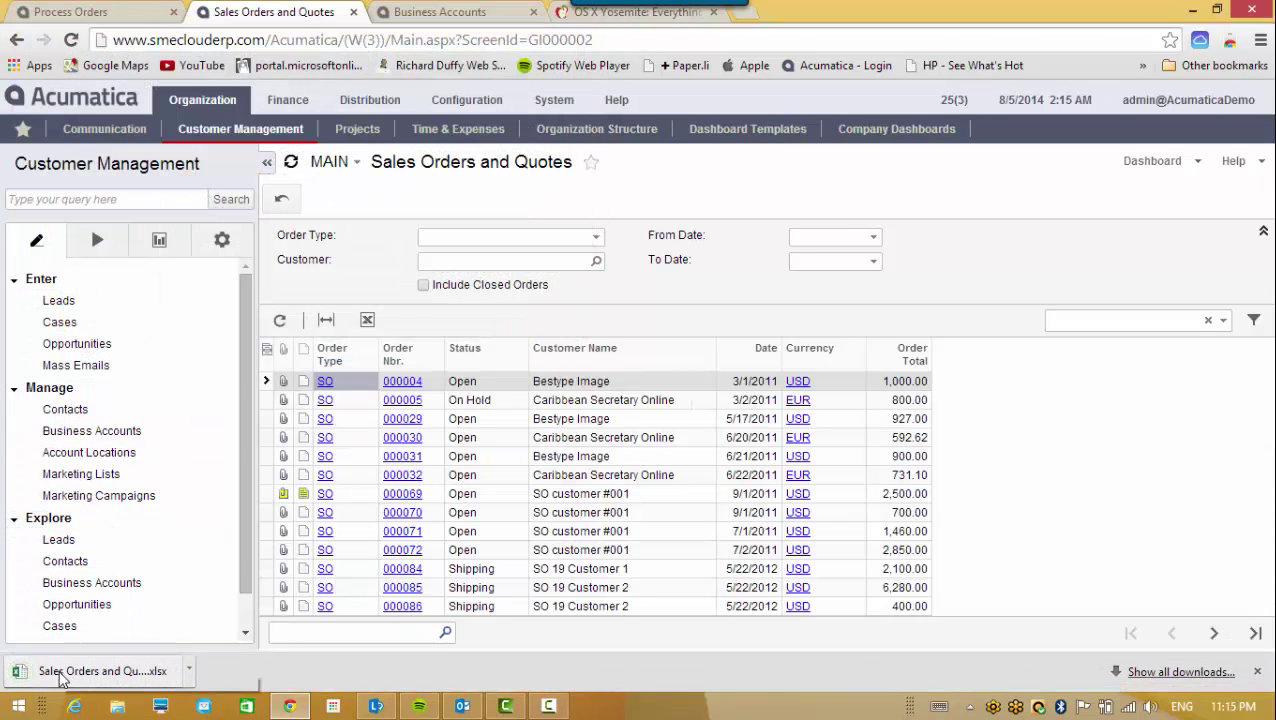
click(95, 671)
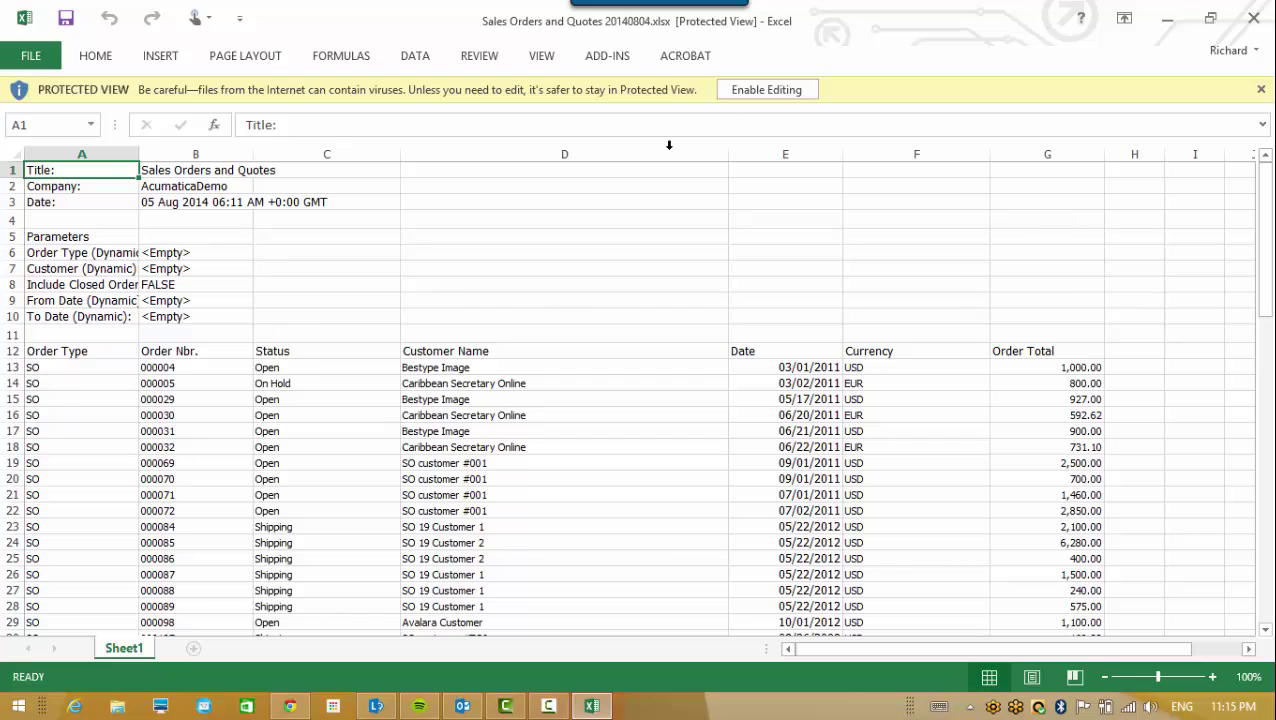
click(768, 92)
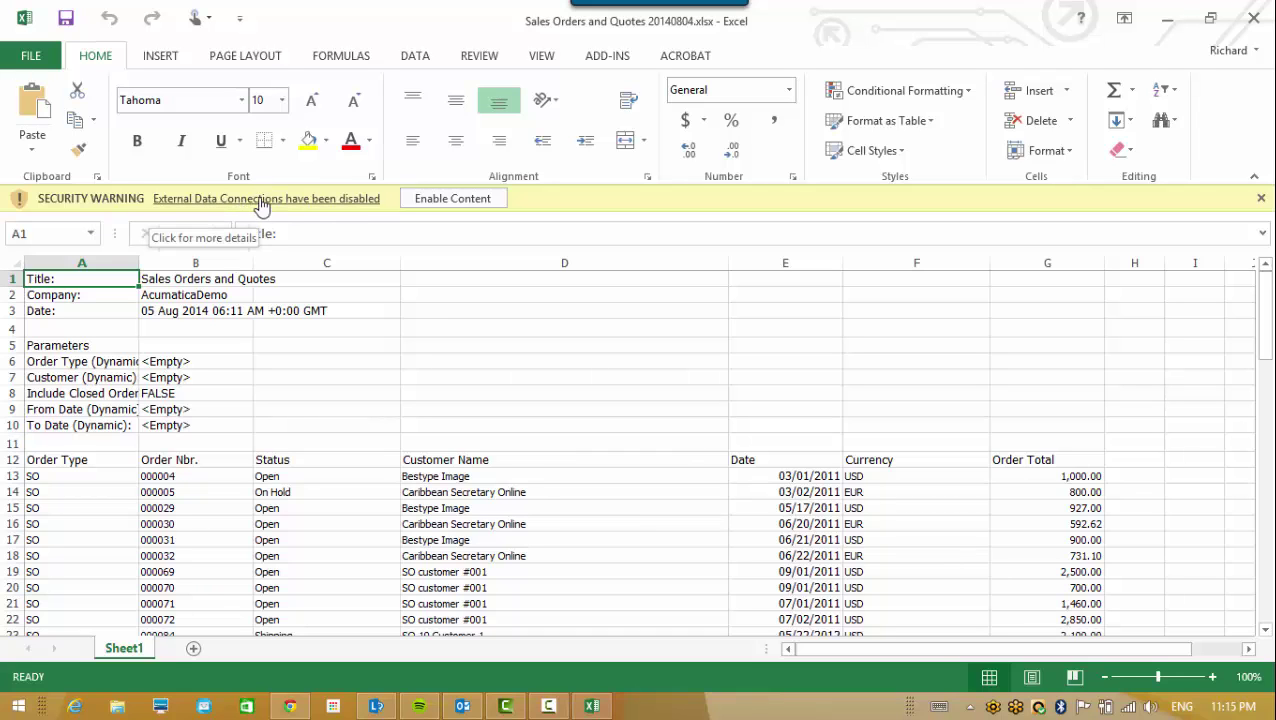
click(473, 201)
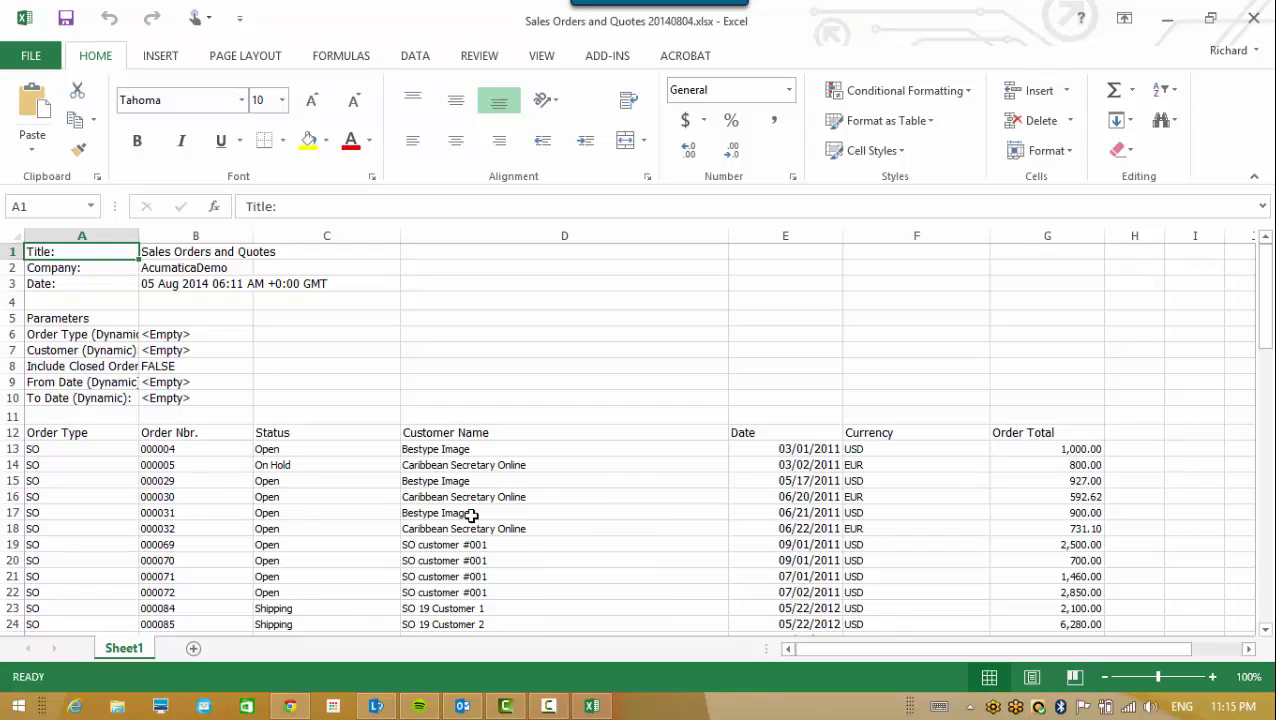
Look at the data connection and refresh commands for the exported workbook in Excel, and close it
click(413, 57)
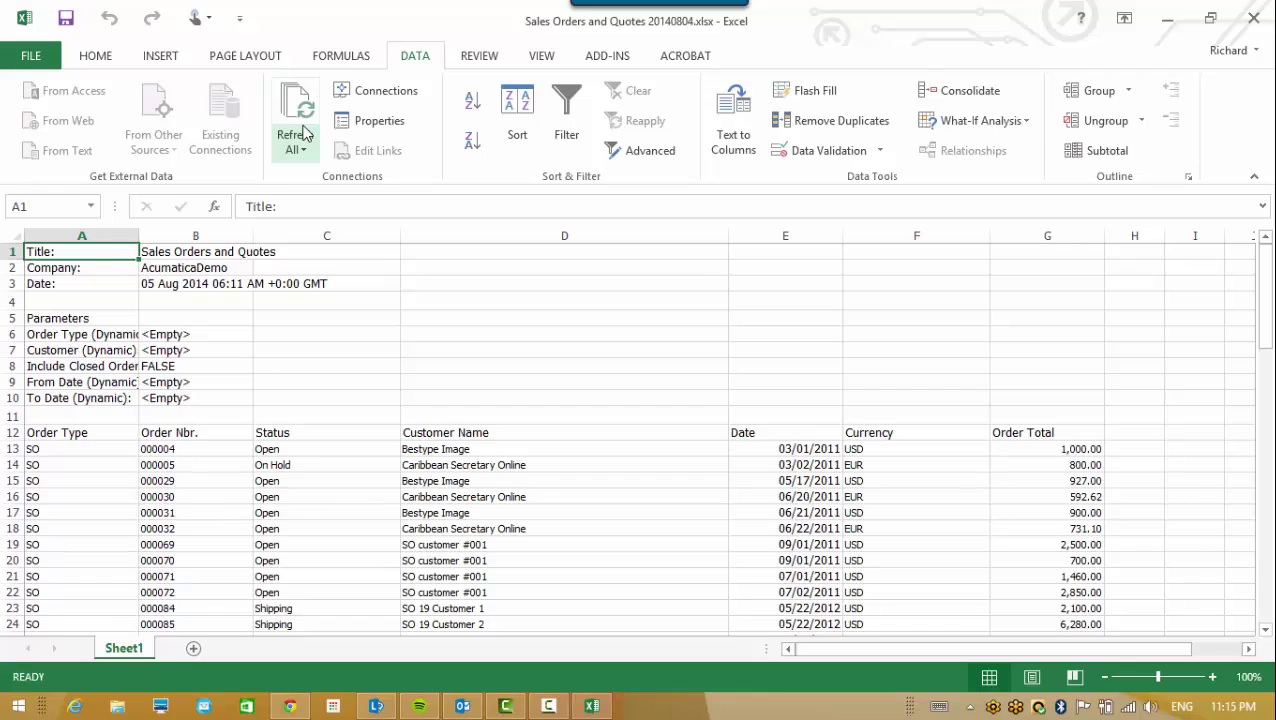
click(559, 510)
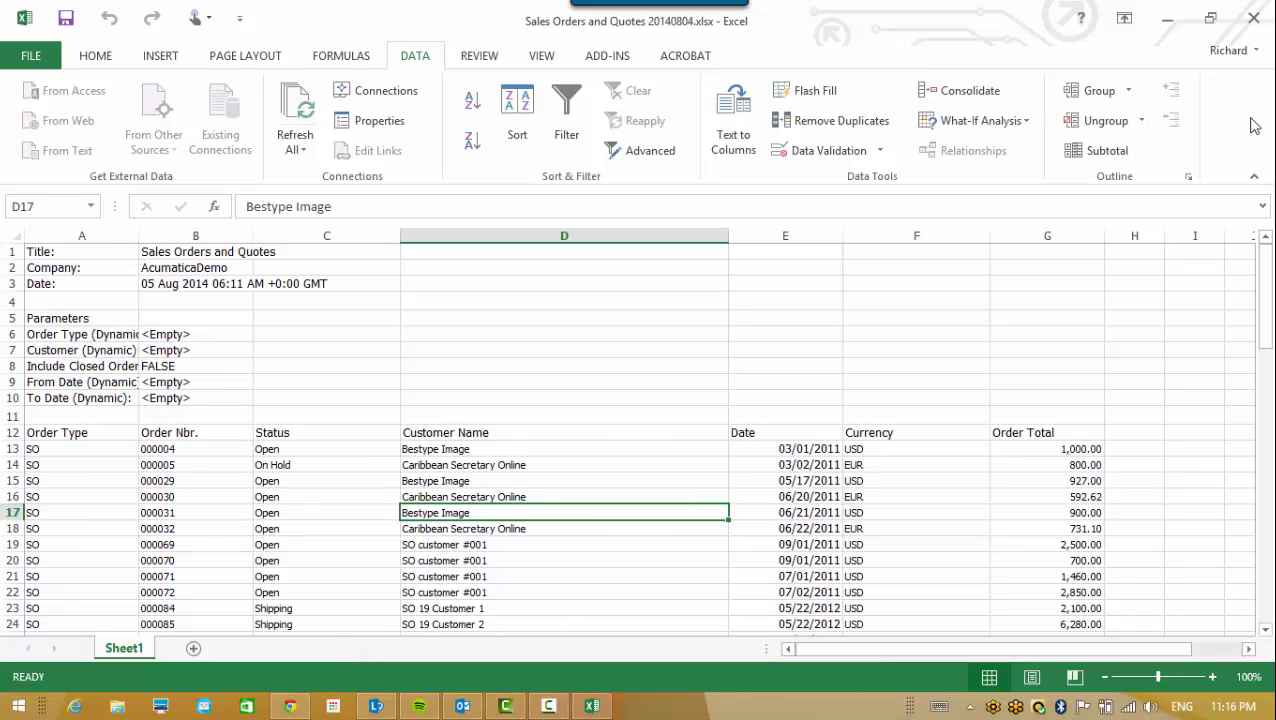
click(1248, 26)
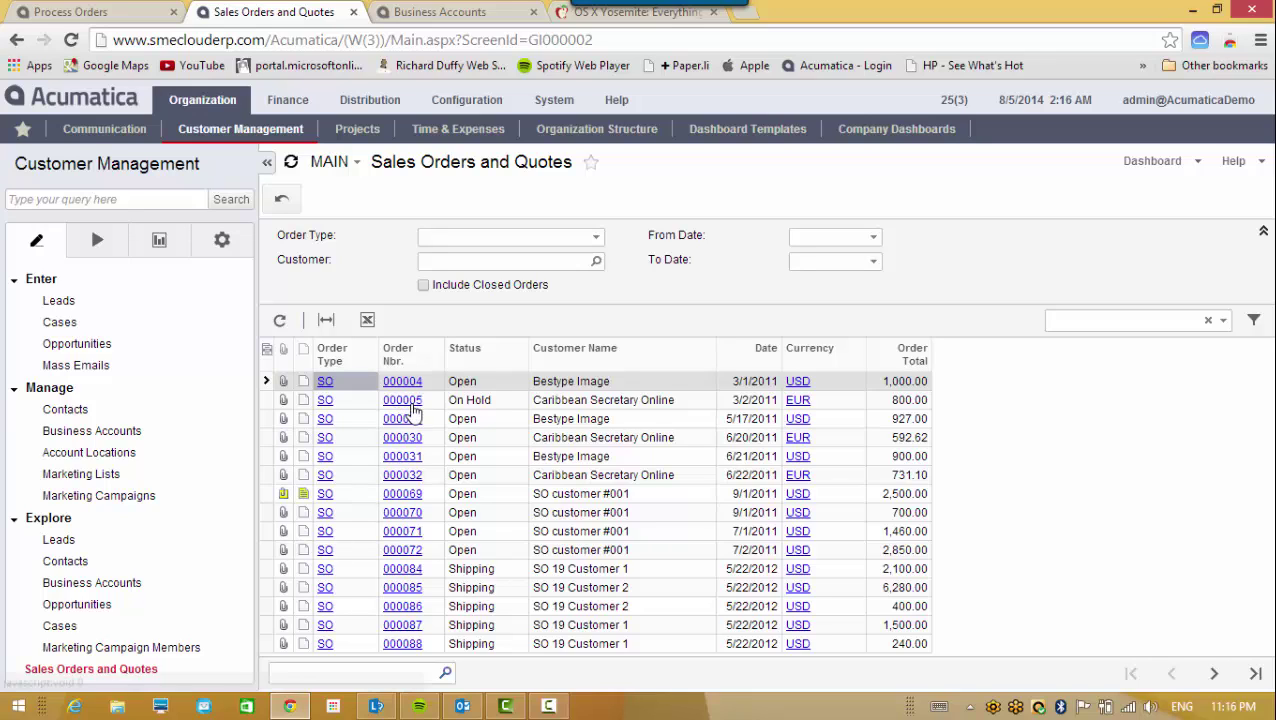
Open the first listed Bestype Image order from the inquiry results, get its record links and select the external one
click(414, 382)
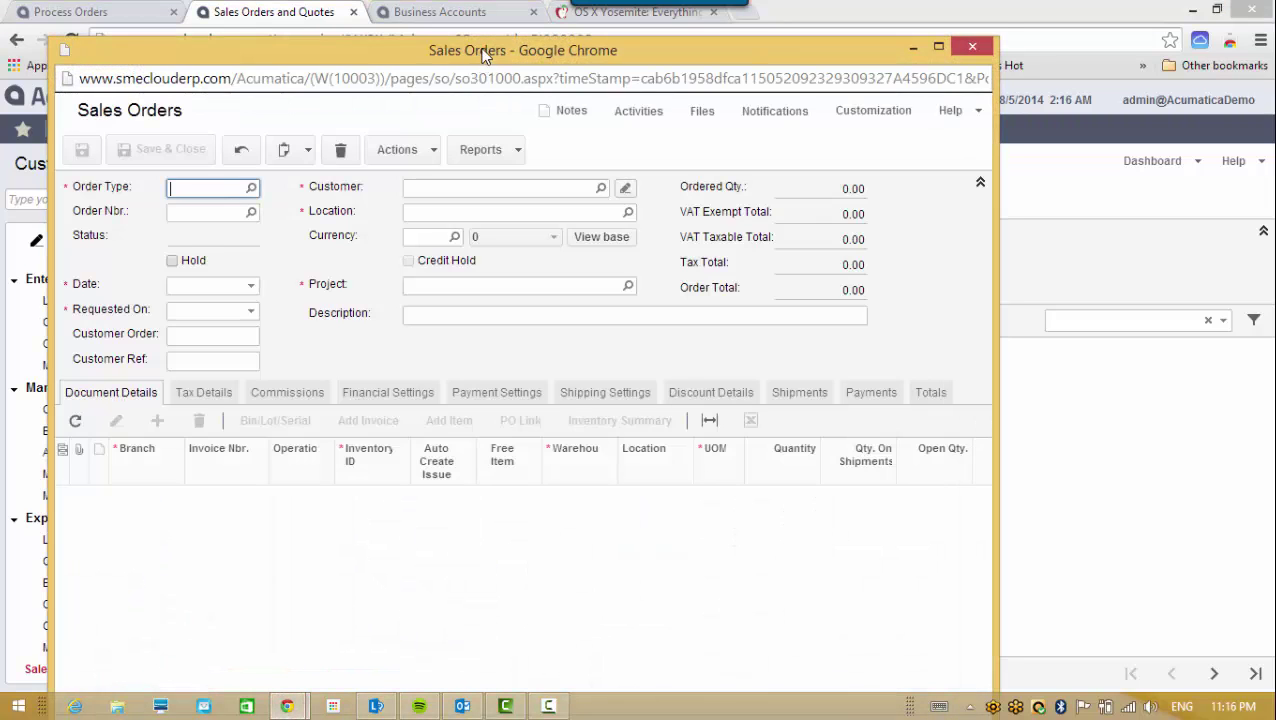
drag(482, 52, 497, 31)
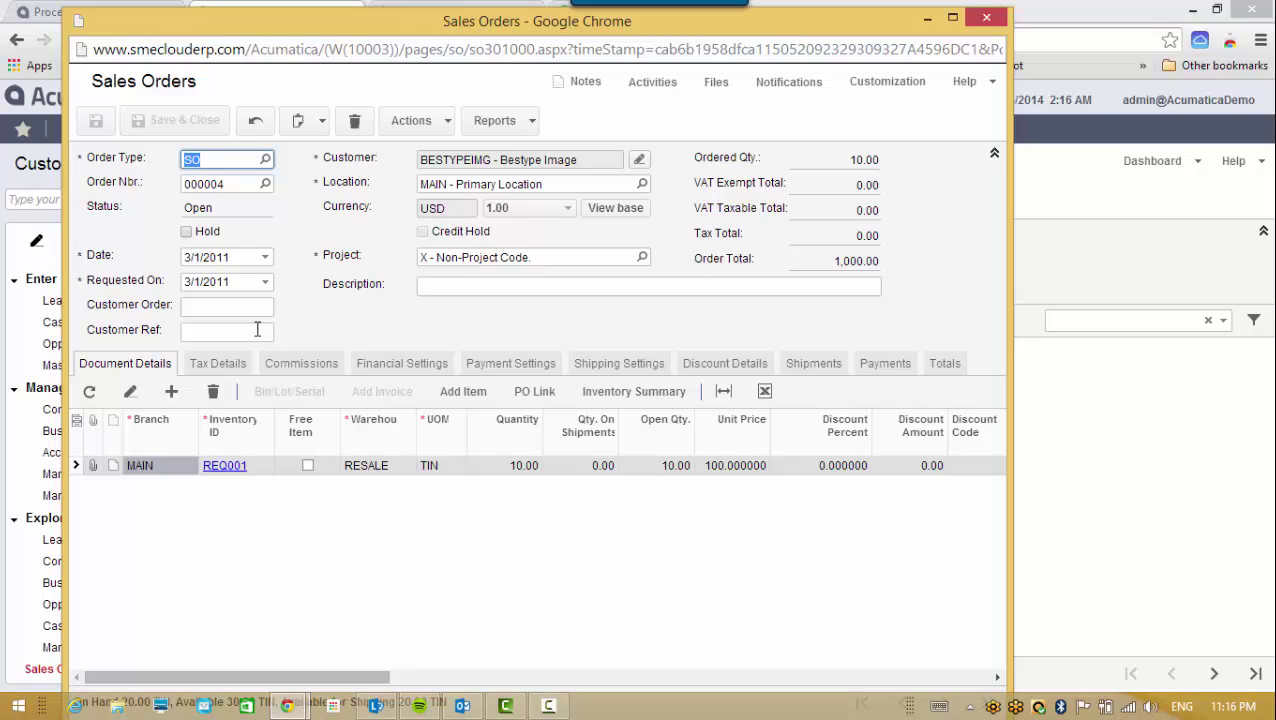
click(968, 84)
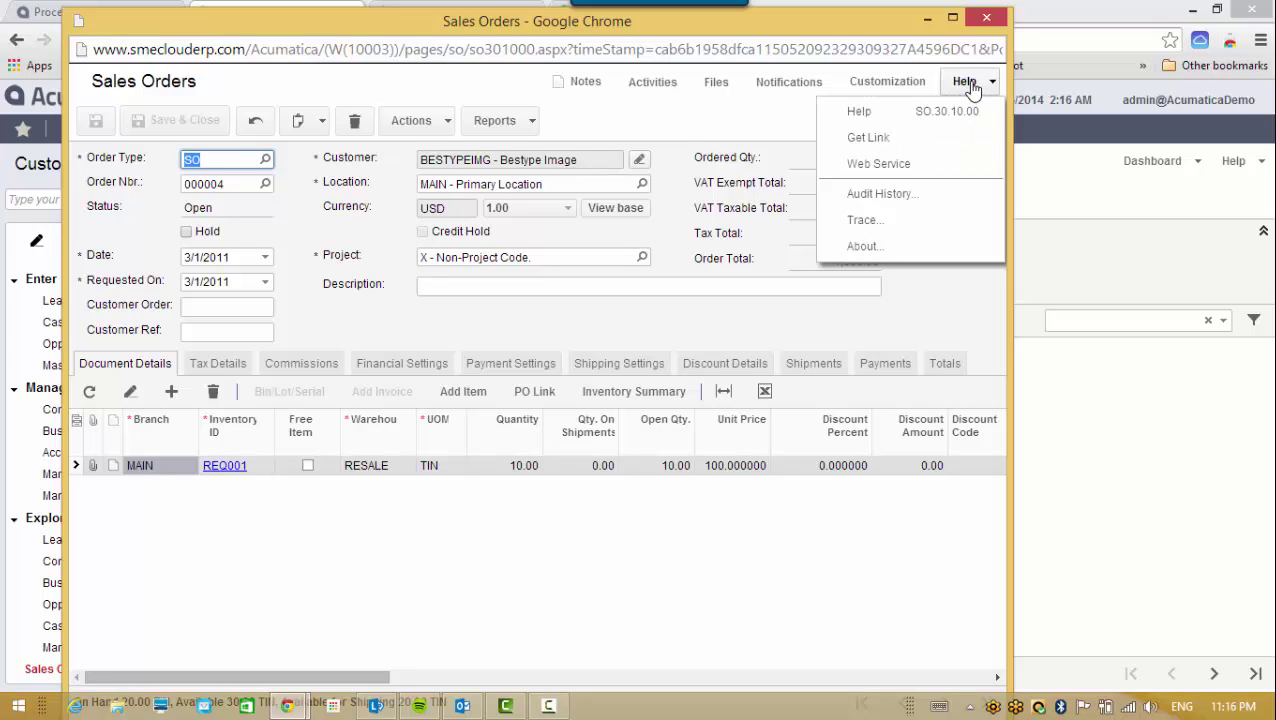
click(887, 146)
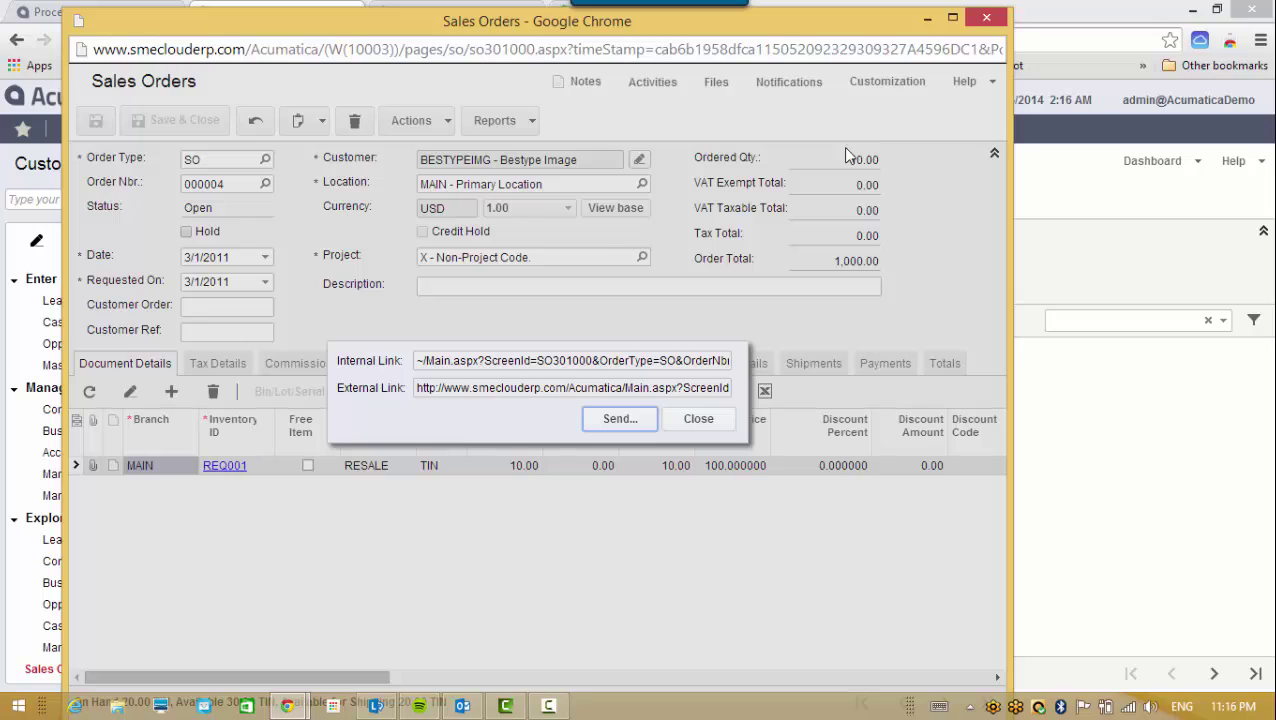
click(510, 392)
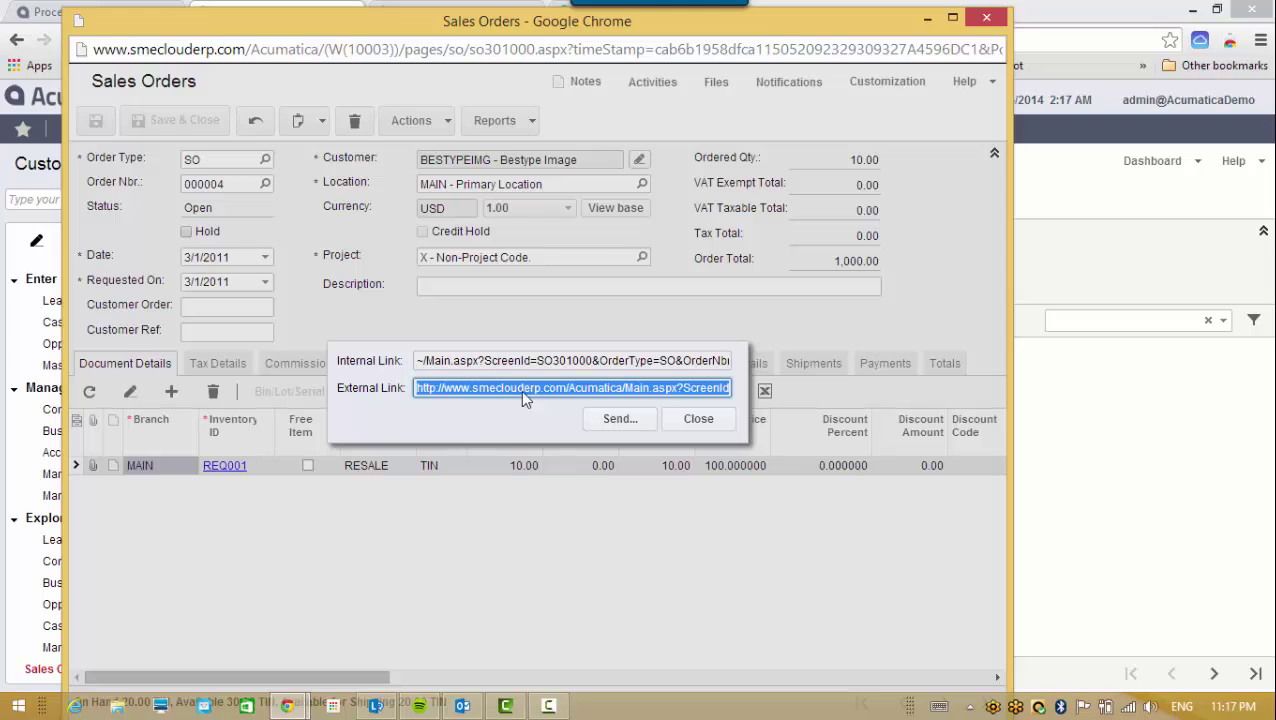
Preview the email activity that sends the order's link, discard it and close the link window
click(607, 420)
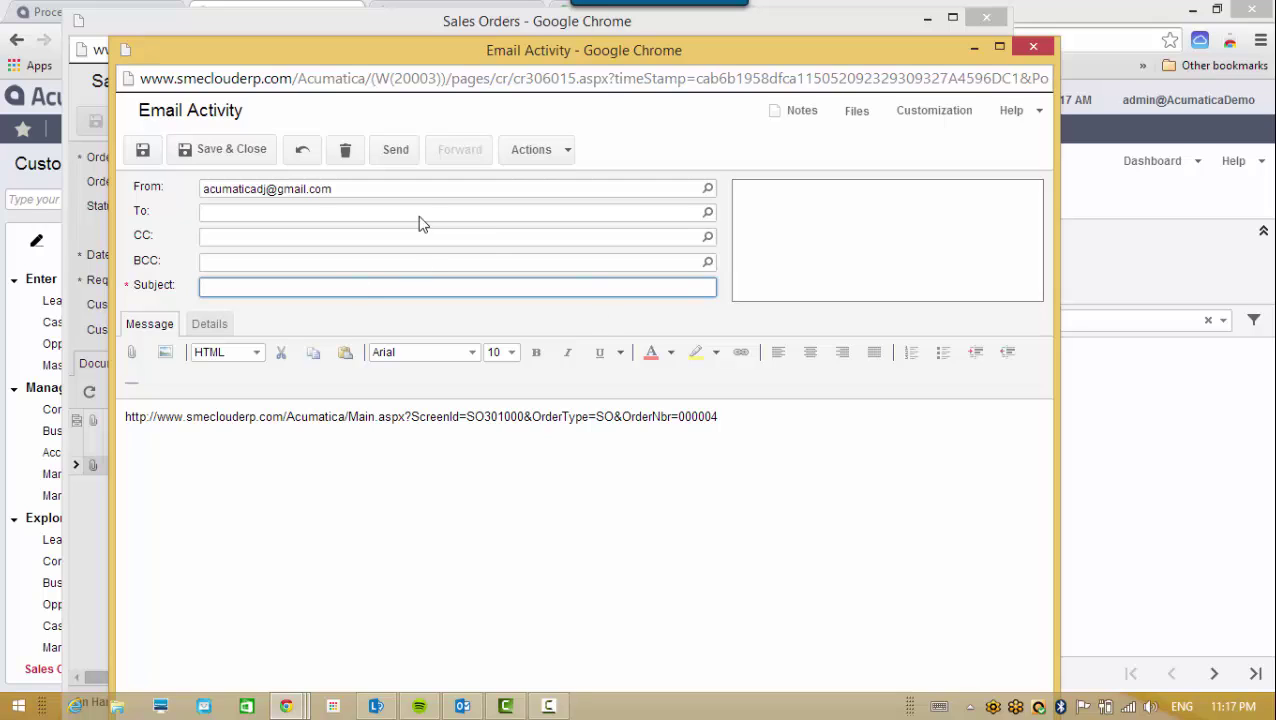
click(1035, 47)
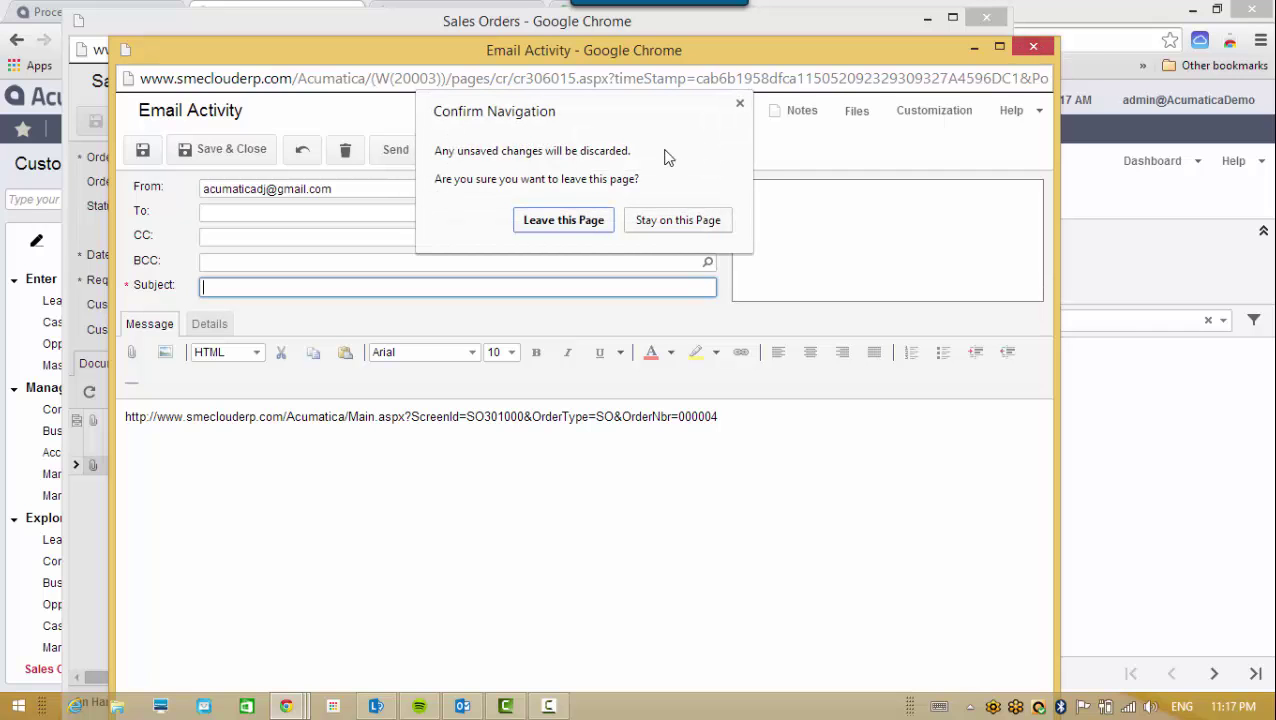
click(562, 221)
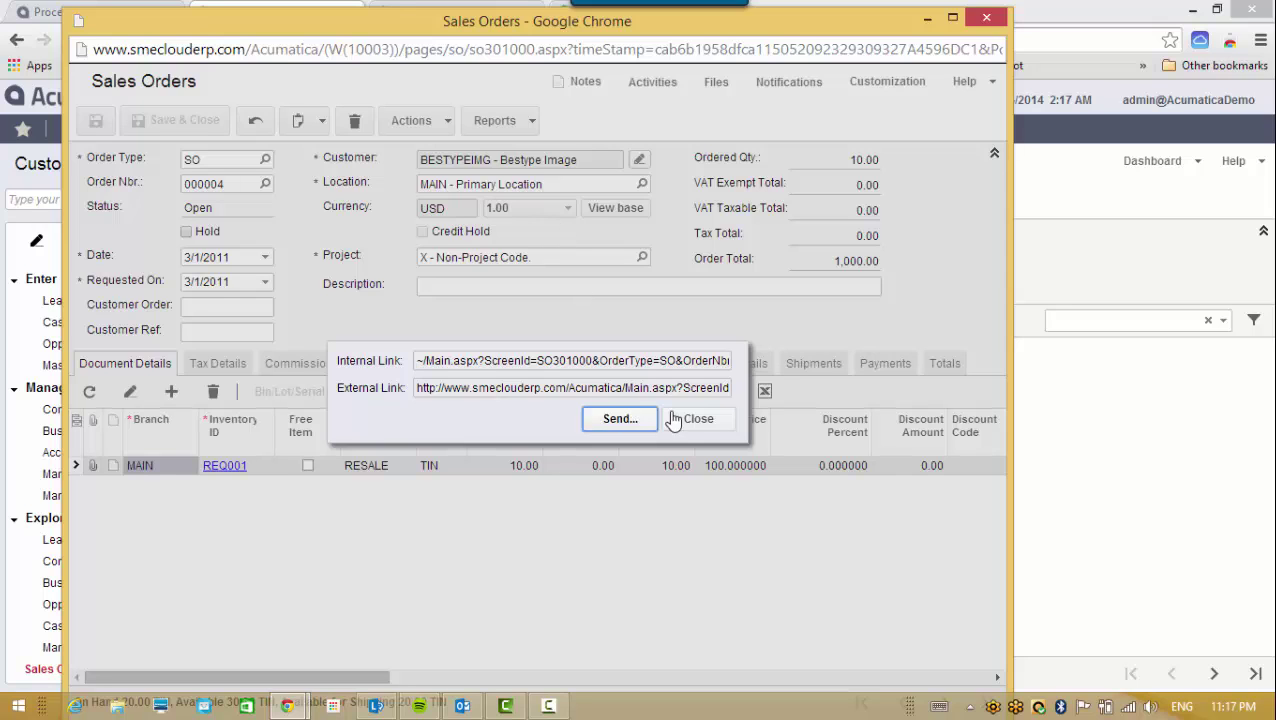
click(697, 418)
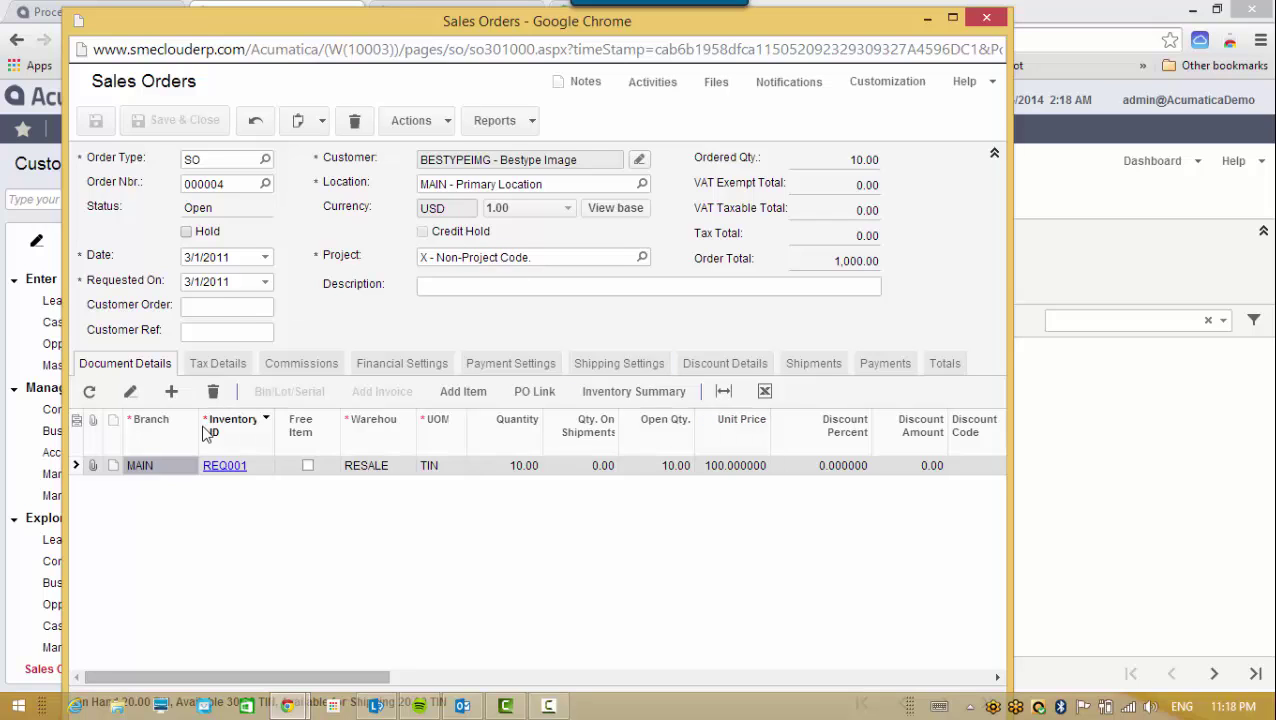
Look at the order's record note and file attachment windows without adding anything, and close the sales order
click(575, 87)
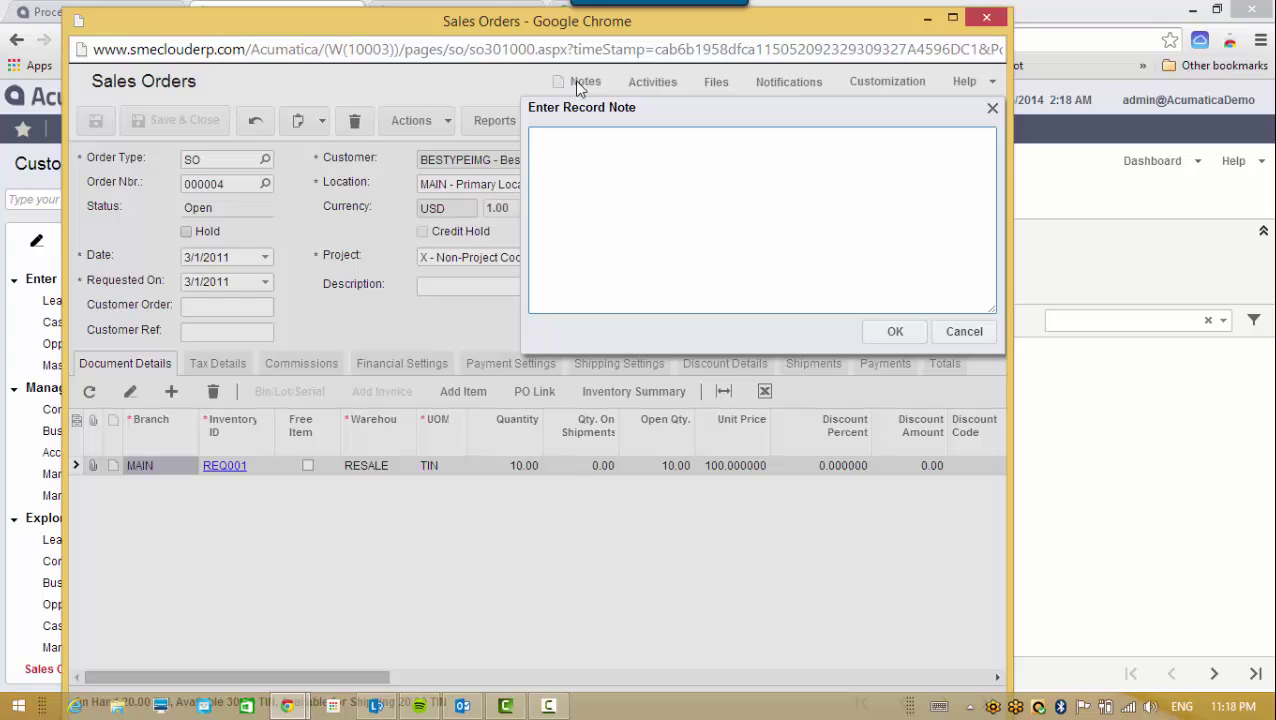
click(972, 340)
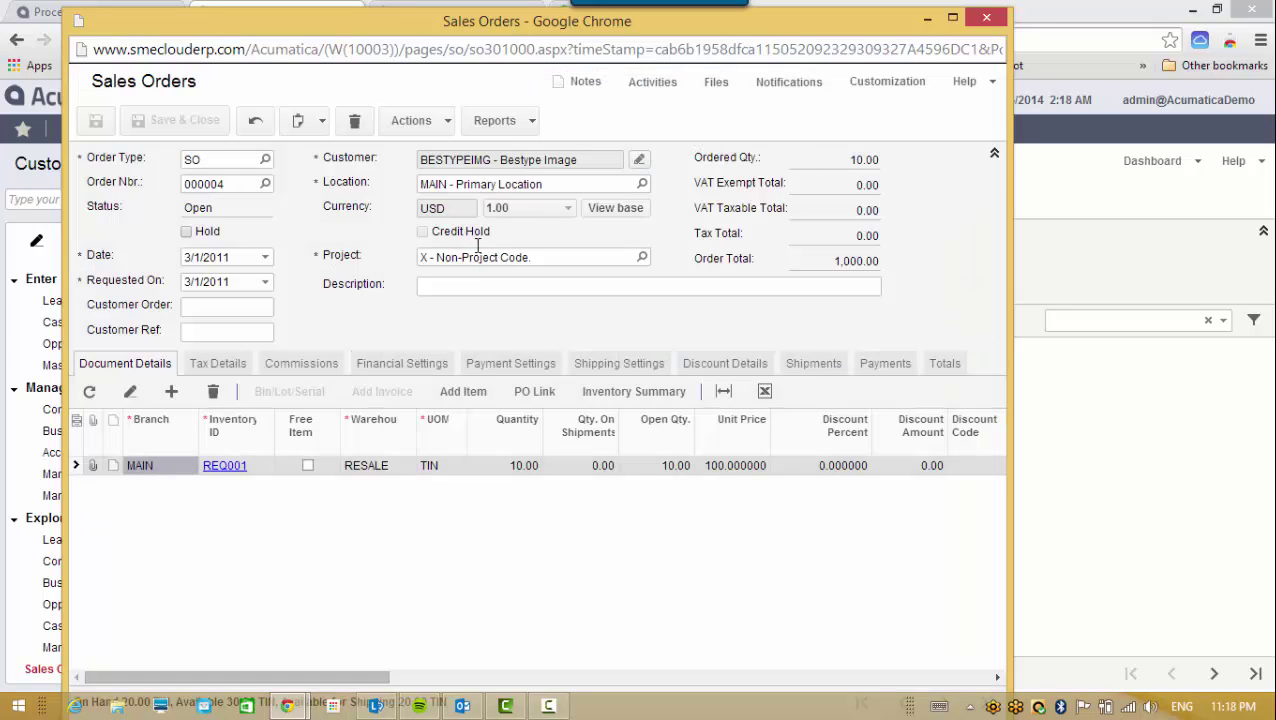
click(717, 90)
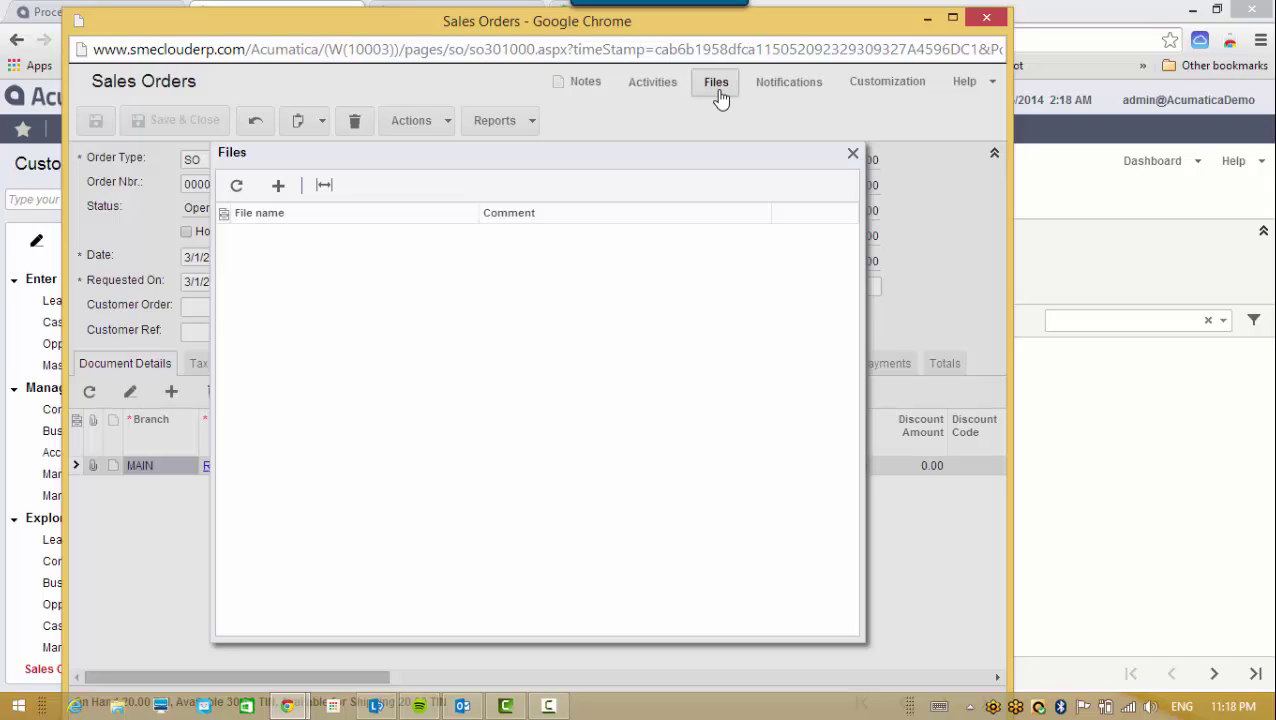
click(853, 154)
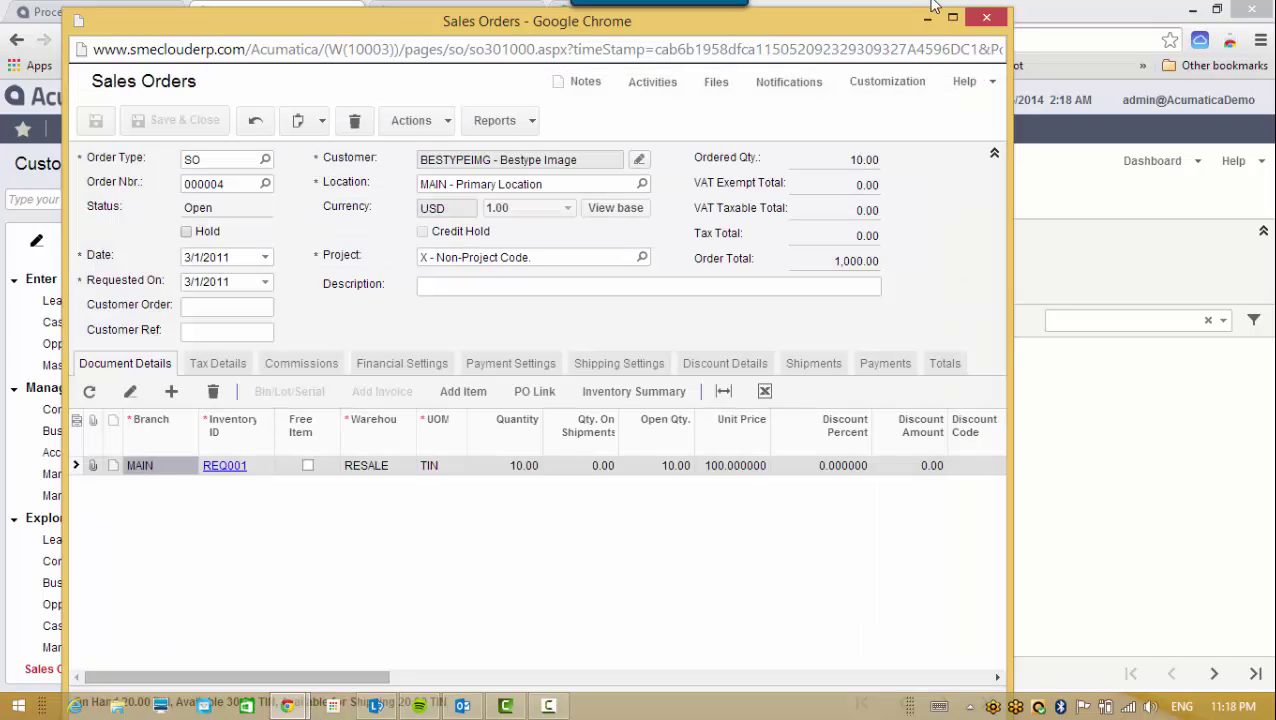
click(988, 20)
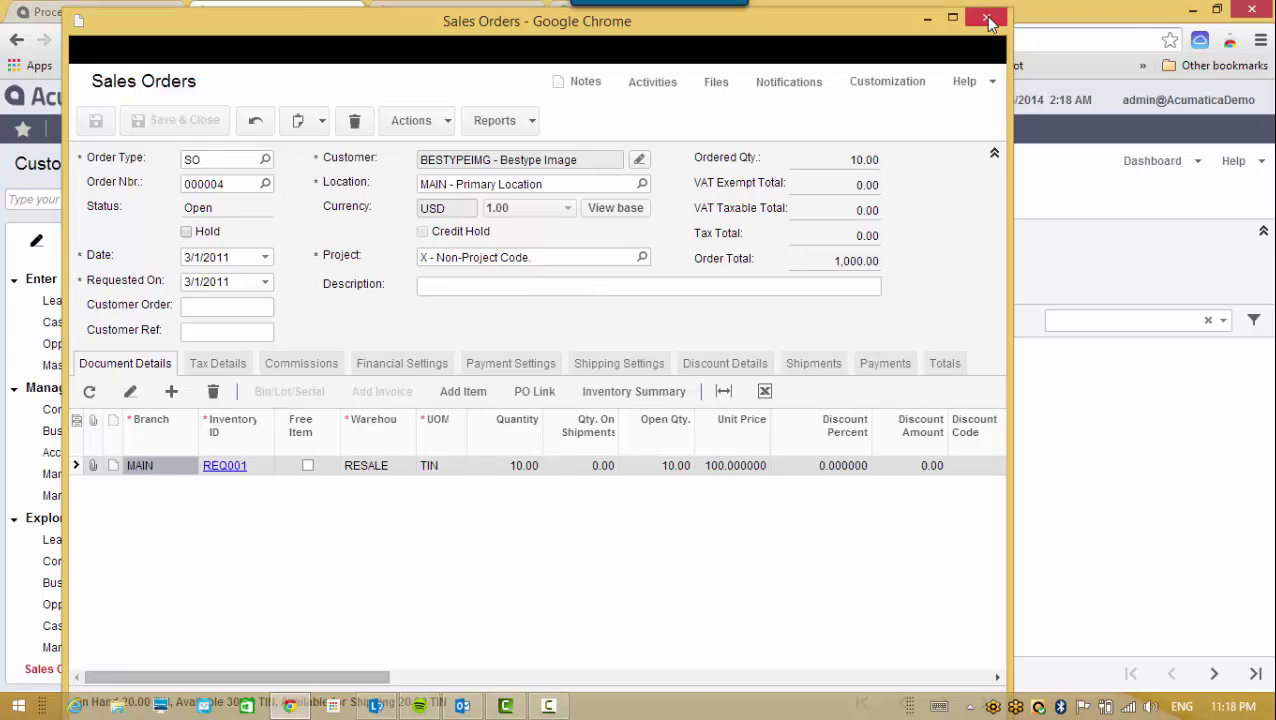